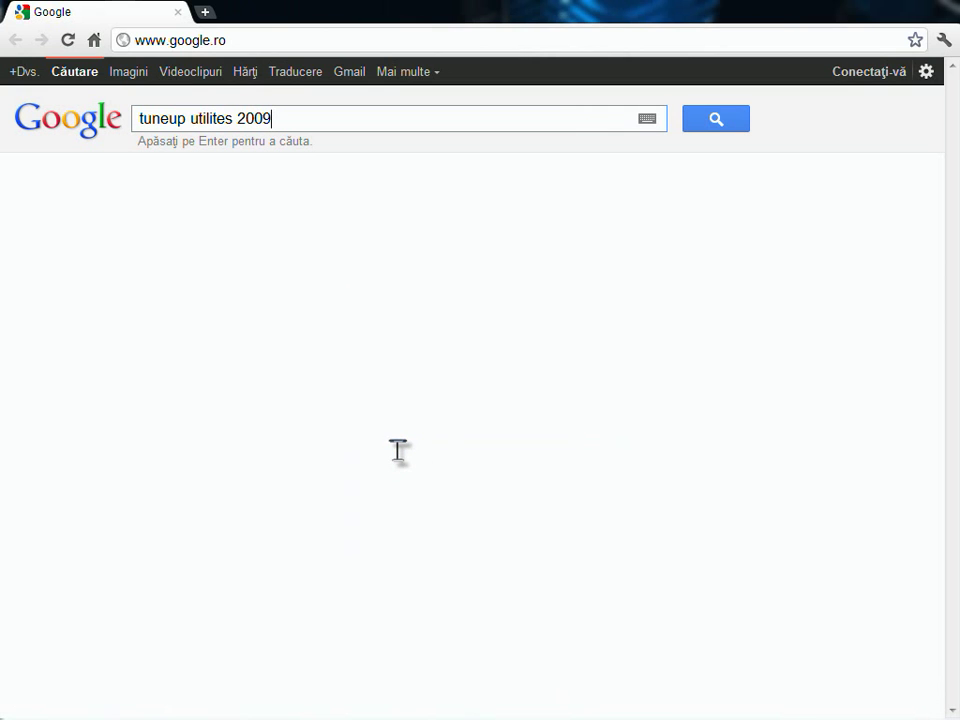
Search Google for "tuneup utilites 2009", read the free-licence and download instructions in the faravirusi.com article, and close the browser.
left_click(722, 128)
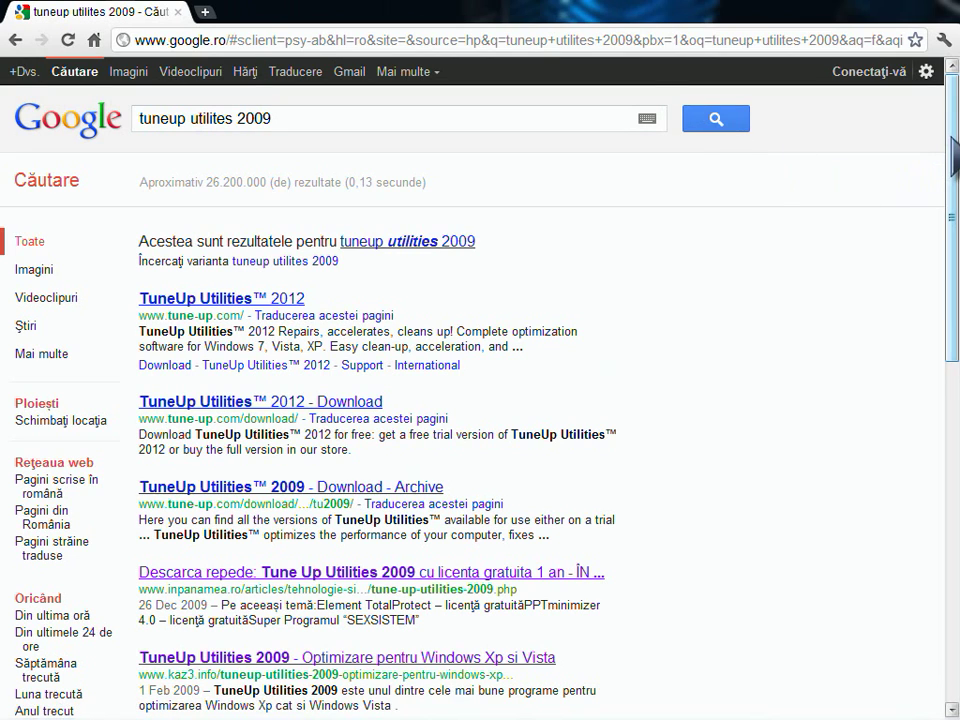
left_click_drag(954, 143, 955, 427)
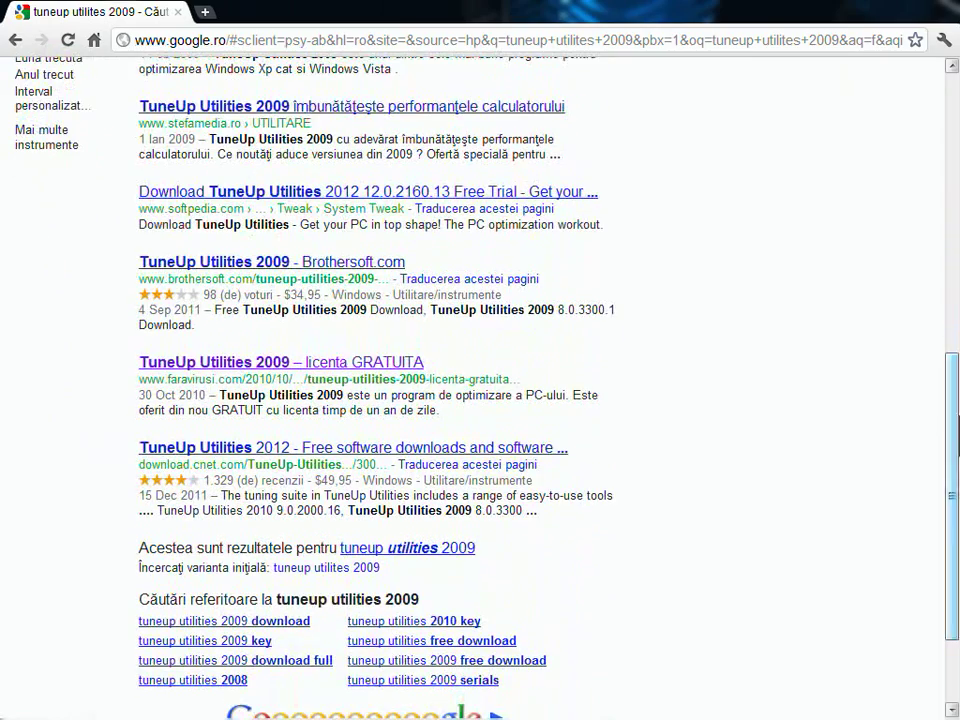
left_click(340, 368)
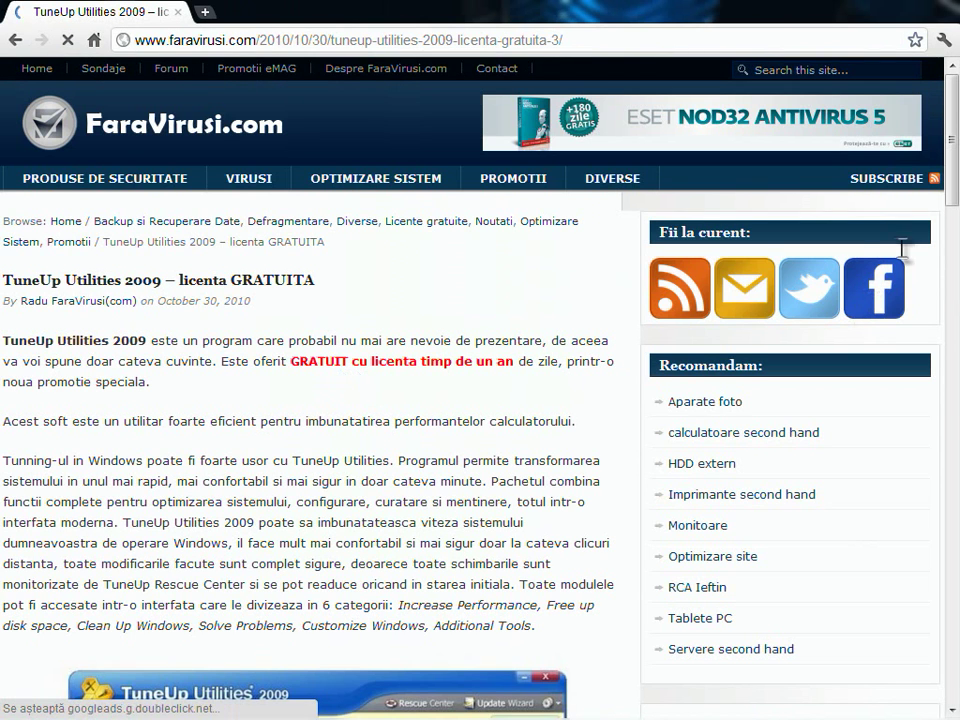
left_click_drag(953, 150, 953, 285)
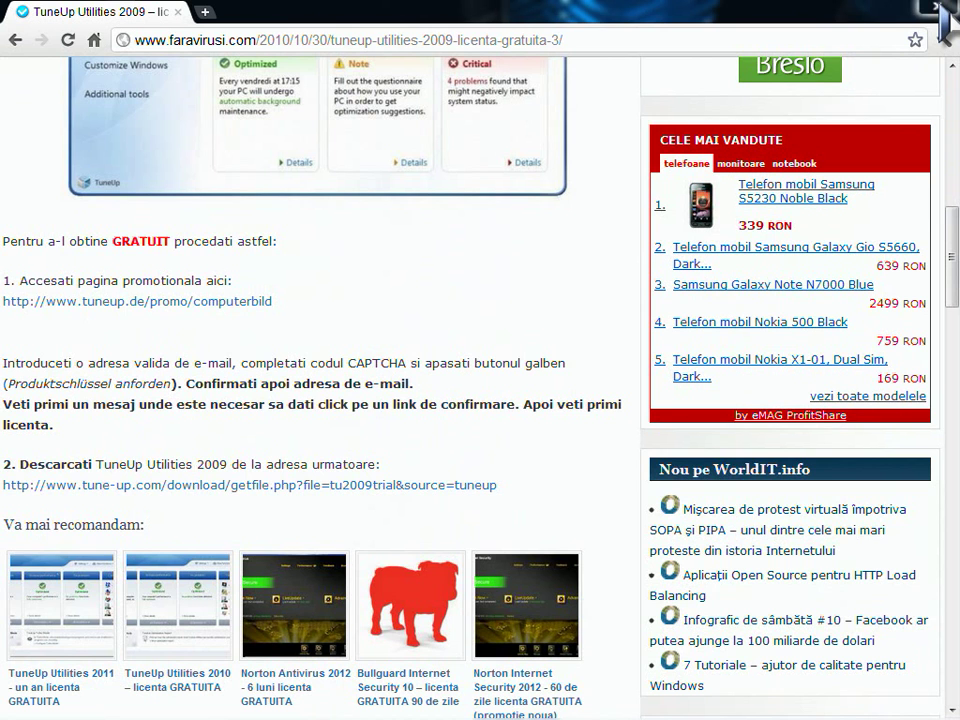
left_click(938, 8)
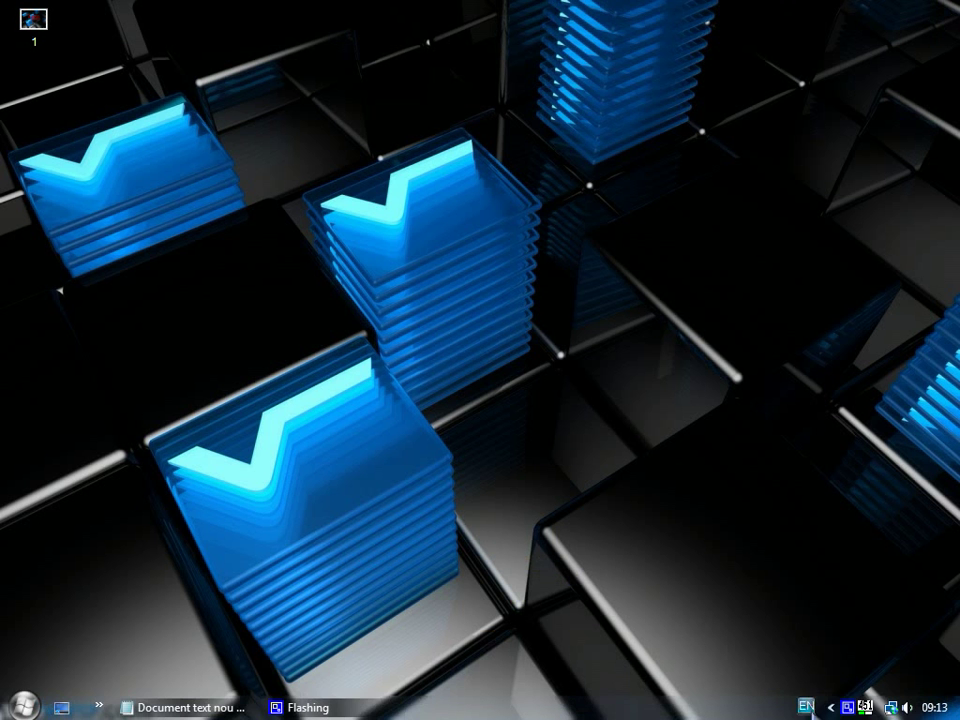
right_click(847, 708)
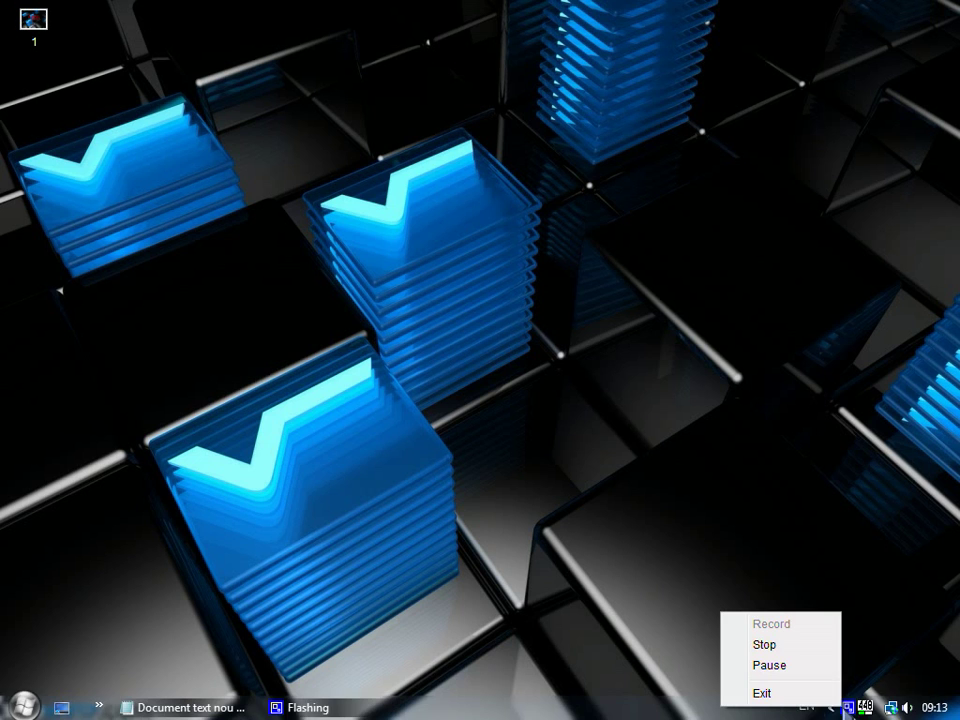
left_click(812, 664)
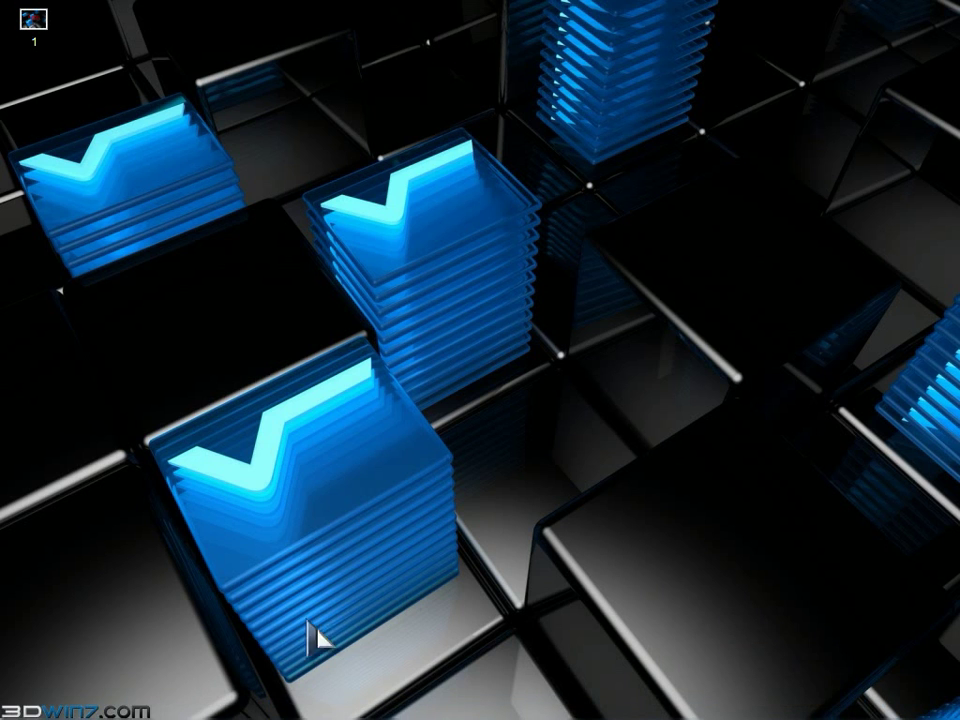
Launch TuneUp Utilities 2009 using its Integrator quick-launch shortcut.
mouse_move(90, 712)
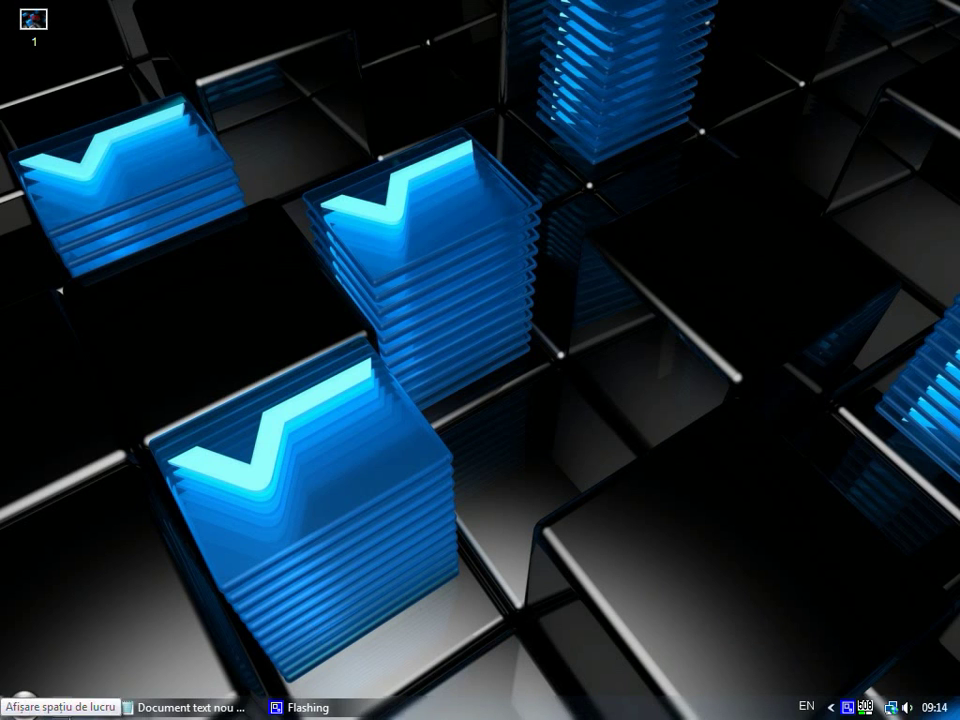
left_click(99, 707)
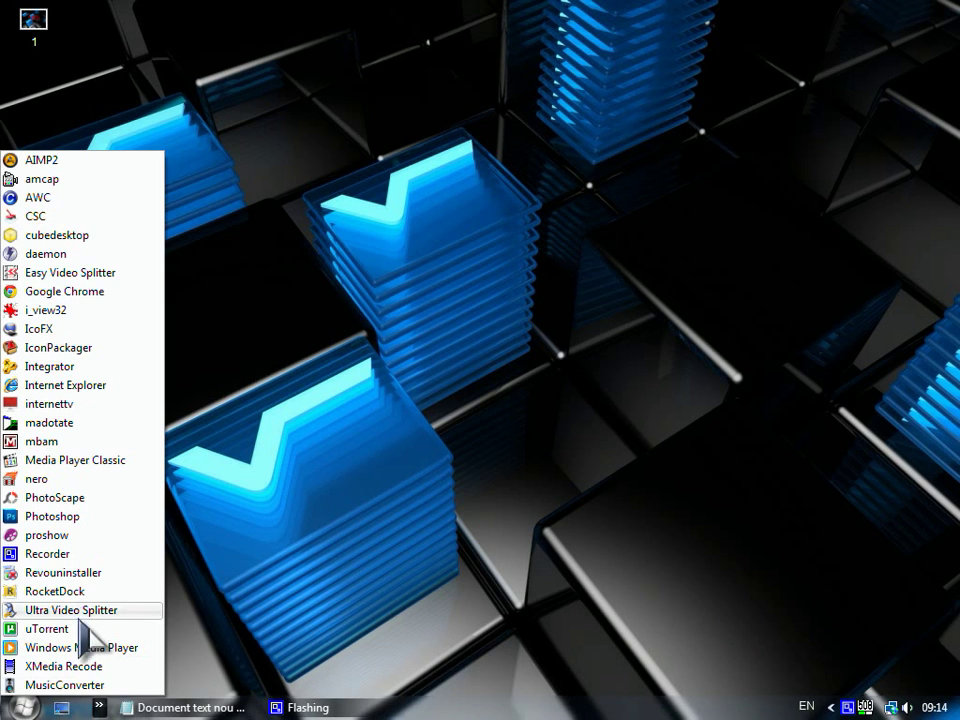
left_click(66, 368)
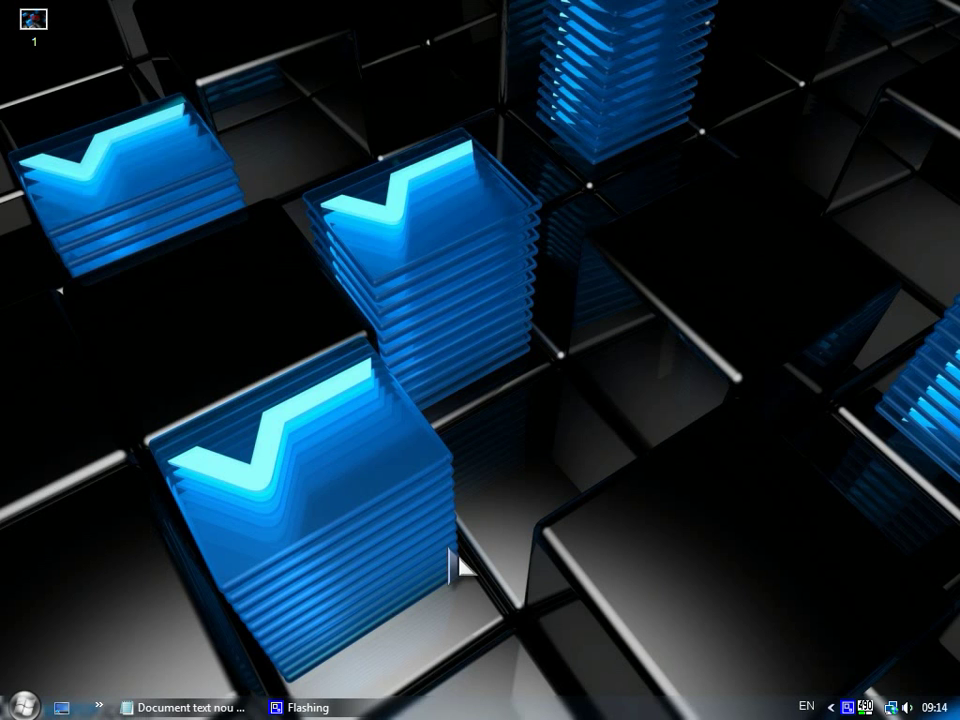
right_click(848, 707)
left_click(760, 658)
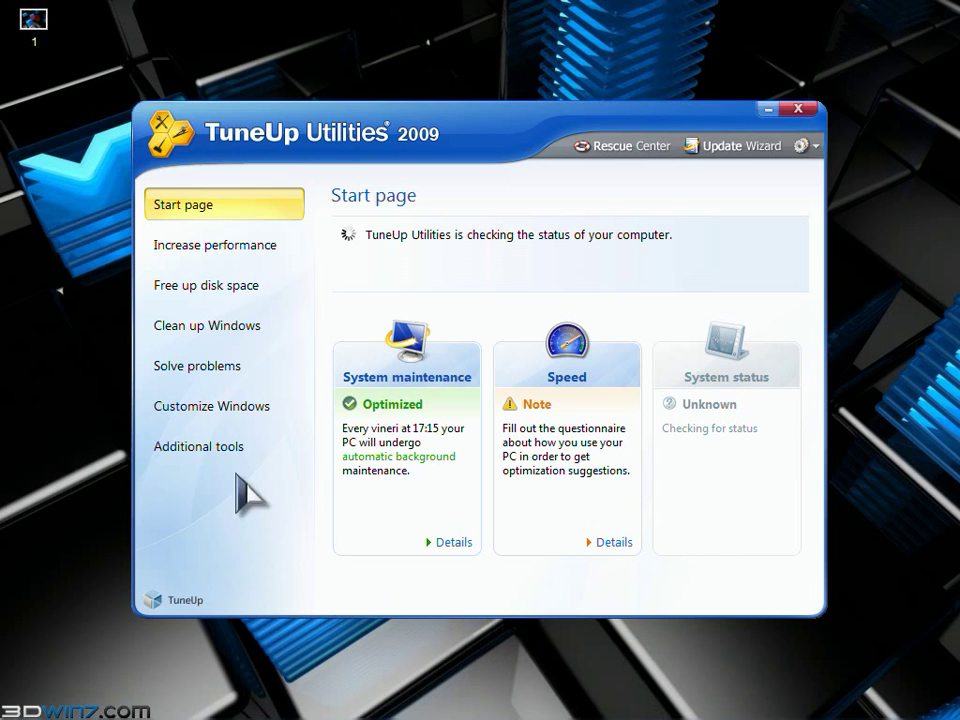
Use TuneUp StartUp Manager from the Increase performance category to turn off Nokia PC Suite's automatic startup, leaving RocketDock.exe enabled, and close the manager.
left_click(212, 250)
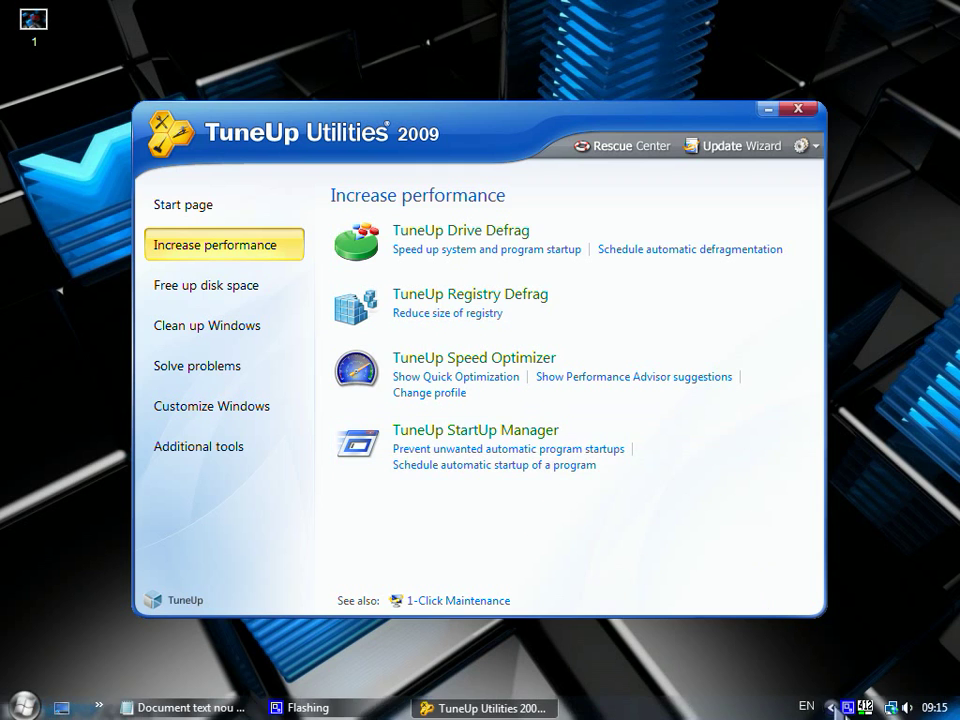
right_click(845, 708)
left_click(790, 664)
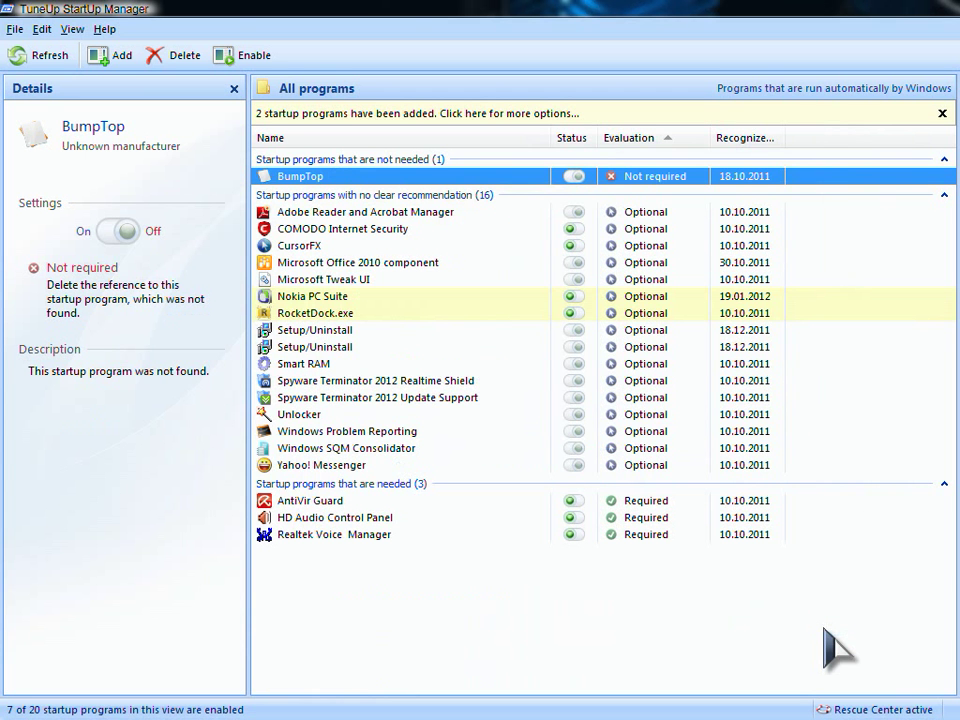
left_click(576, 314)
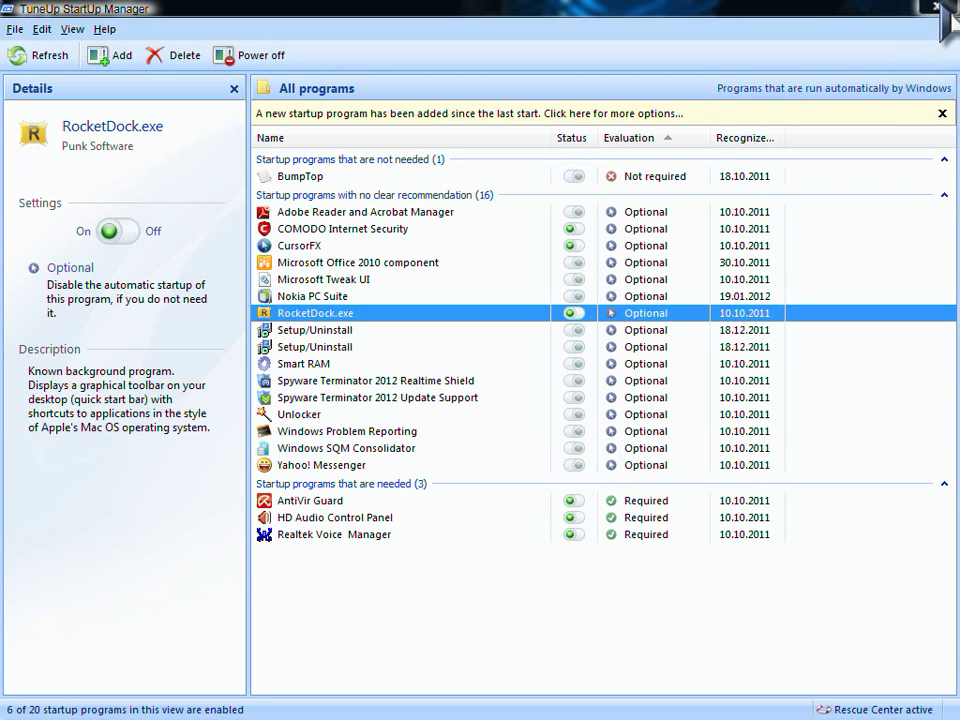
left_click(936, 8)
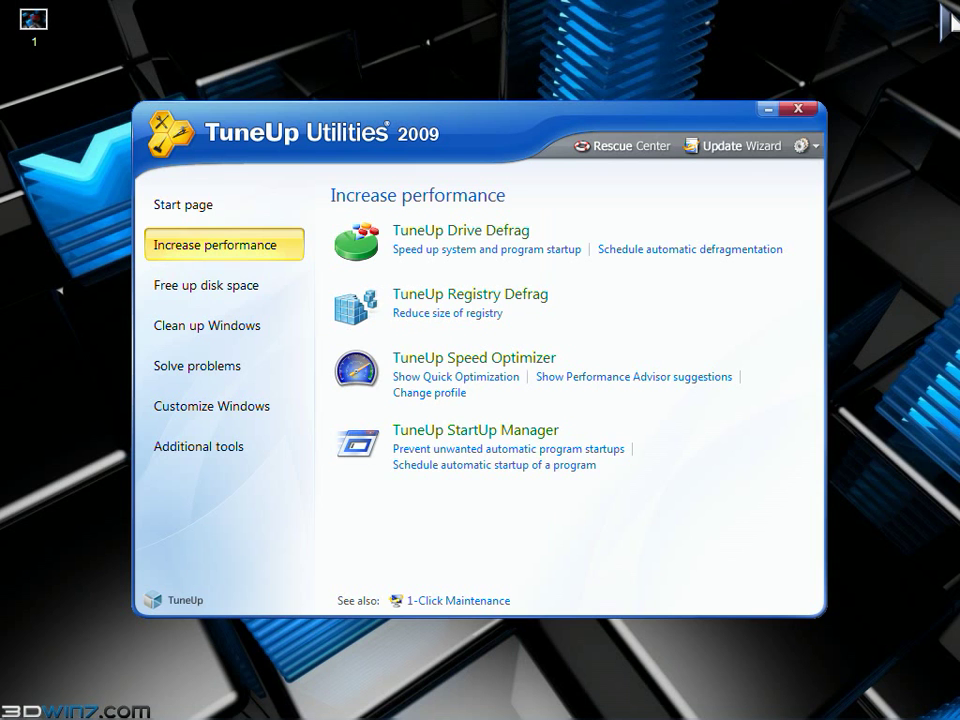
Clean all listed categories of unnecessary files and backups on Disc local (C:) from the Free up disk space category.
left_click(240, 292)
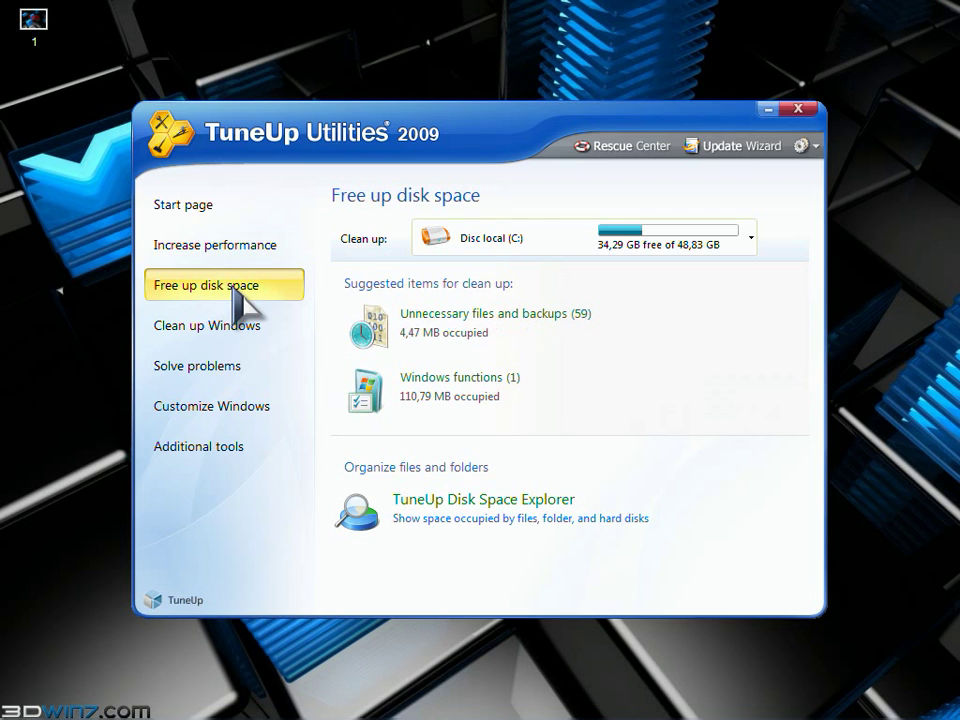
left_click(440, 313)
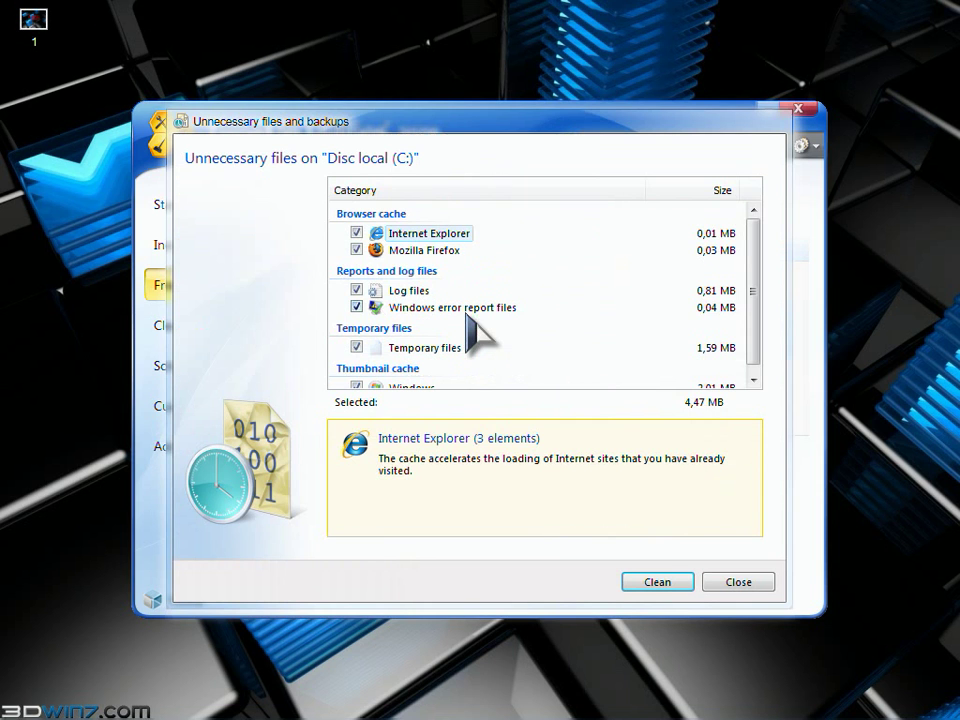
left_click(679, 590)
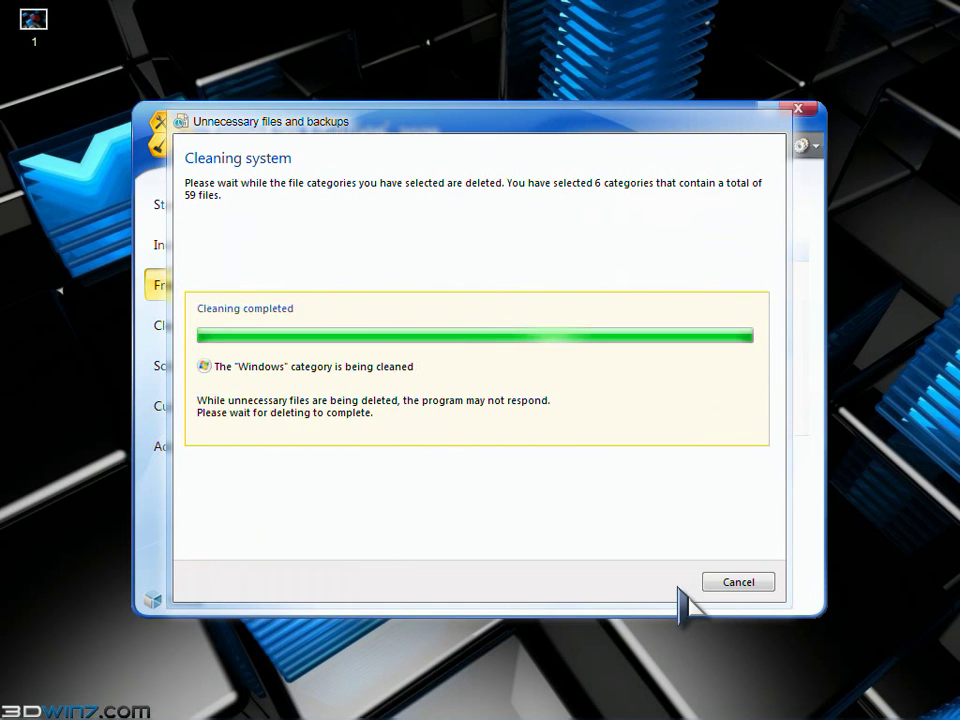
left_click(721, 587)
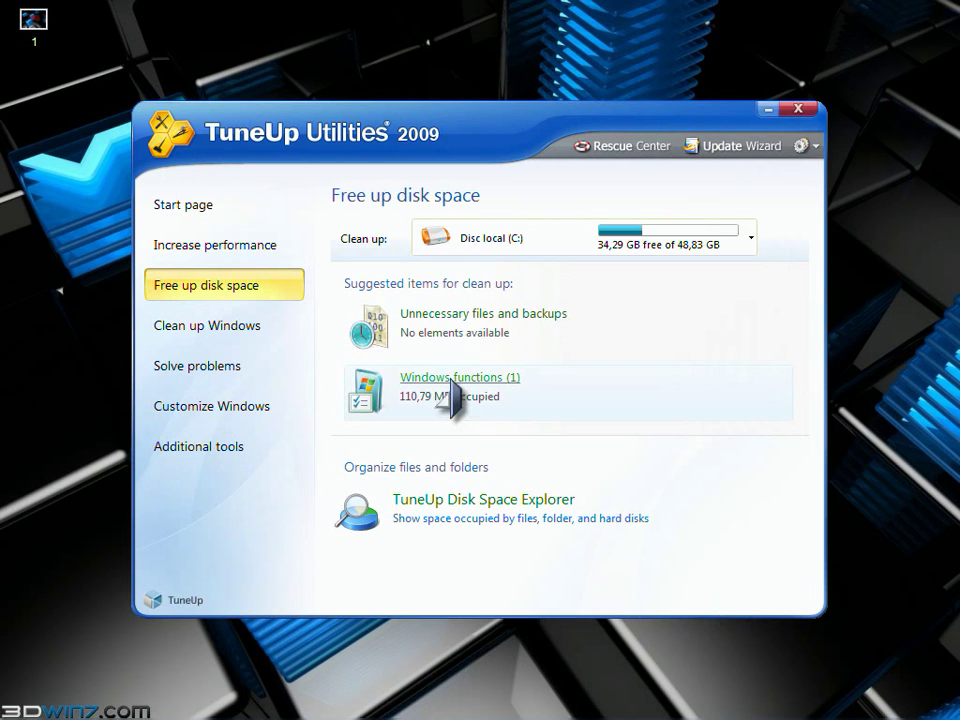
Open the Windows functions that can free disk space, and check the used and free space of Disc local (C:) in its properties.
left_click(450, 378)
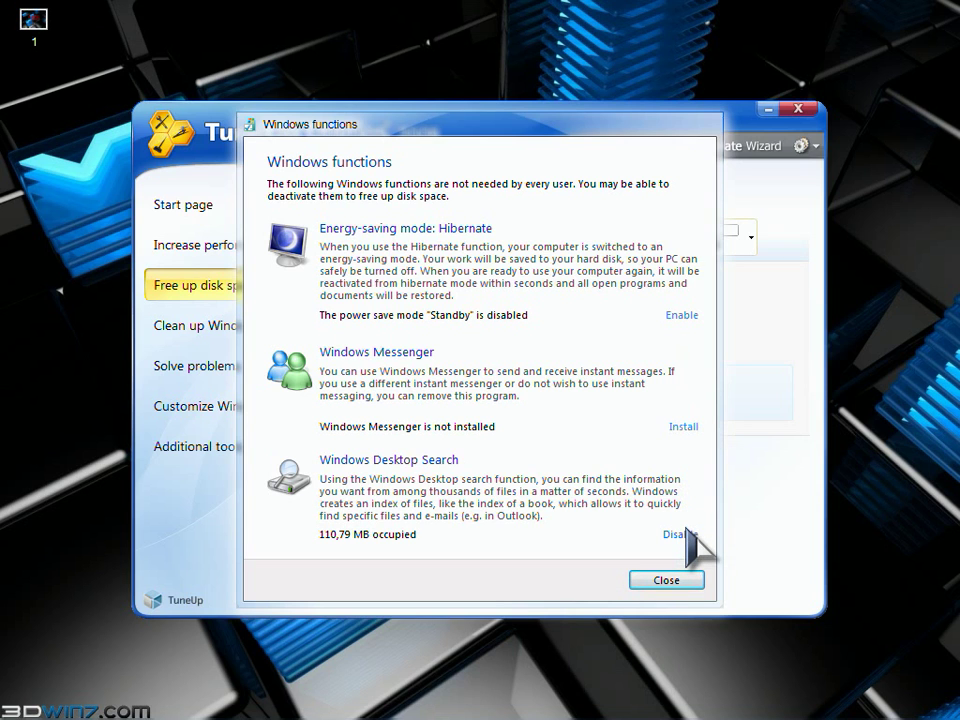
mouse_move(326, 4)
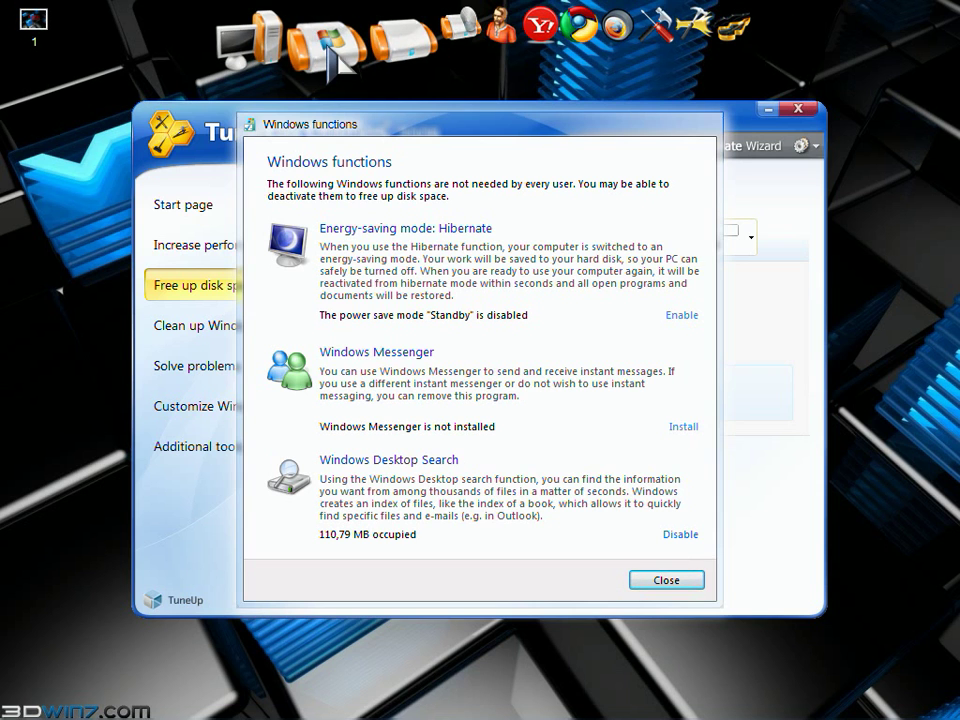
left_click(328, 46)
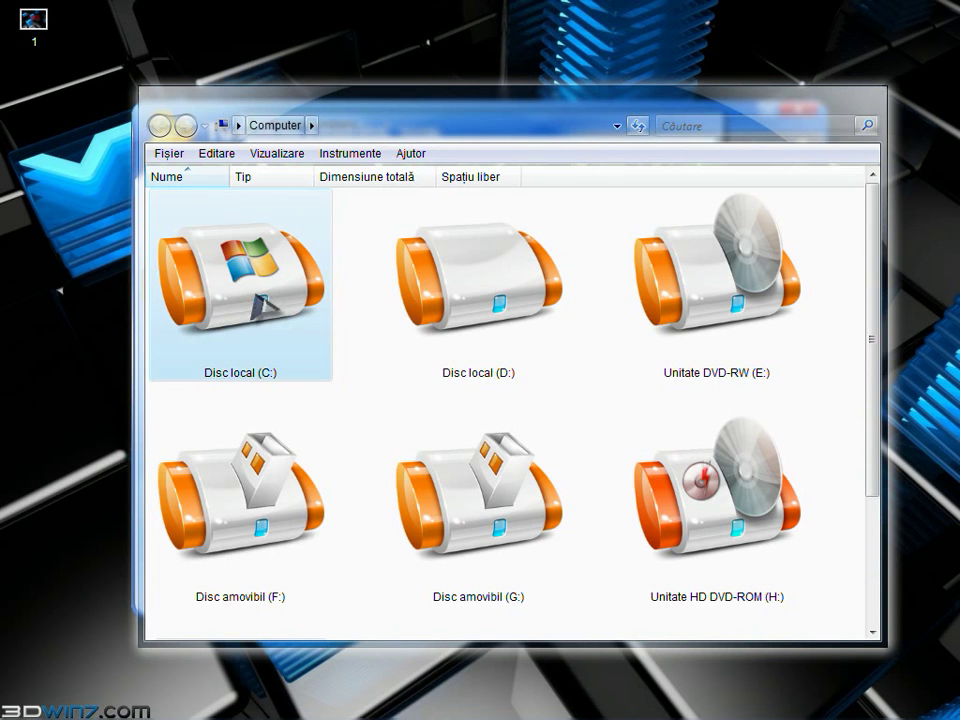
right_click(256, 300)
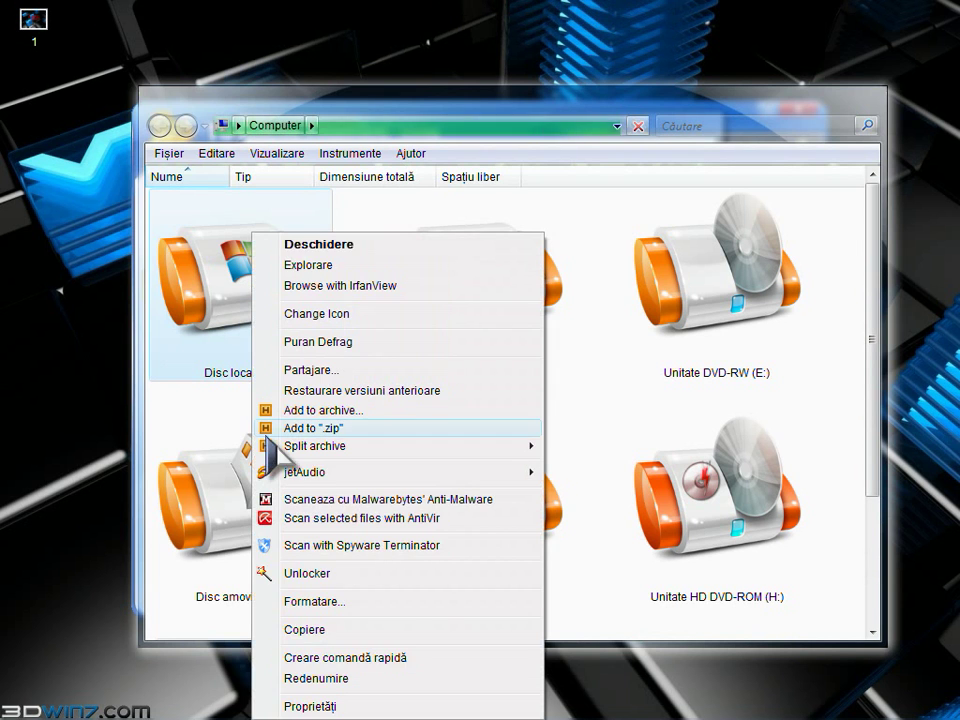
left_click(316, 706)
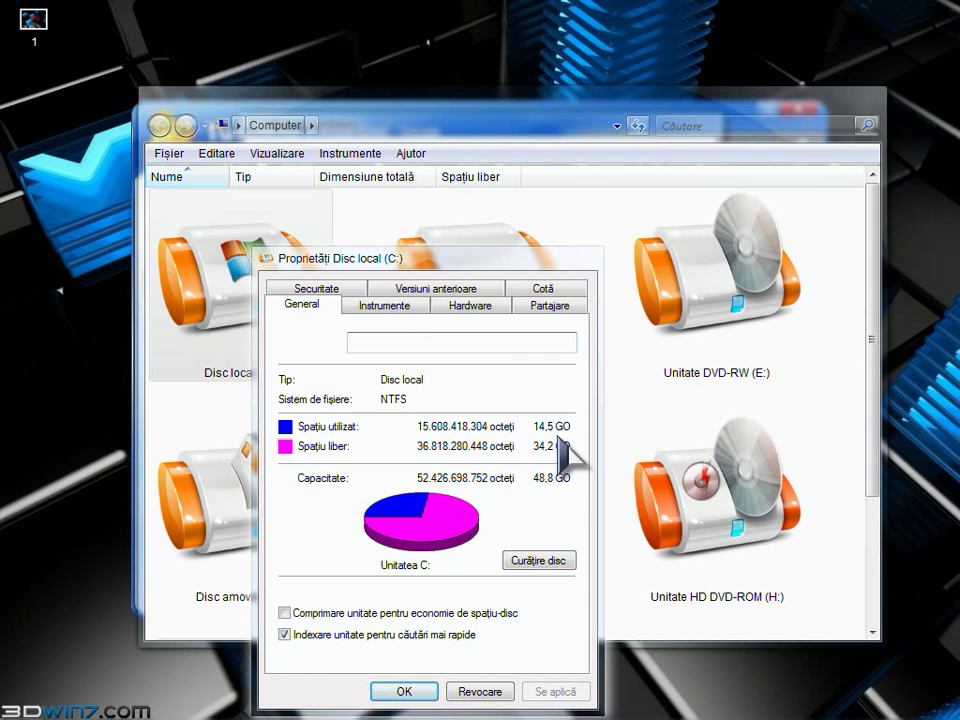
left_click(480, 691)
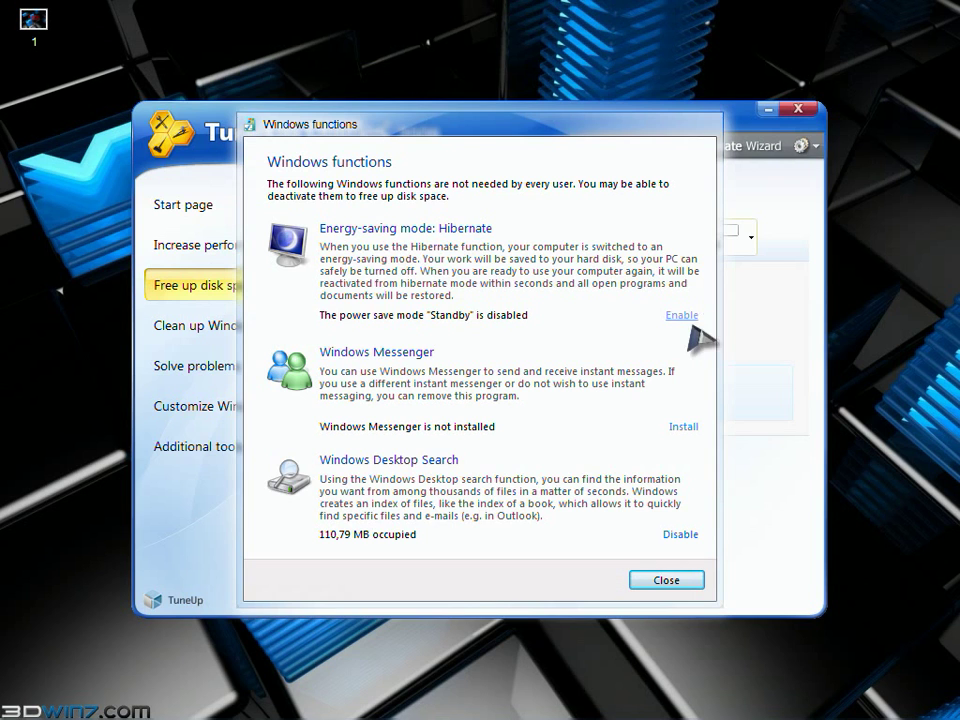
Enable the Hibernate energy-saving mode and check the used and free space of Disc local (C:) again.
left_click(686, 317)
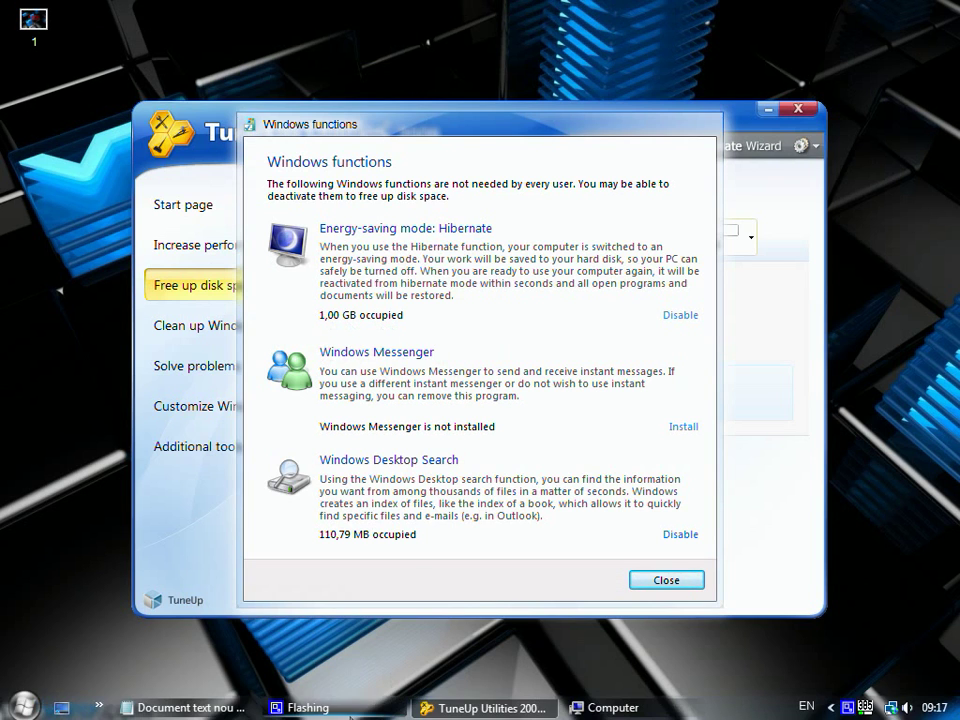
mouse_move(449, 711)
left_click(576, 707)
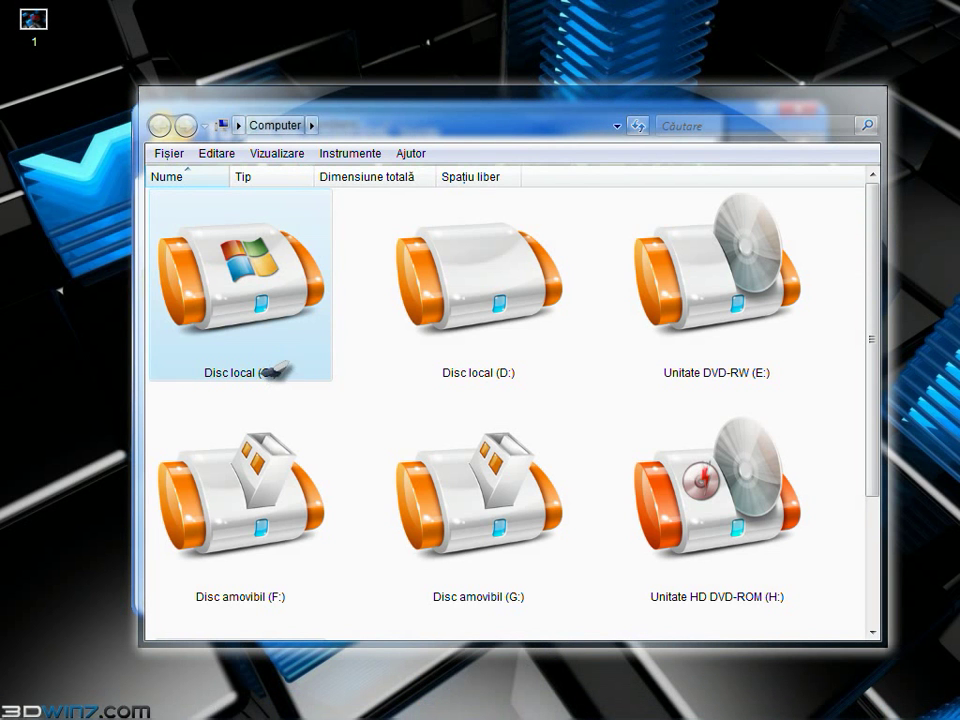
right_click(272, 370)
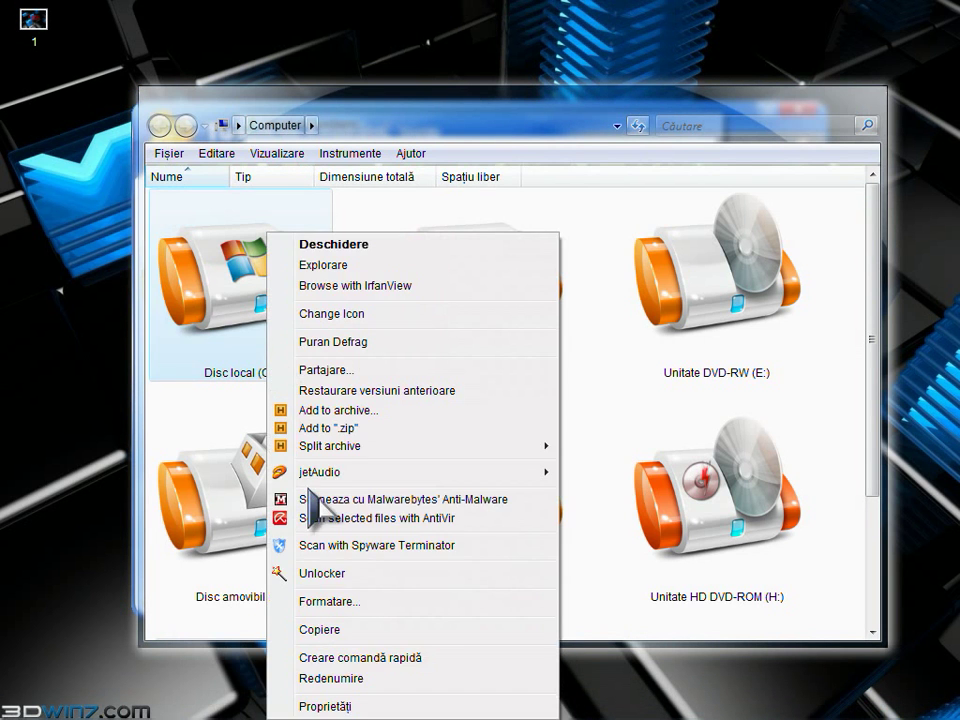
left_click(345, 707)
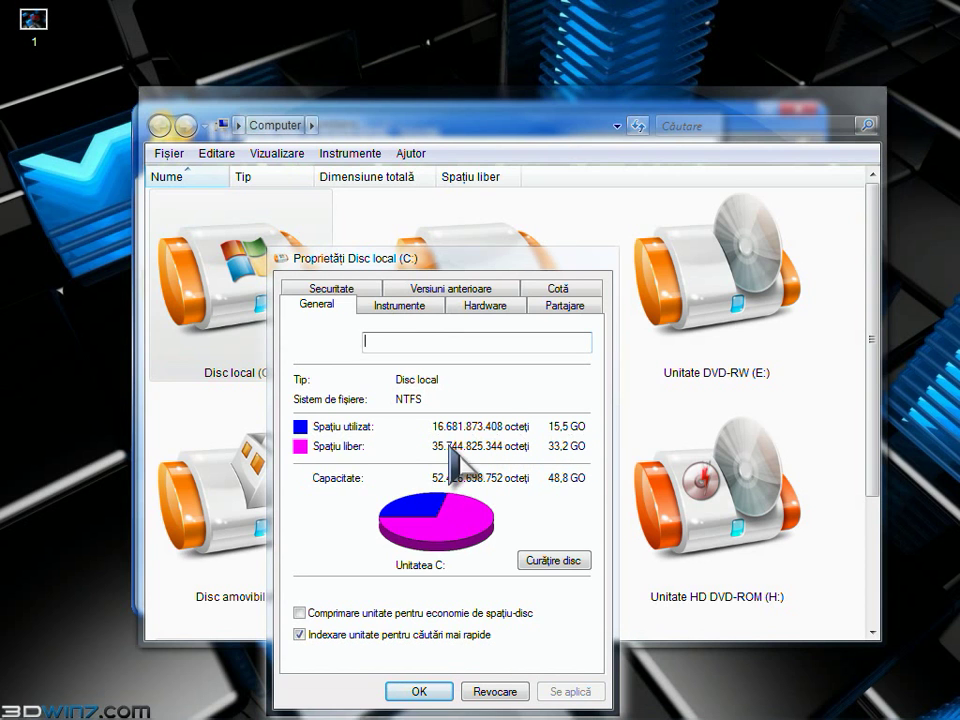
left_click(494, 692)
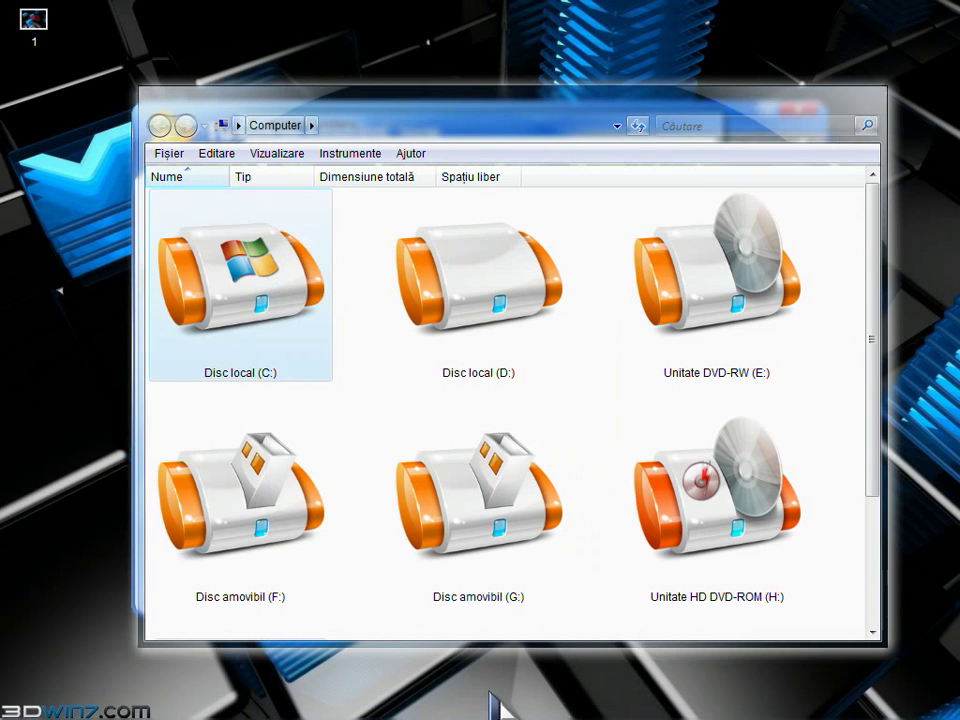
left_click(864, 92)
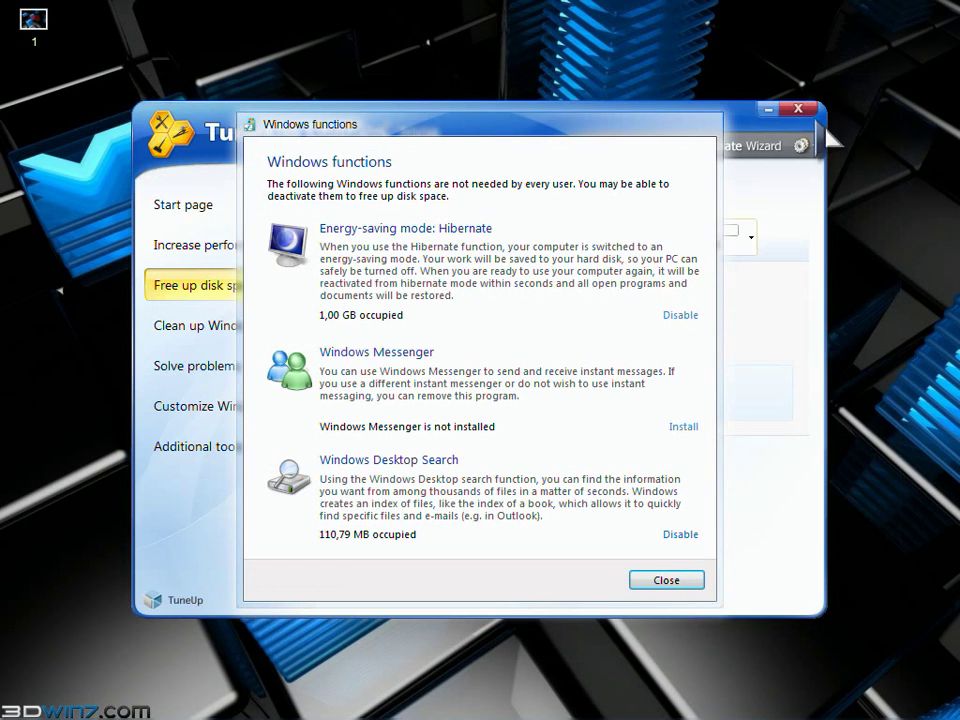
Disable the Hibernate energy-saving mode again and close the Windows functions dialog.
left_click(686, 316)
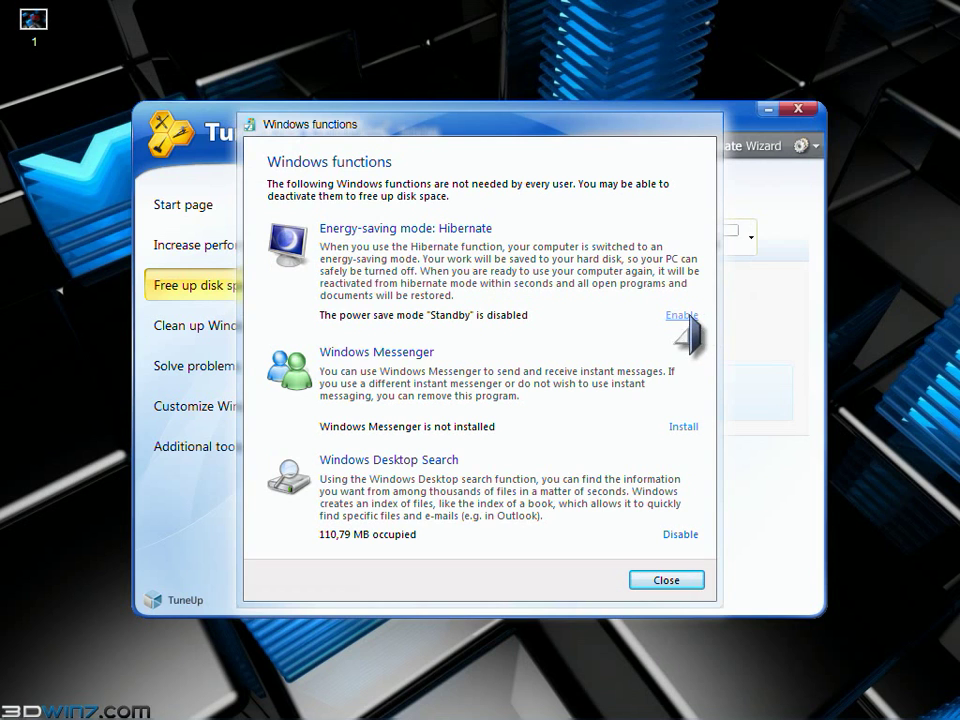
left_click(660, 588)
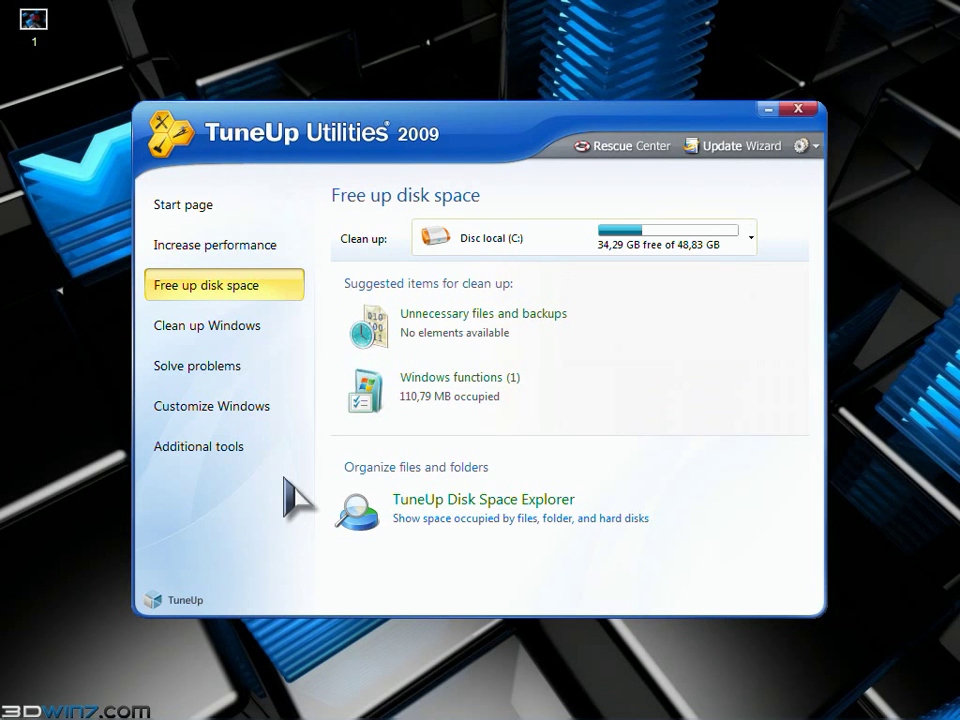
Start a complete TuneUp 1-Click Maintenance check from the Clean up Windows category.
left_click(224, 346)
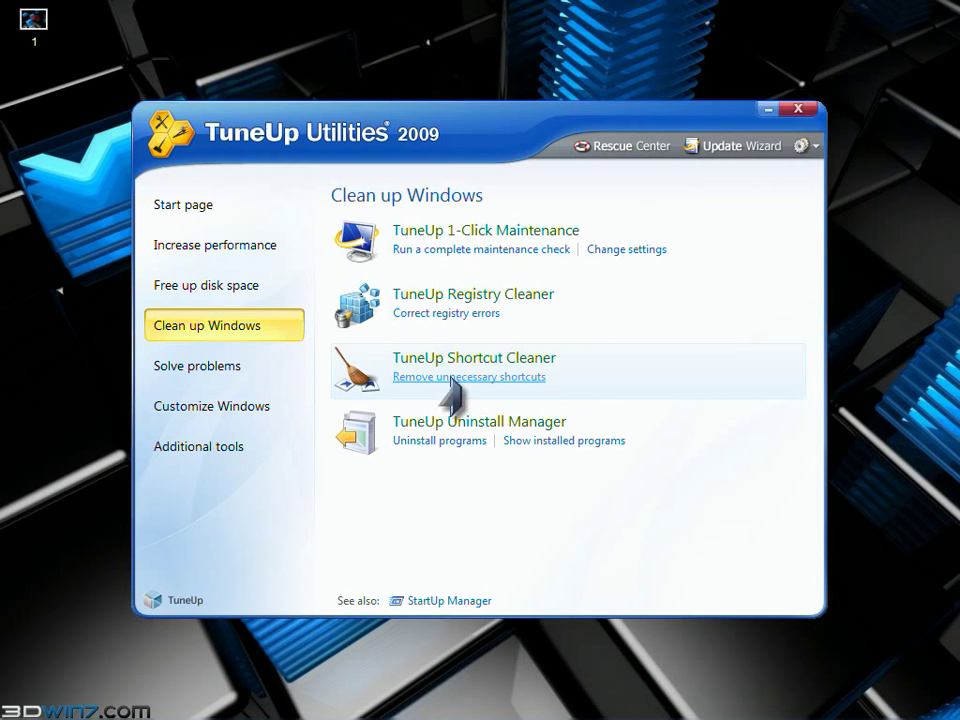
left_click(446, 251)
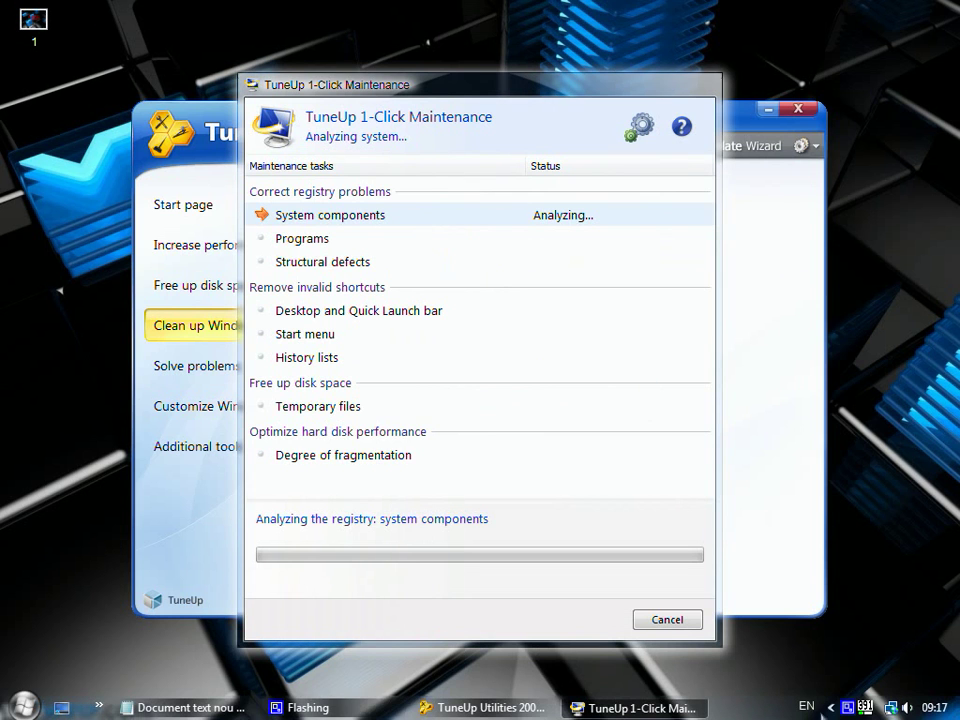
right_click(864, 706)
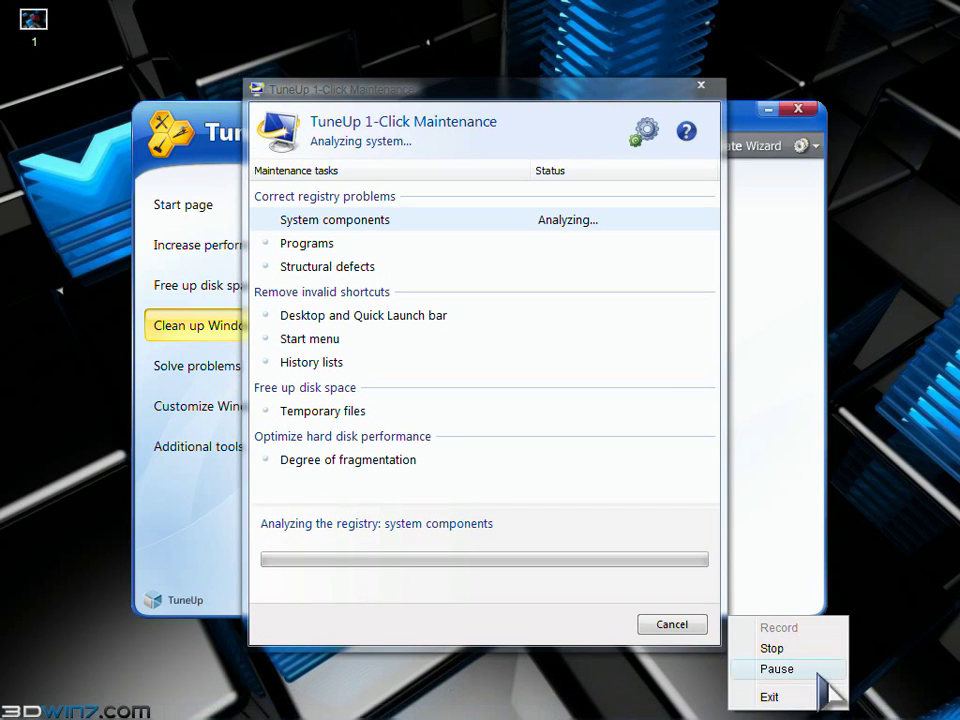
left_click(840, 652)
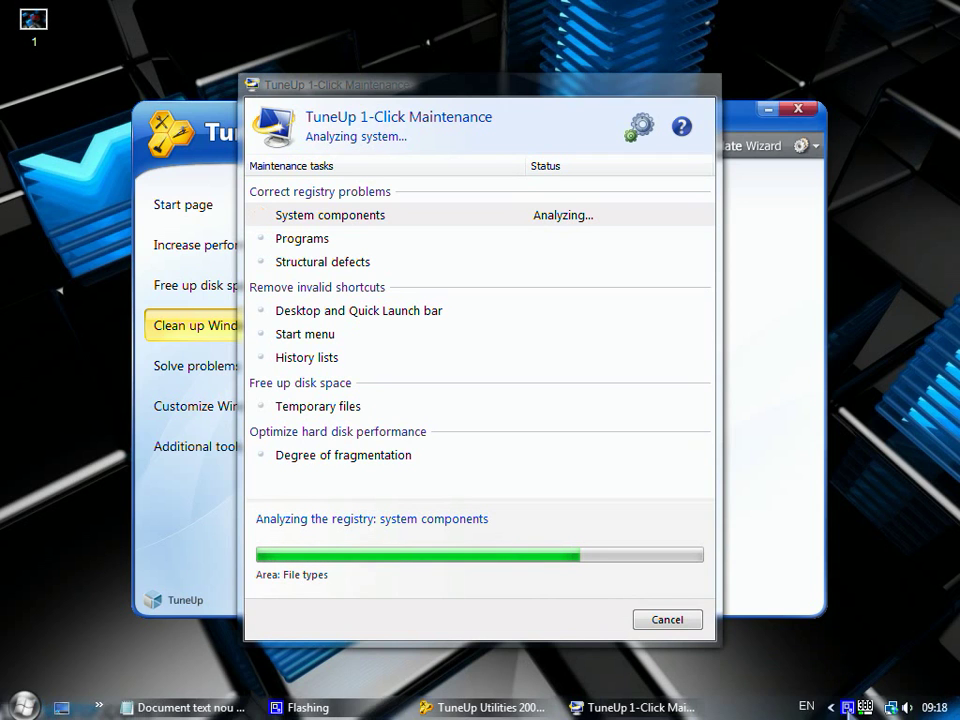
right_click(848, 703)
left_click(826, 668)
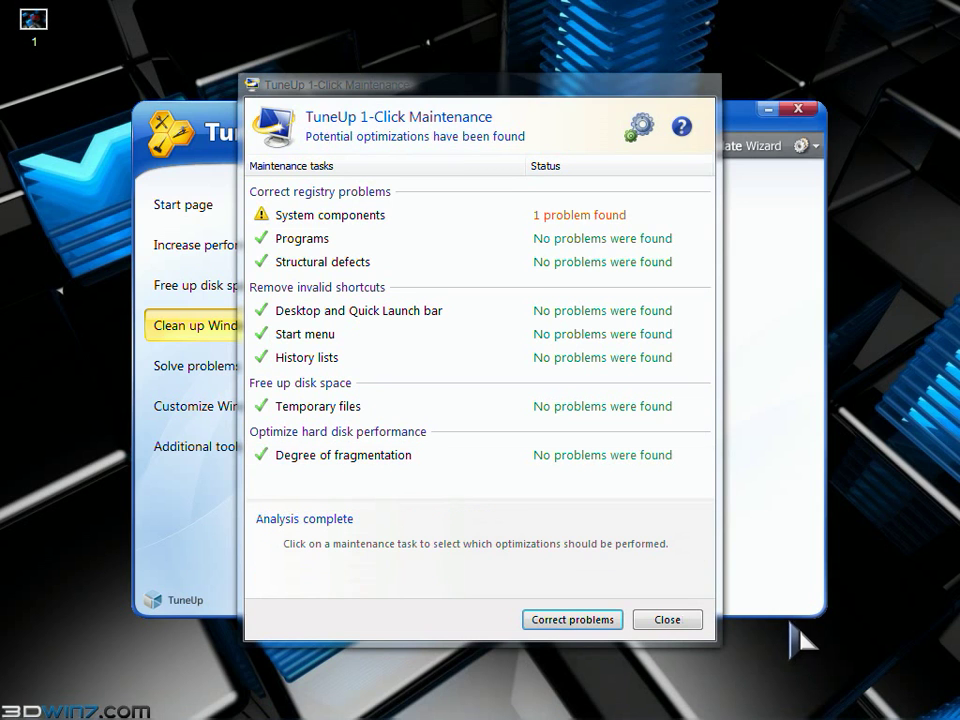
Correct the problems found by TuneUp 1-Click Maintenance and close its dialog.
left_click(604, 621)
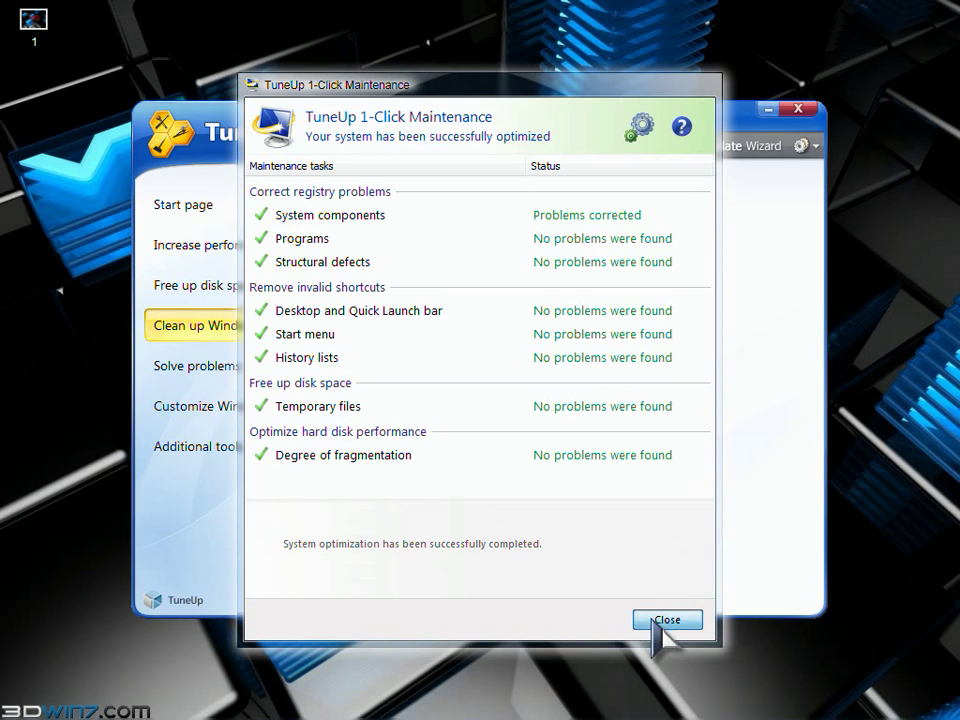
left_click(655, 620)
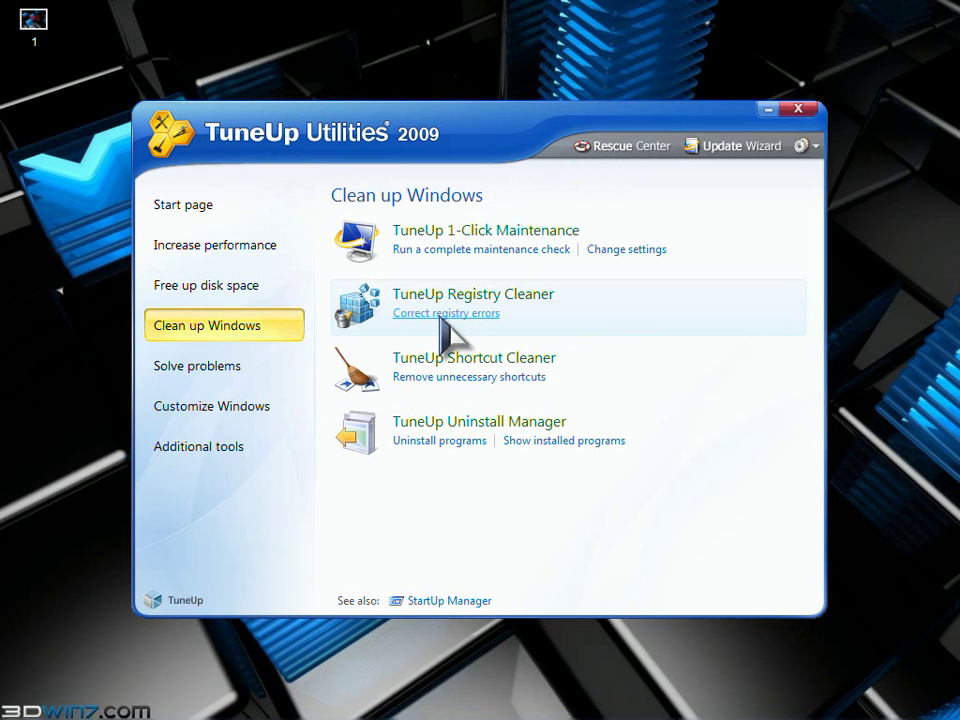
Run a complete scan in TuneUp Registry Cleaner and show the problems it found.
right_click(846, 703)
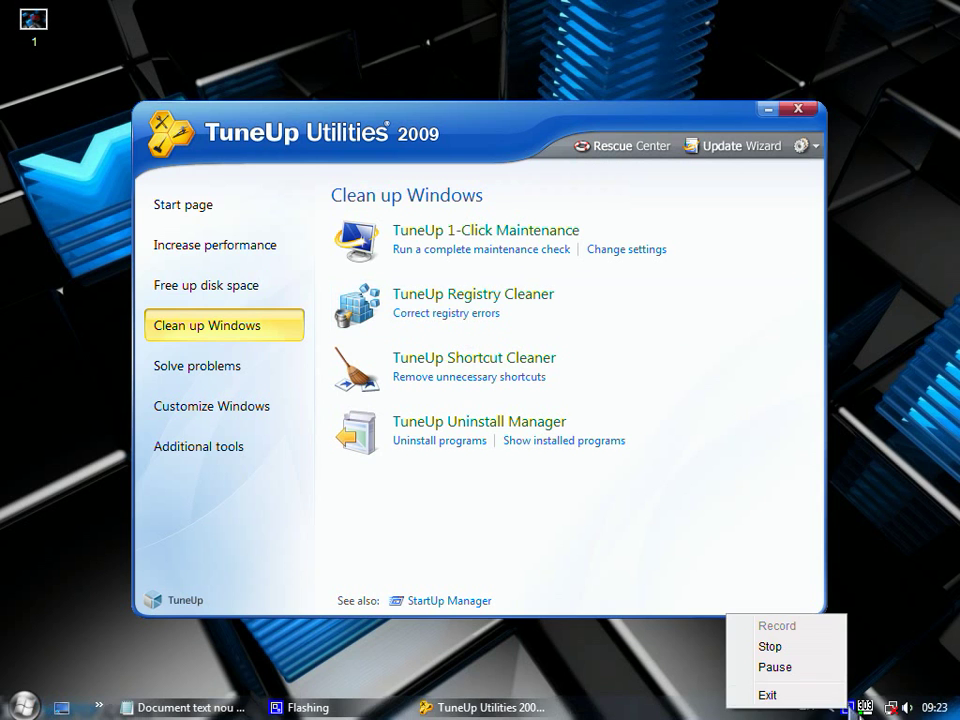
left_click(811, 672)
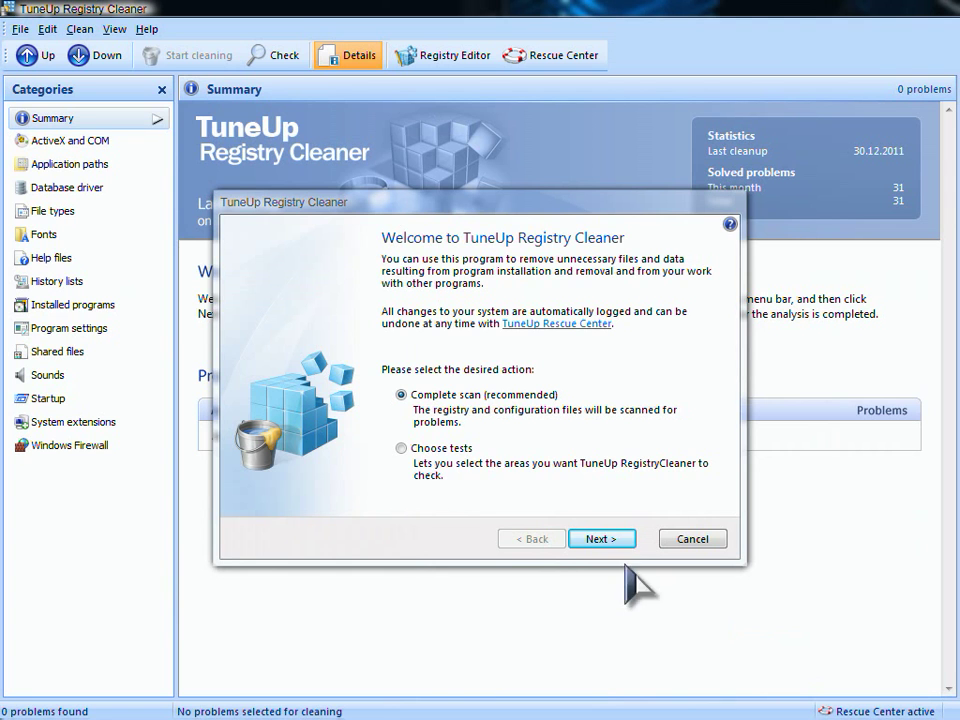
left_click(597, 539)
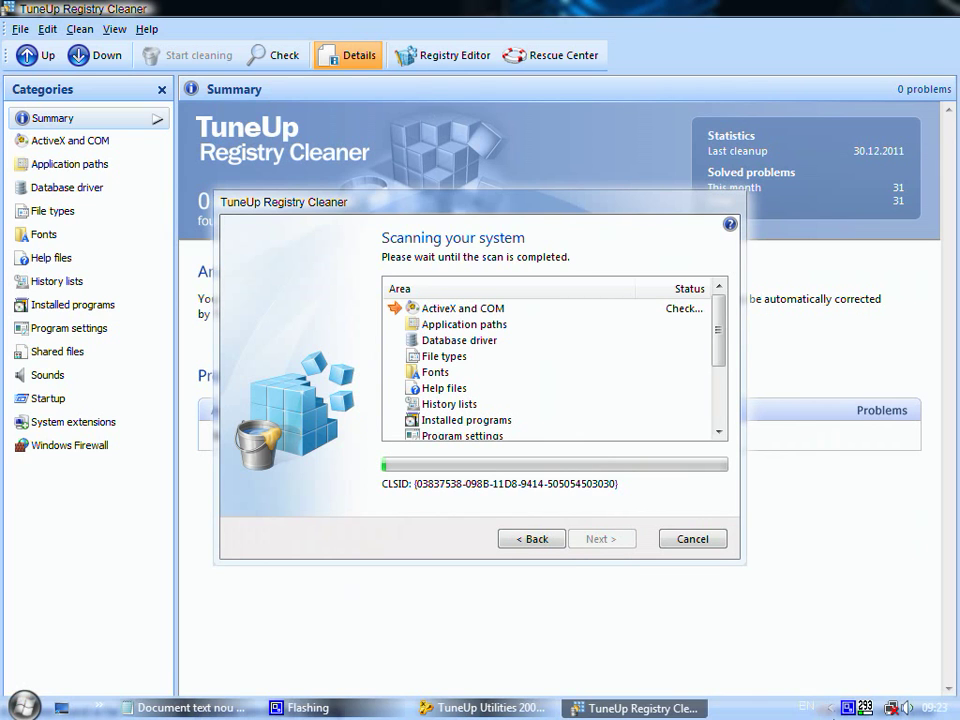
right_click(848, 708)
left_click(816, 668)
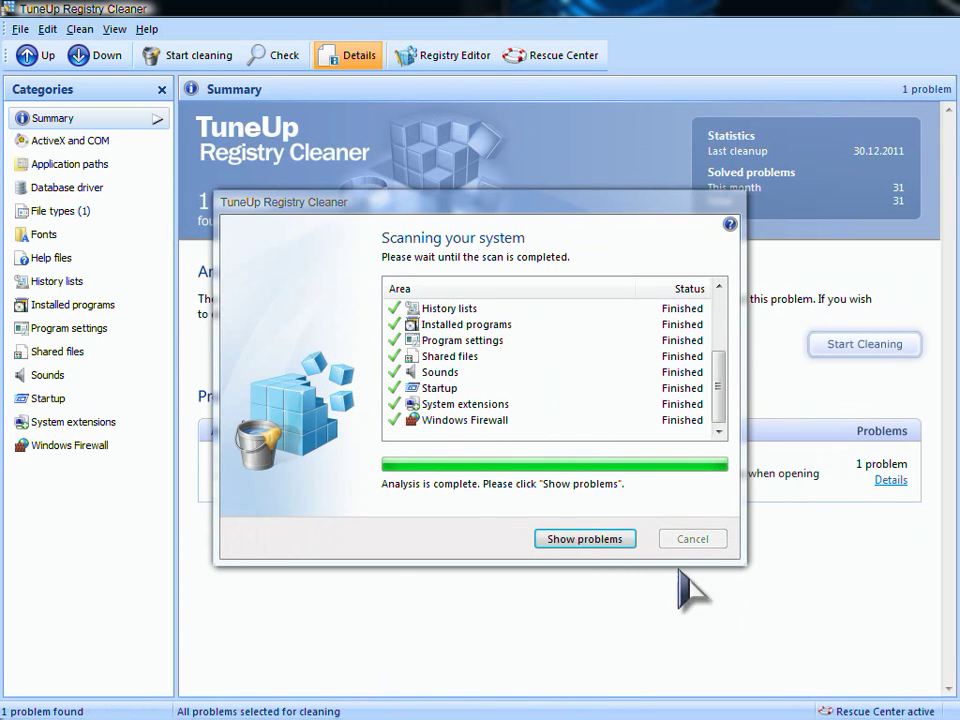
left_click(605, 542)
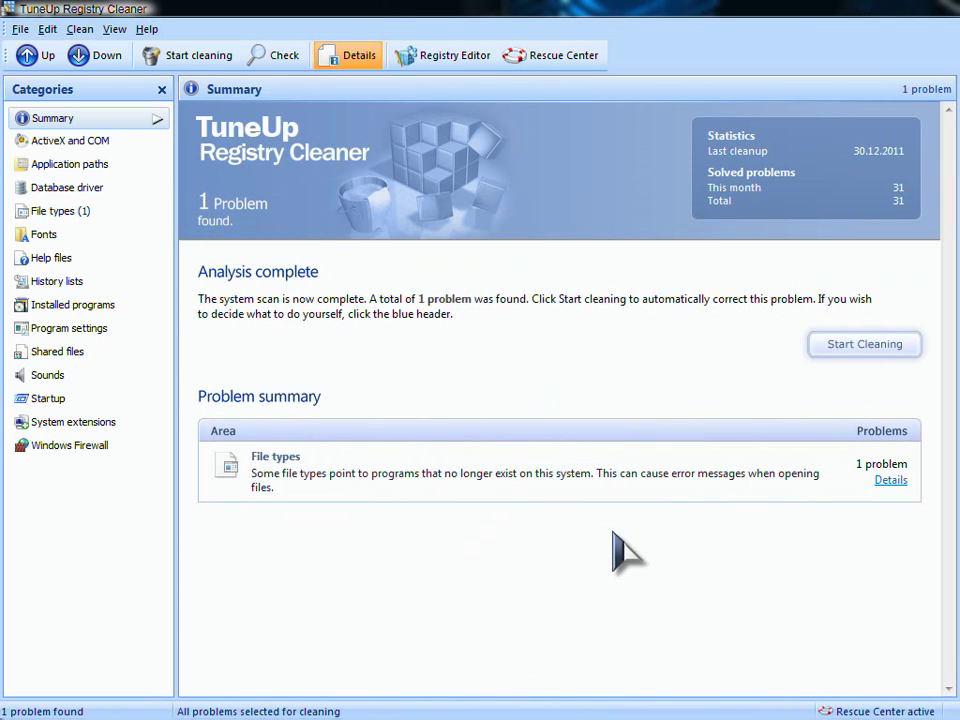
Clean the registry problems selected by the scan, finish the cleaning wizard and close TuneUp Registry Cleaner.
left_click(857, 346)
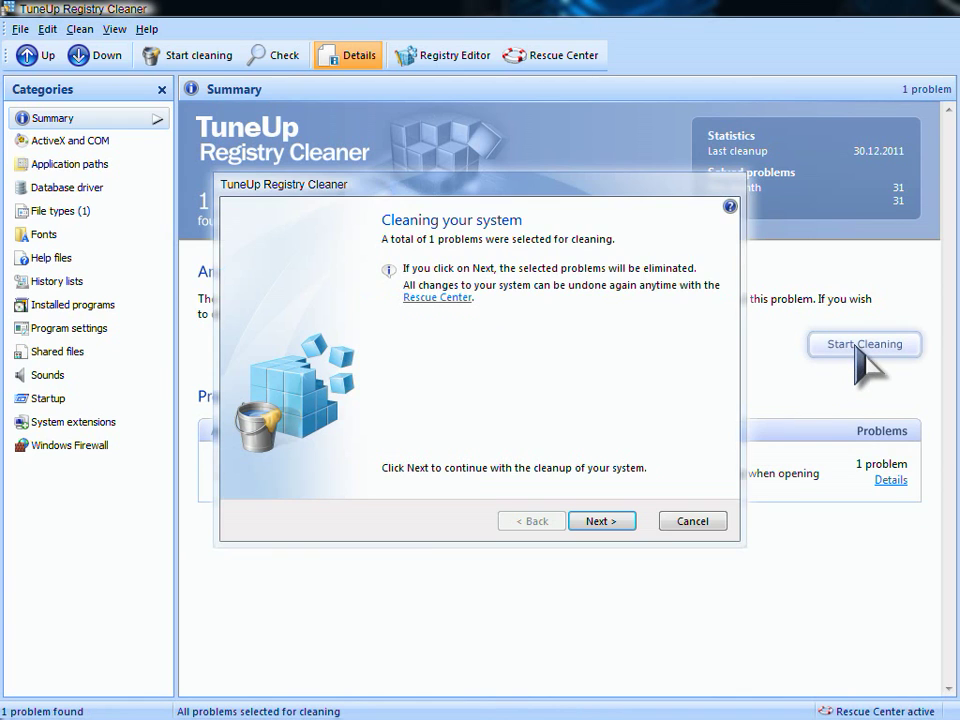
left_click(598, 521)
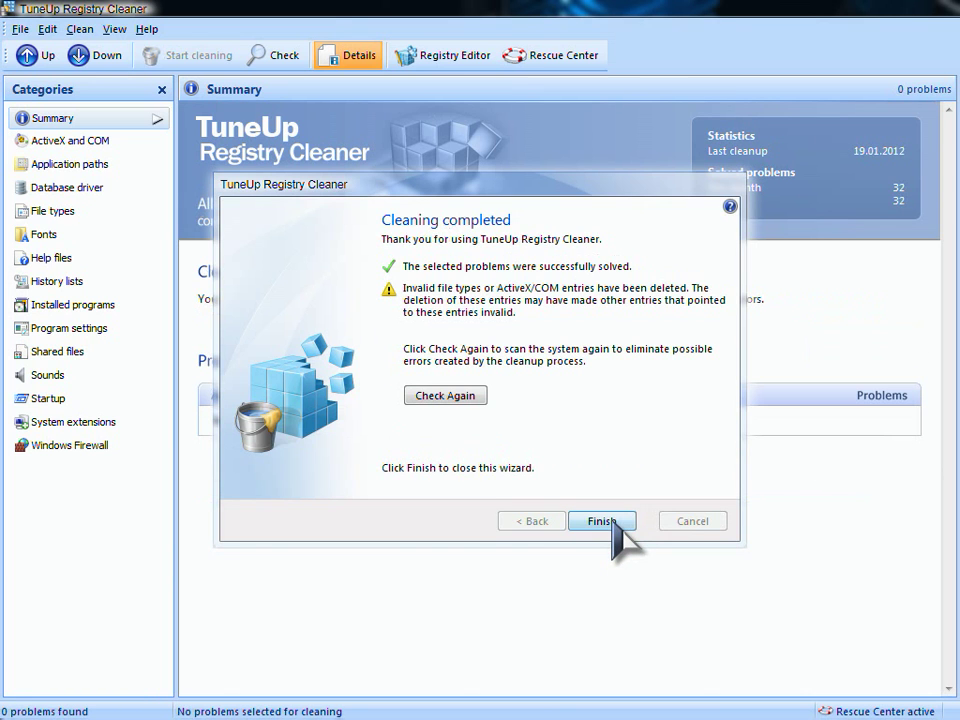
left_click(603, 521)
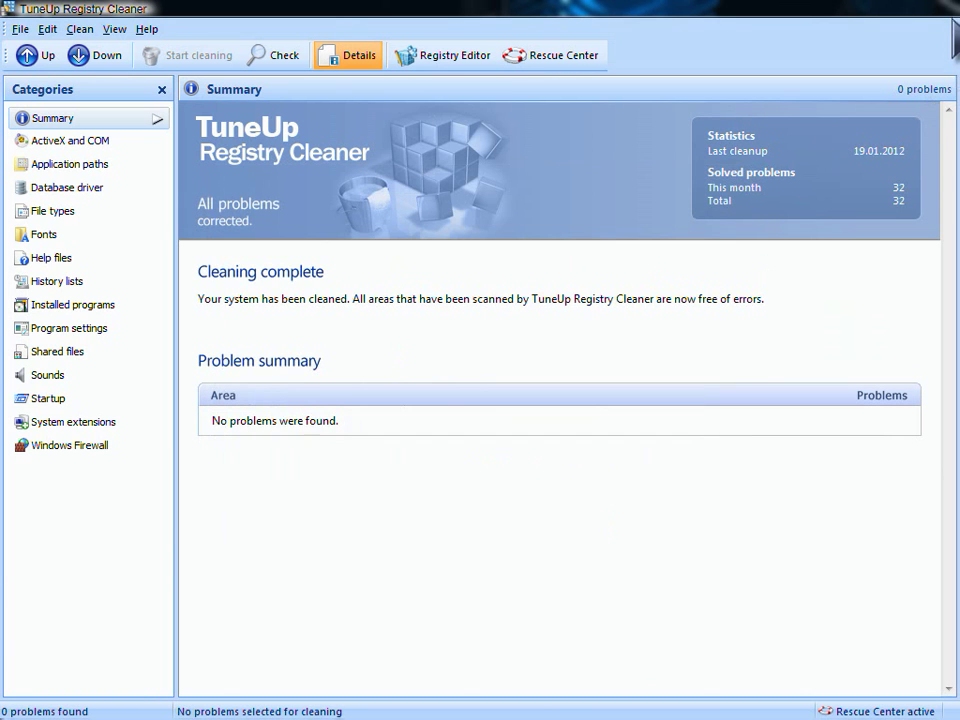
left_click(948, 10)
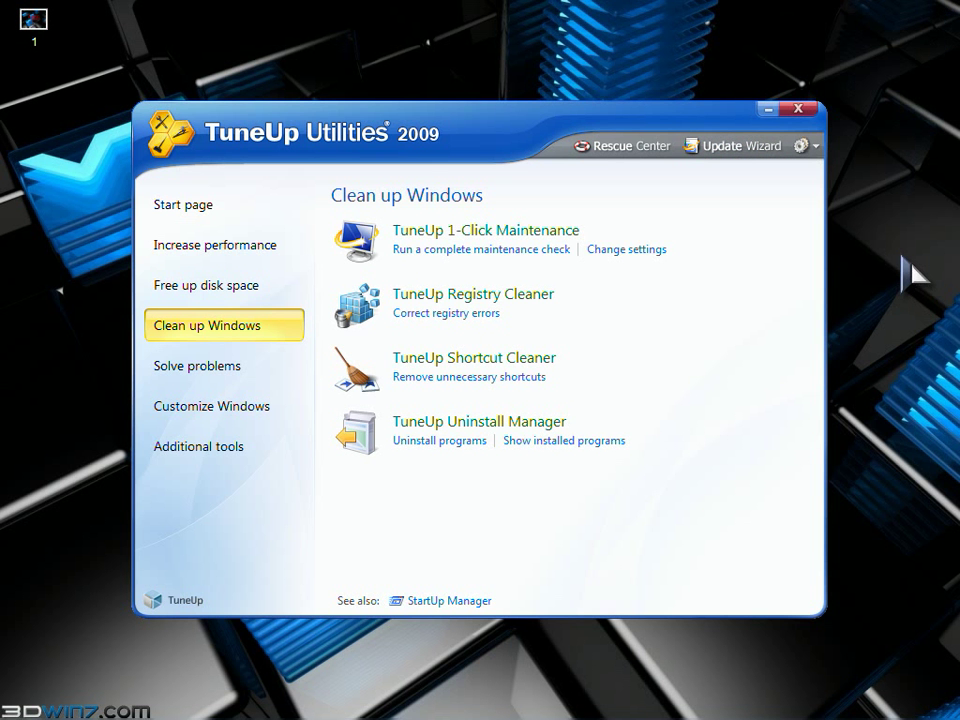
View the Solve problems category, then open the visual styles of TuneUp Styler from Customize Windows.
left_click(228, 375)
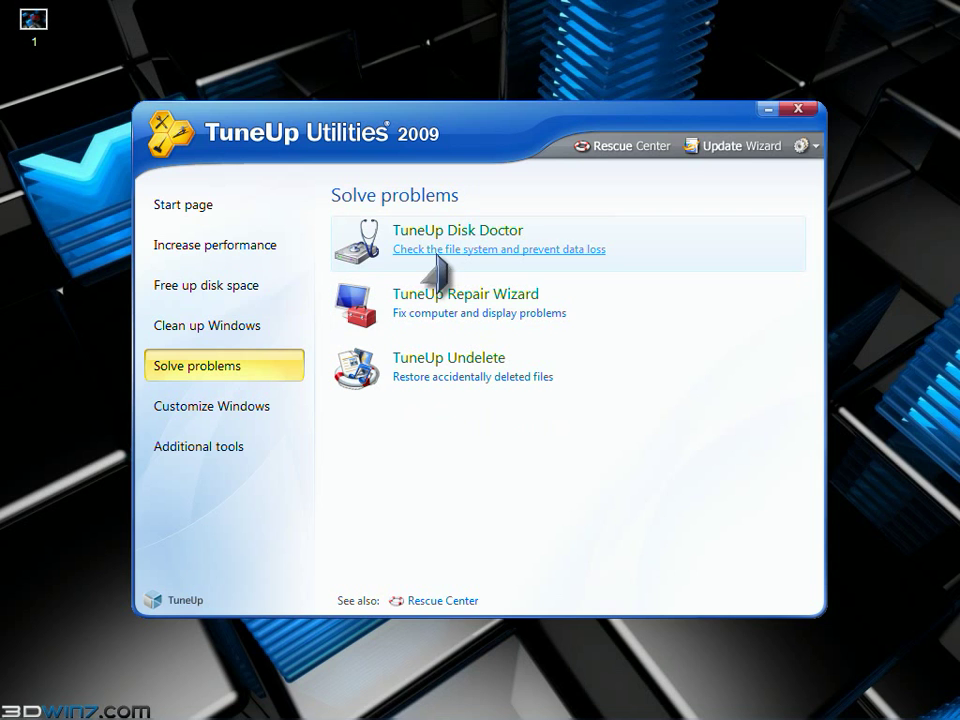
left_click(257, 425)
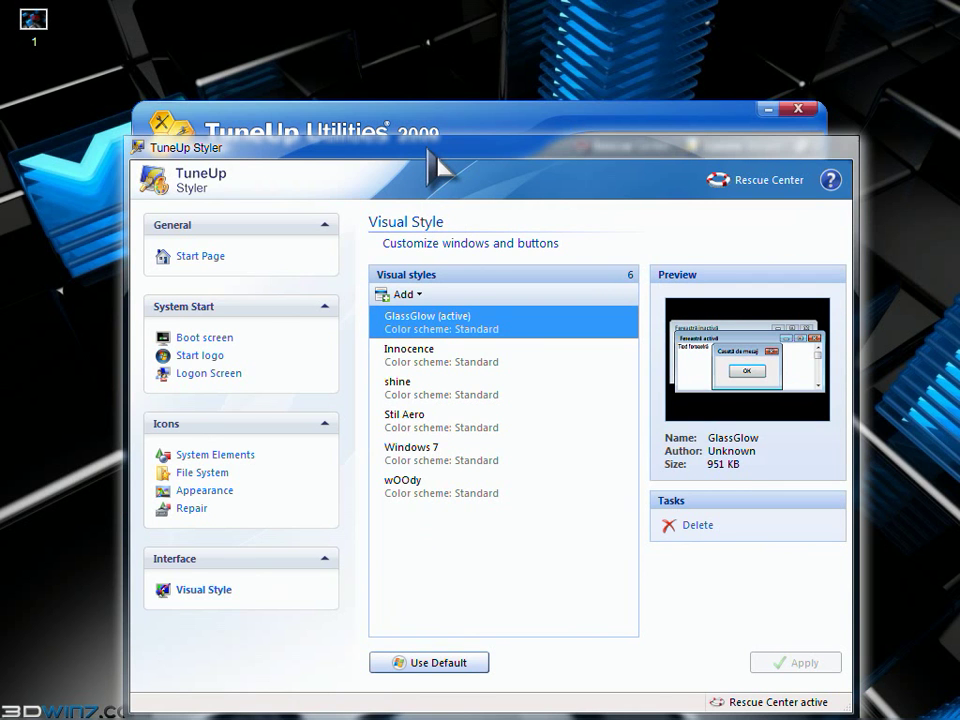
left_click_drag(430, 150, 430, 76)
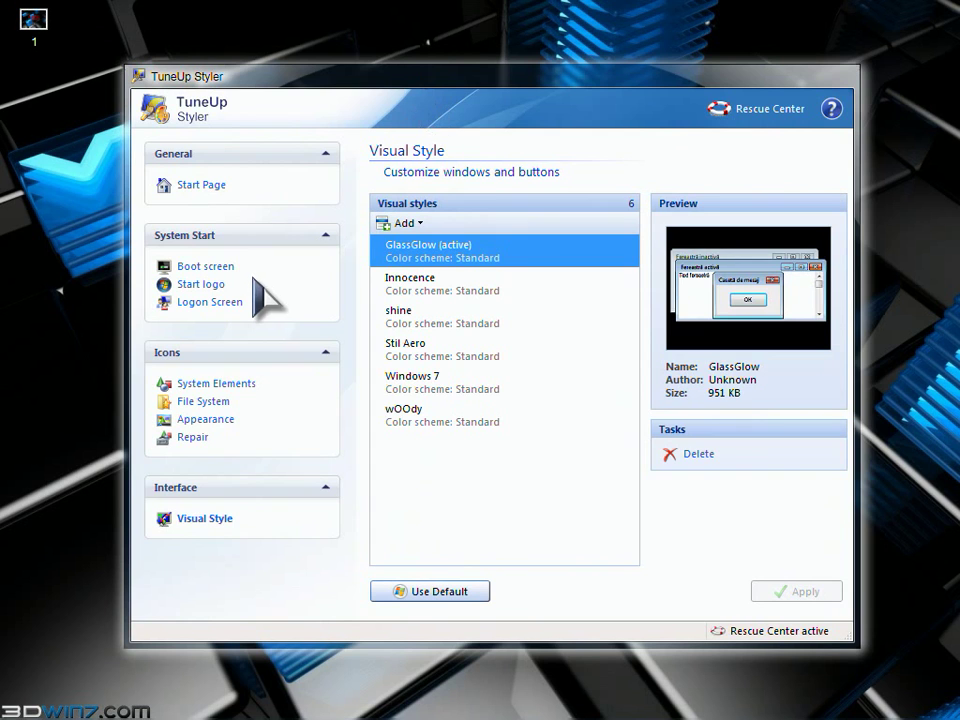
Select the wOOdy visual style, check how the Start menu looks before the change, and apply the style.
left_click(437, 418)
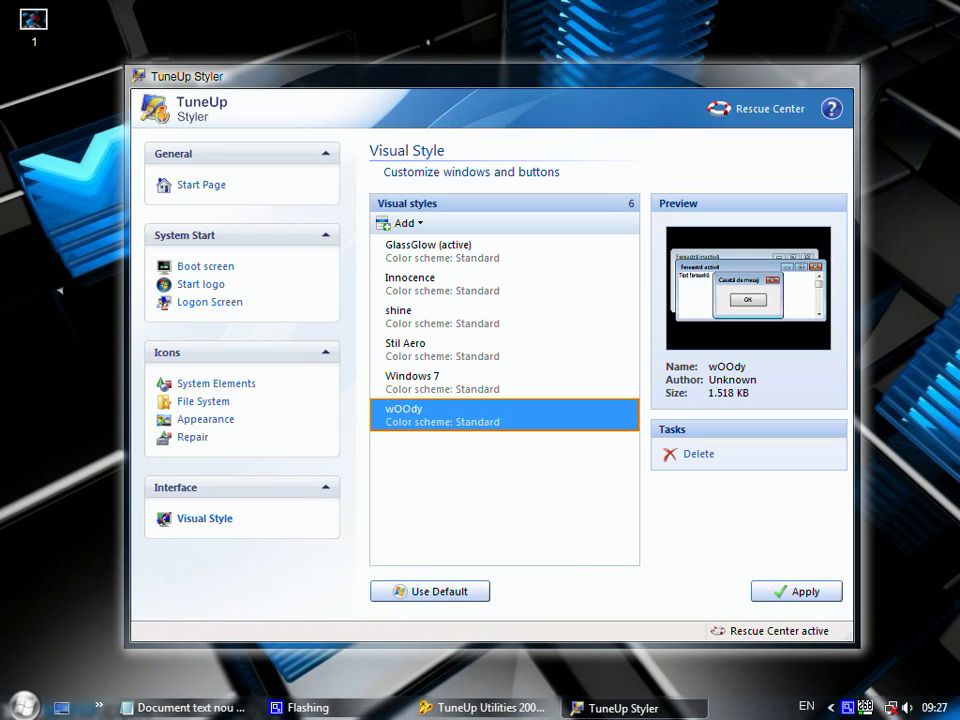
left_click(26, 706)
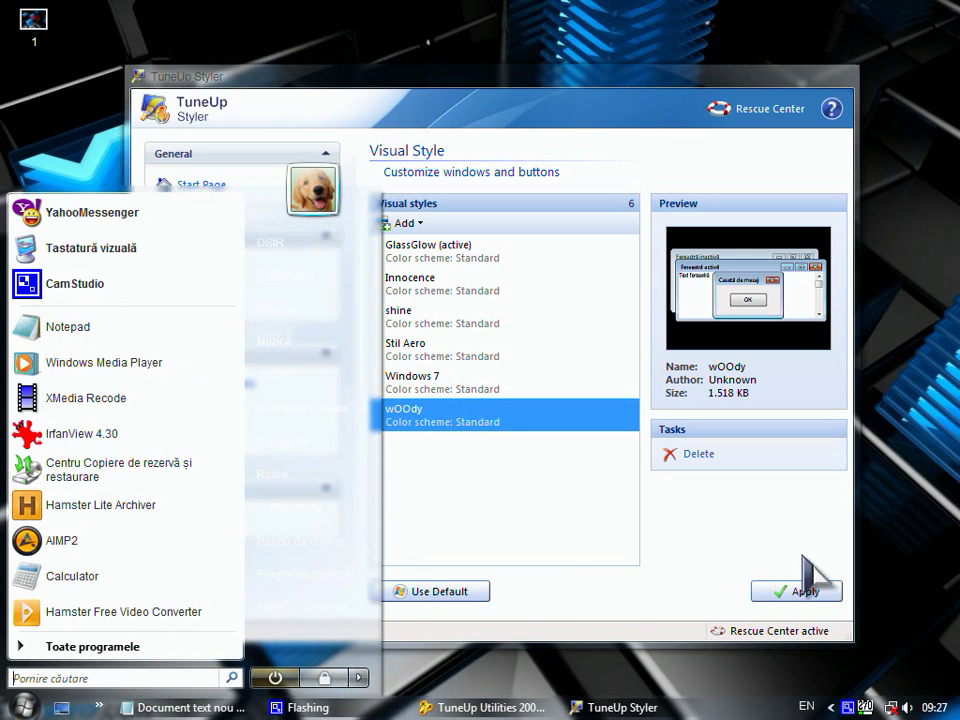
left_click(797, 592)
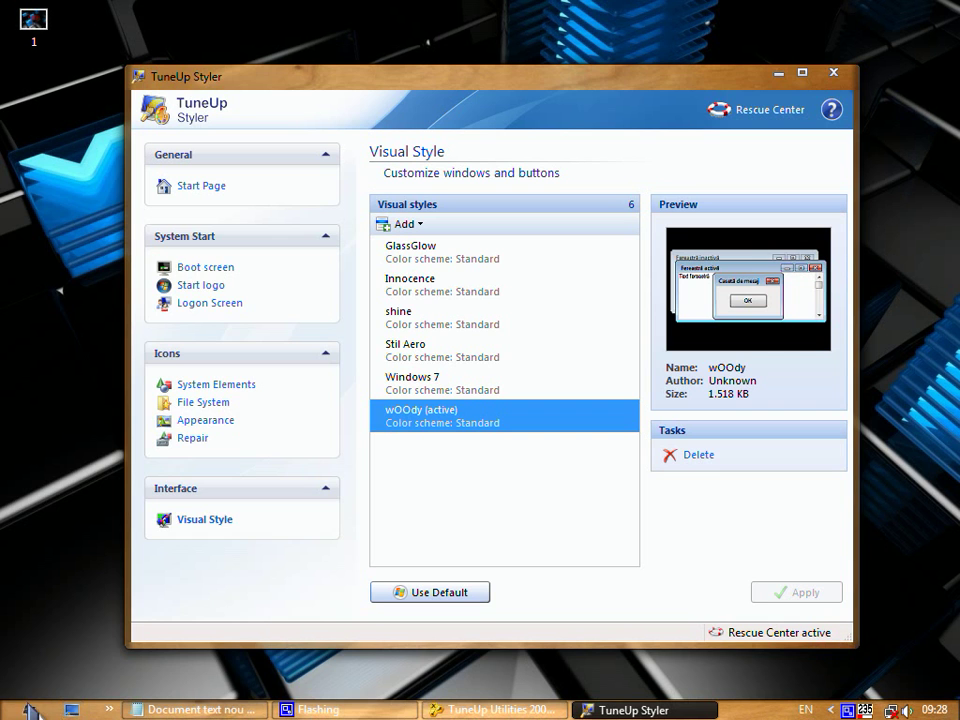
Examine how the wOOdy style looks on the Start menu and on the Computer and Disc local (C:) windows.
left_click(30, 710)
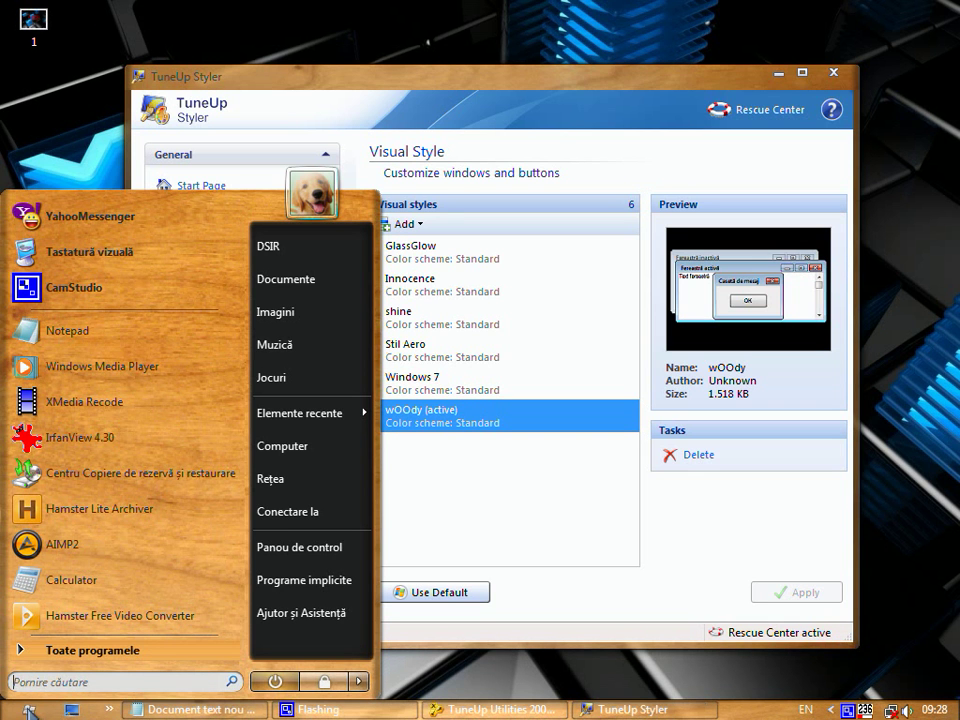
left_click(754, 399)
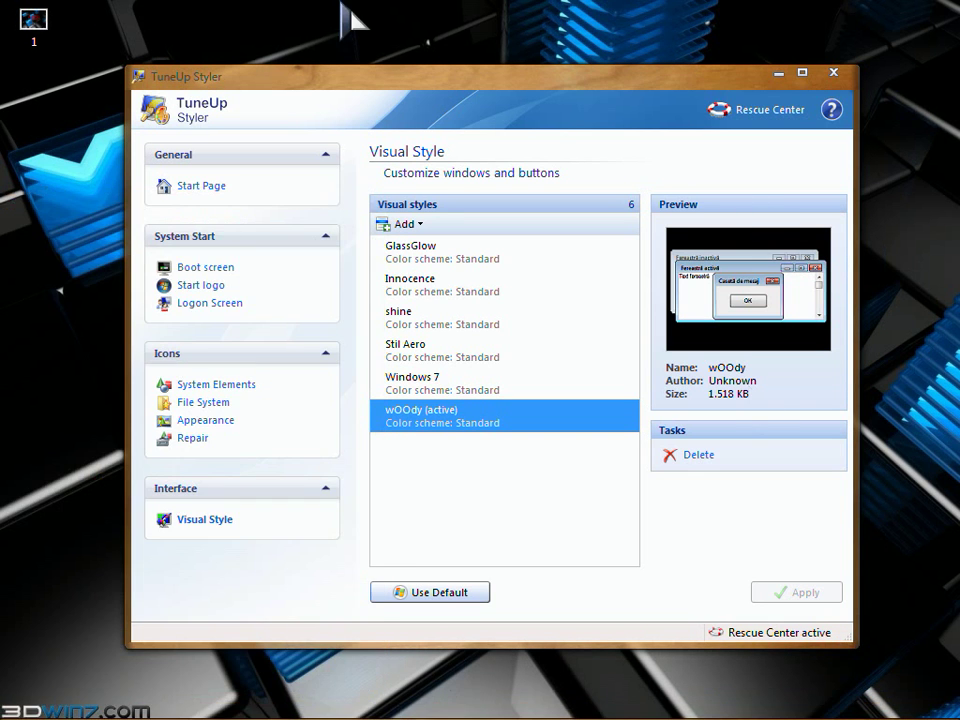
left_click(286, 62)
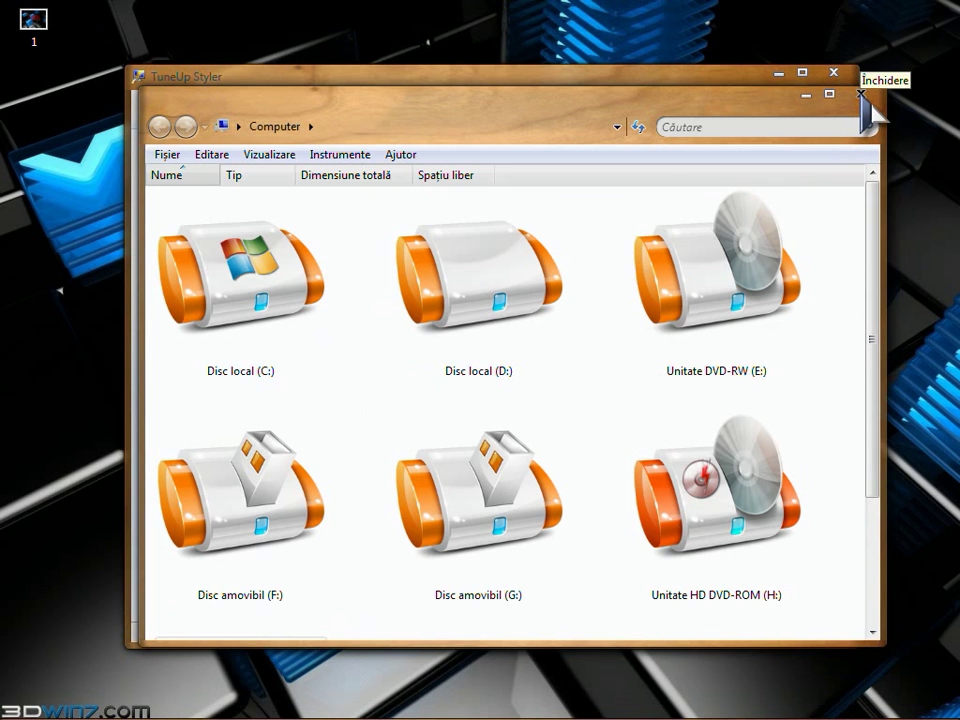
double_click(240, 335)
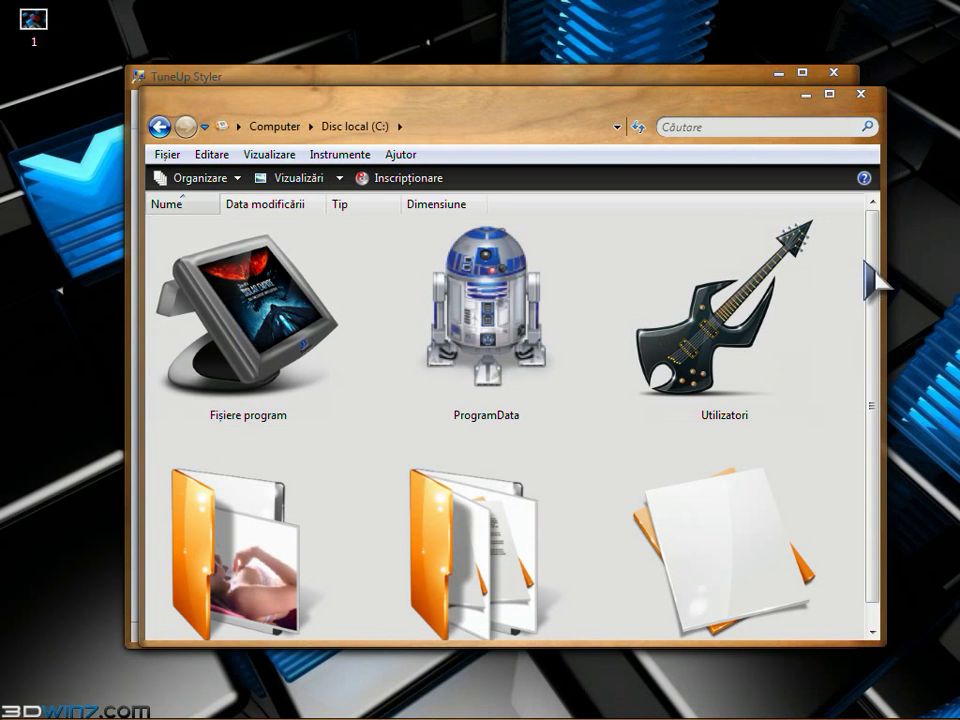
scroll(872, 285, "down", 1)
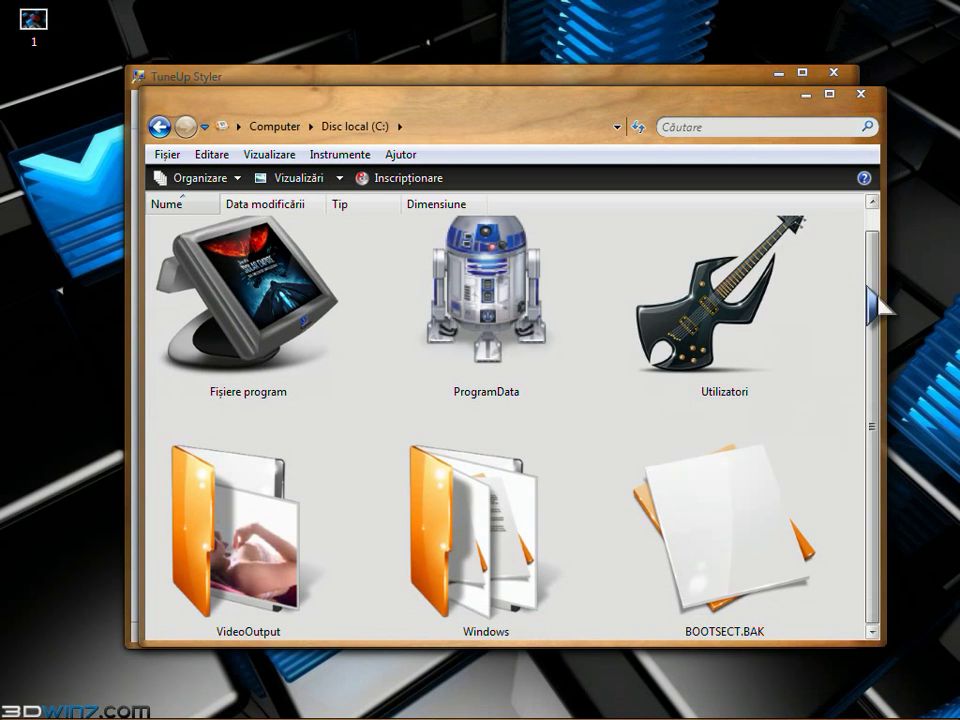
left_click(861, 94)
key("super")
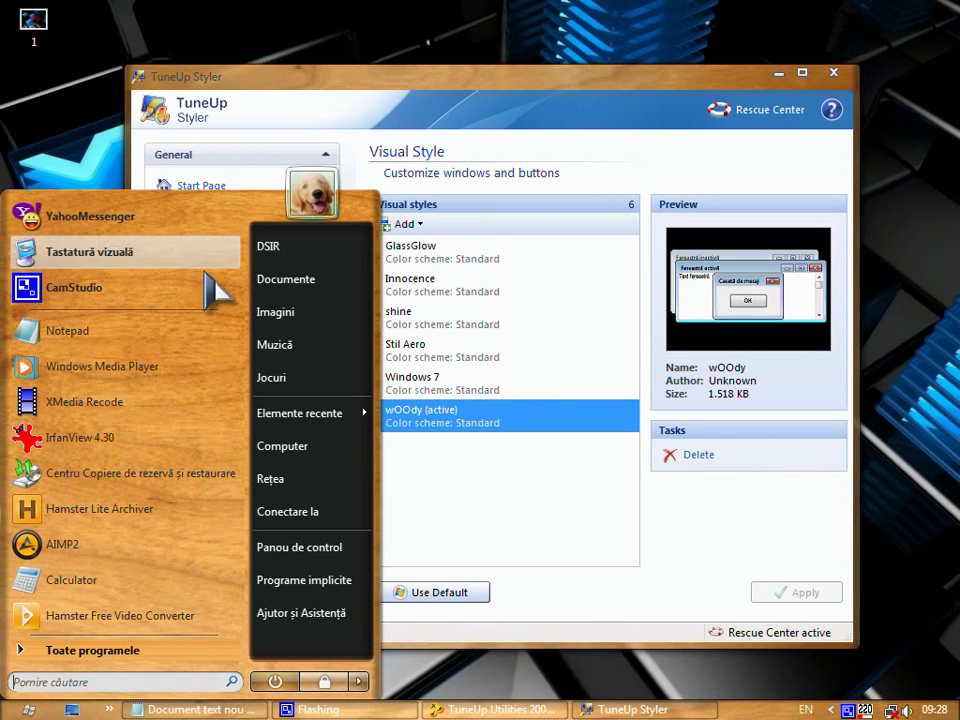
left_click(935, 225)
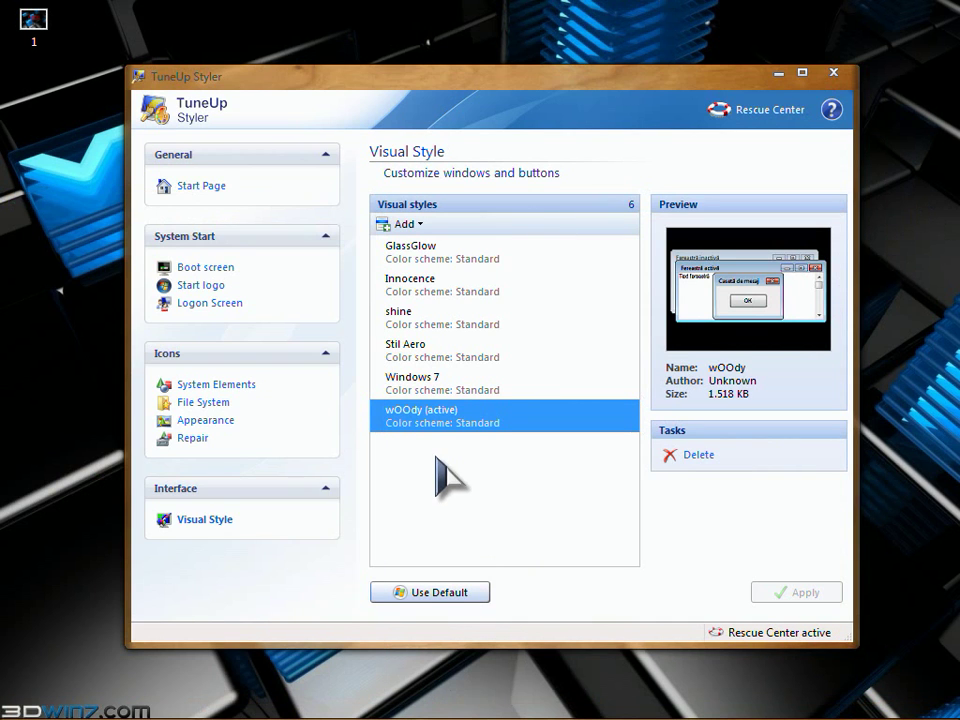
Preview the Windows default boot screen in TuneUp Styler and start creating a new boot screen.
left_click(214, 268)
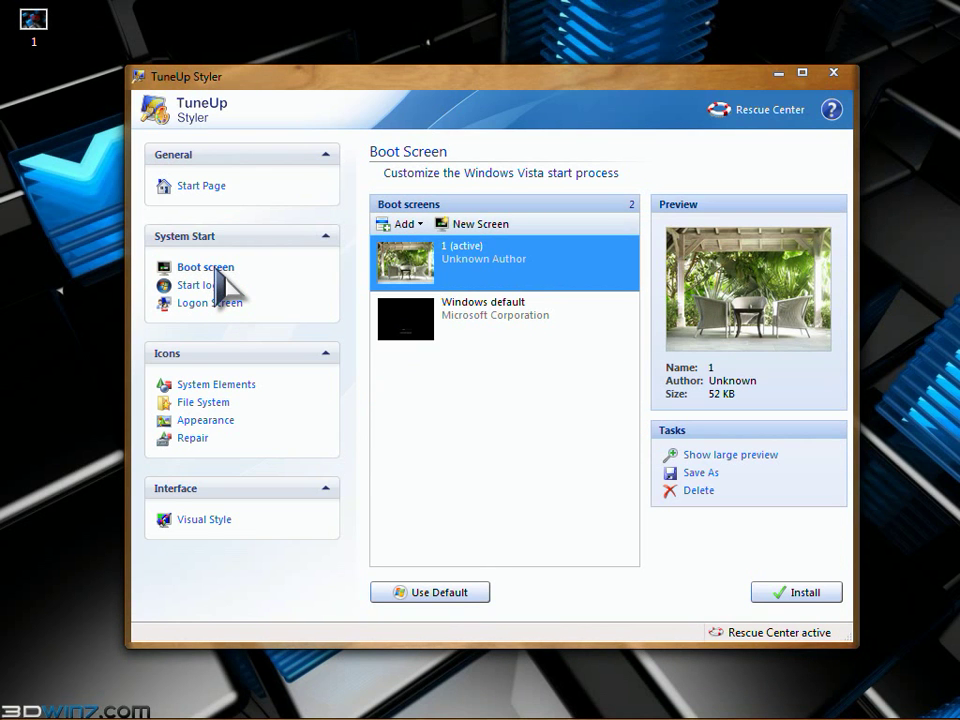
left_click(447, 320)
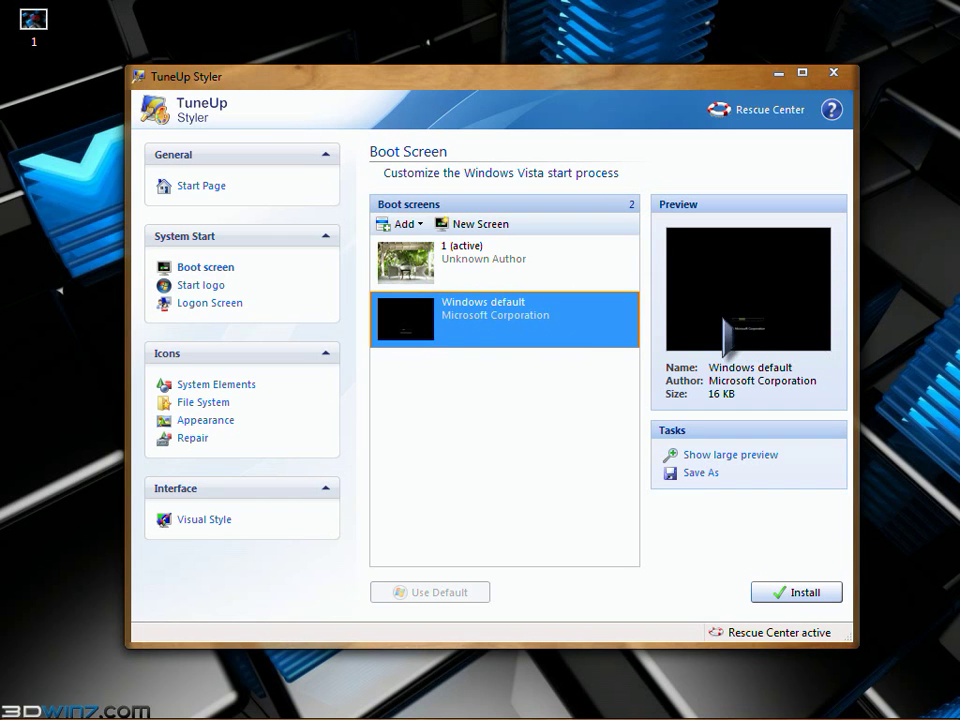
left_click(460, 232)
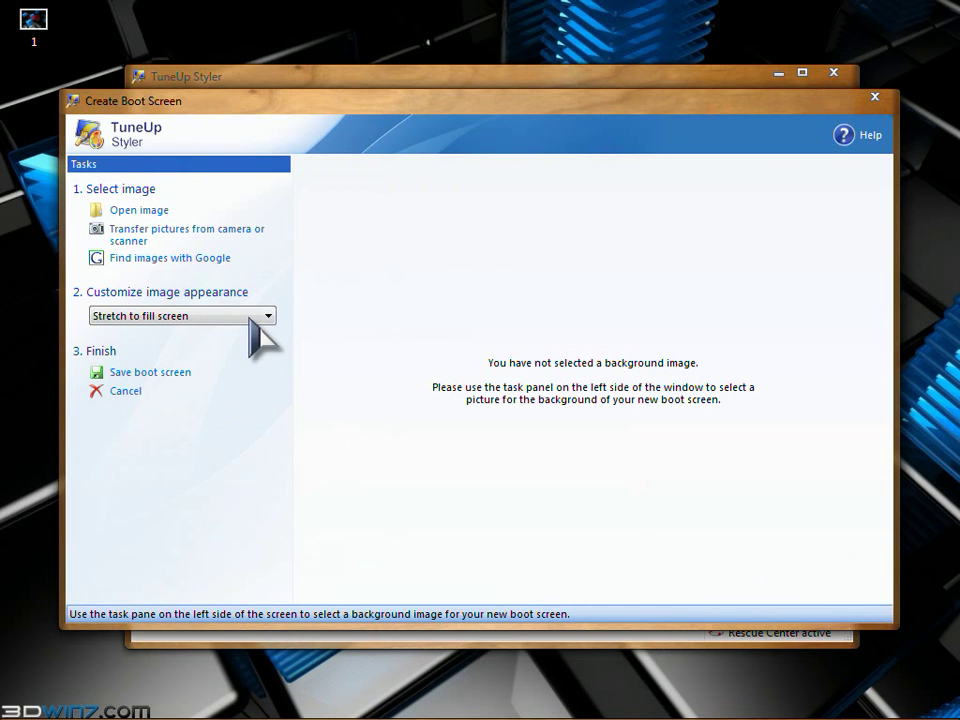
Browse for a boot screen background image in the Wall > 3D Wallpapers folder on Disc local (D:).
left_click(161, 213)
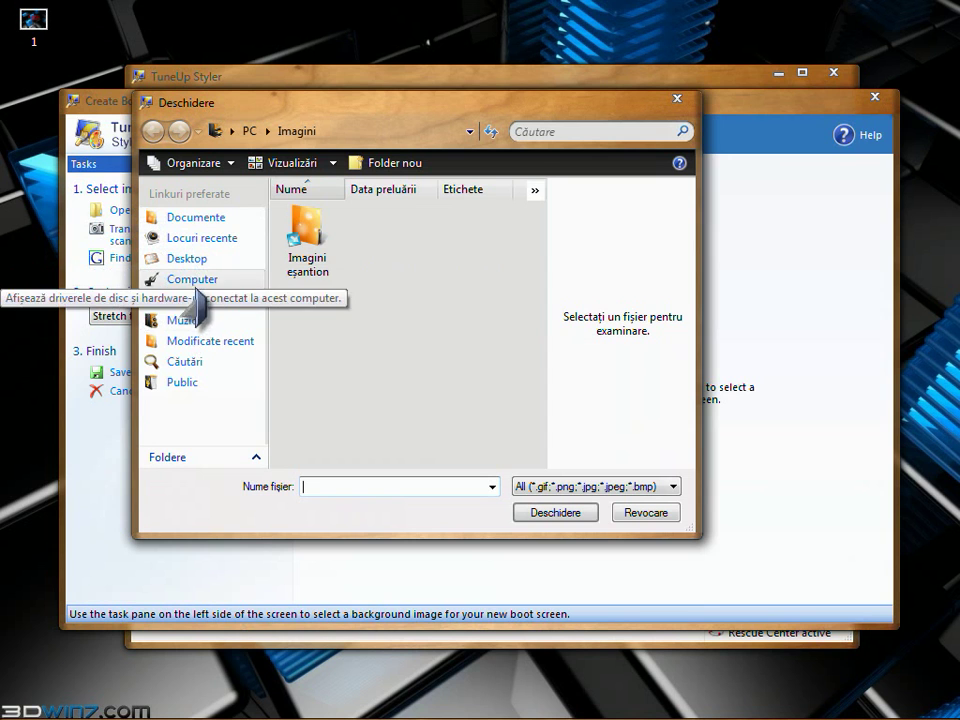
left_click(190, 279)
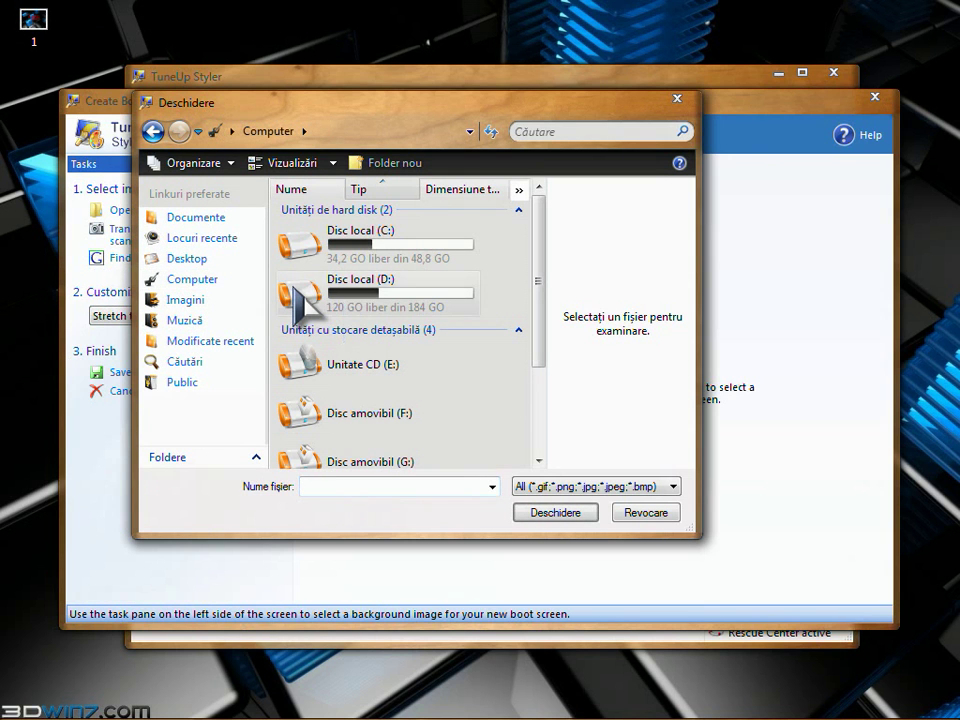
double_click(296, 292)
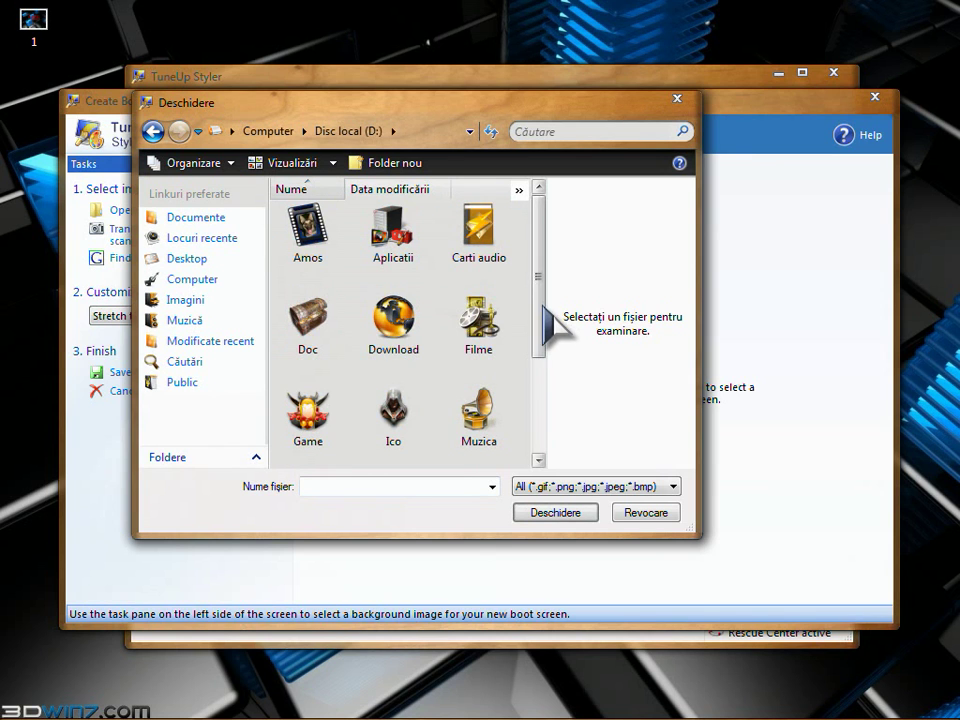
left_click_drag(540, 309, 541, 404)
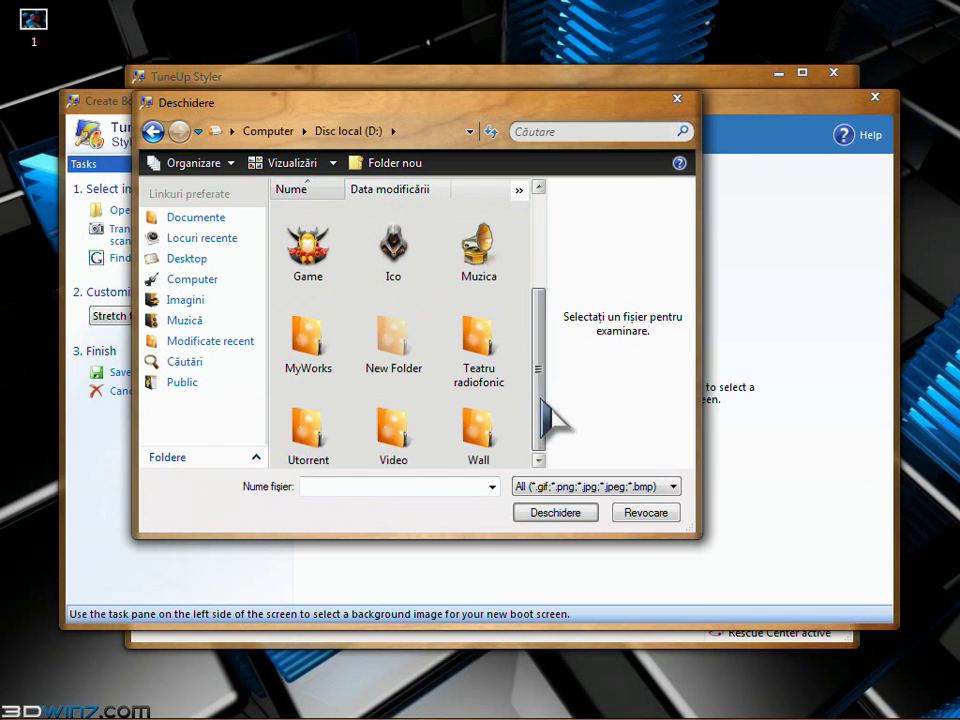
double_click(472, 435)
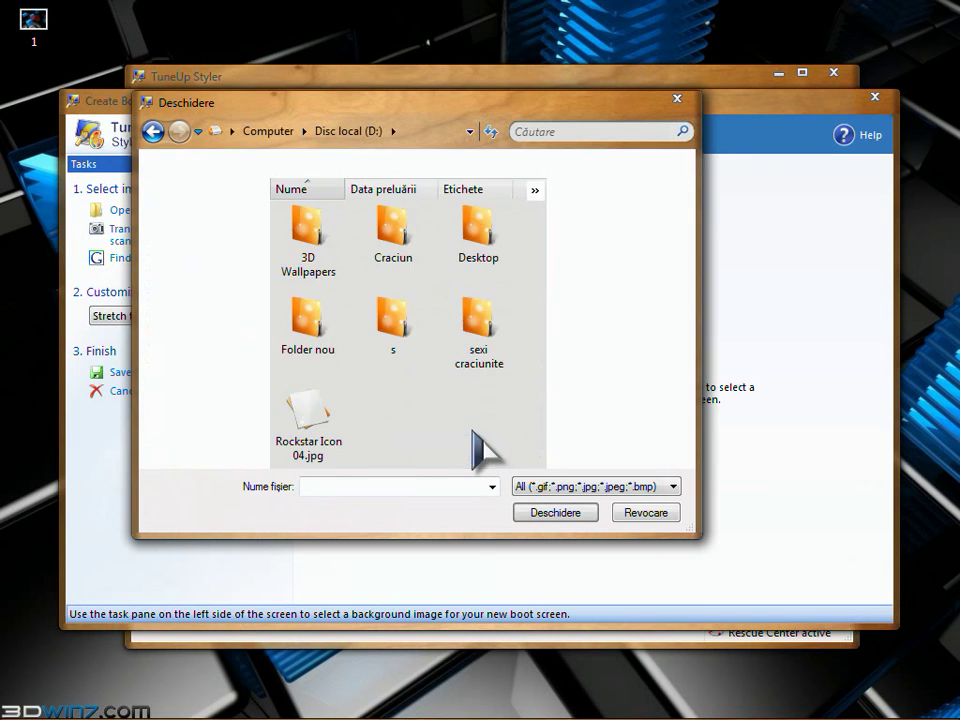
double_click(307, 235)
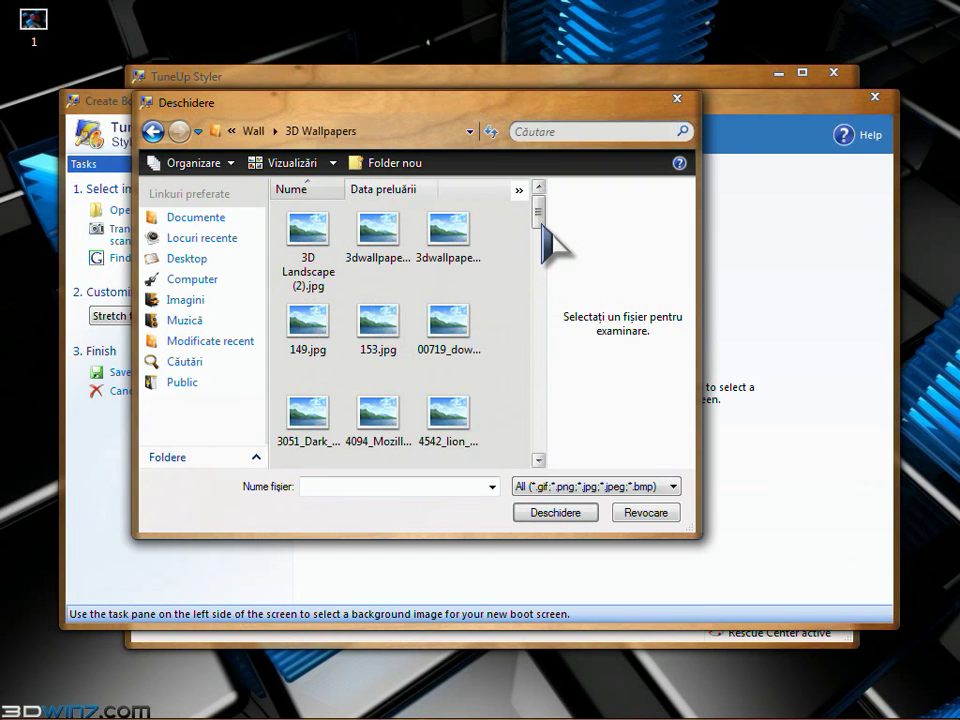
Load 3D Landscape (2).jpg from the 3D Wallpapers folder as the new boot screen's background image.
left_click_drag(541, 224, 541, 235)
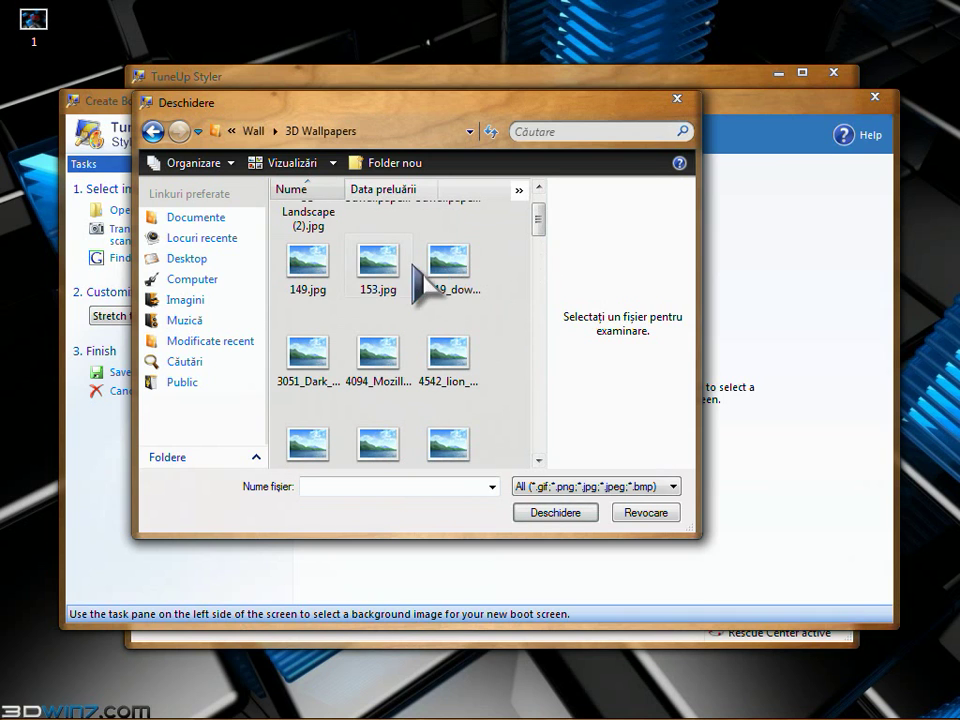
left_click(387, 263)
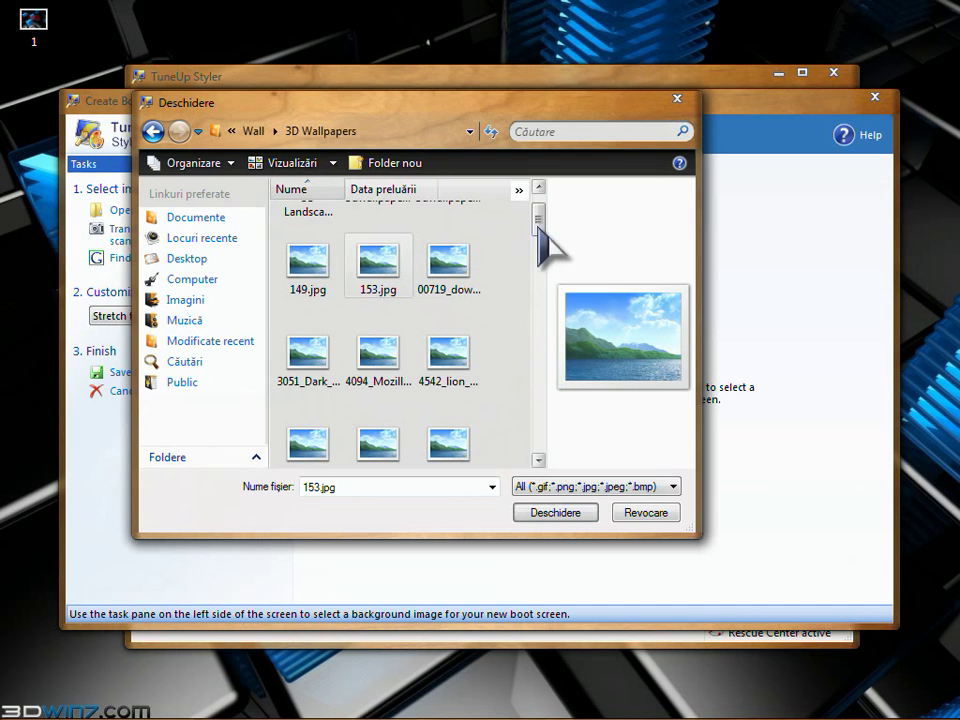
right_click(848, 710)
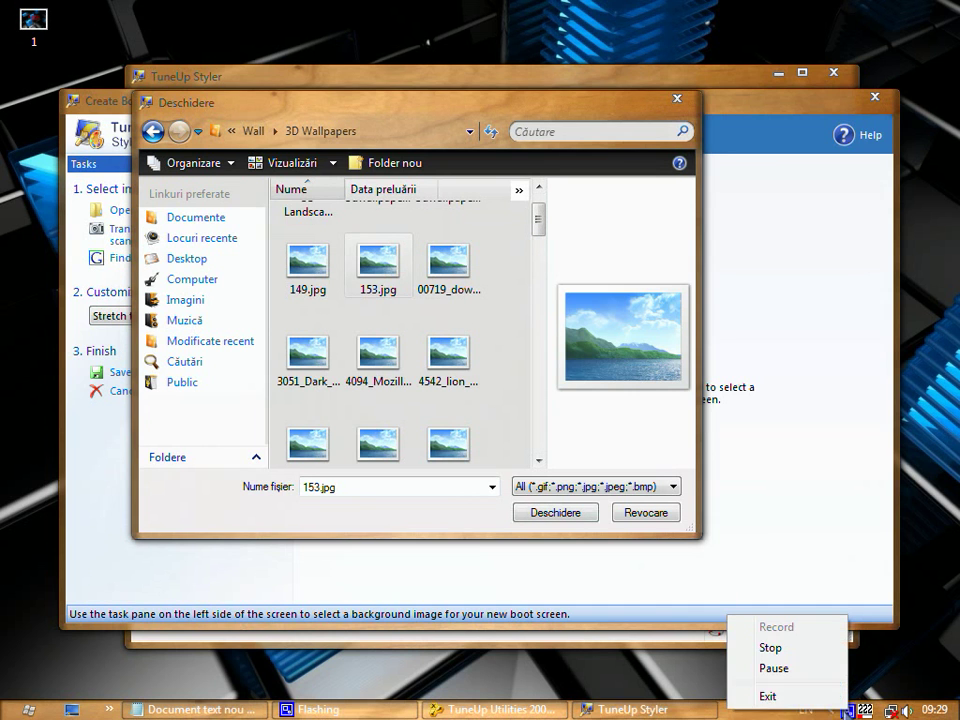
left_click(812, 666)
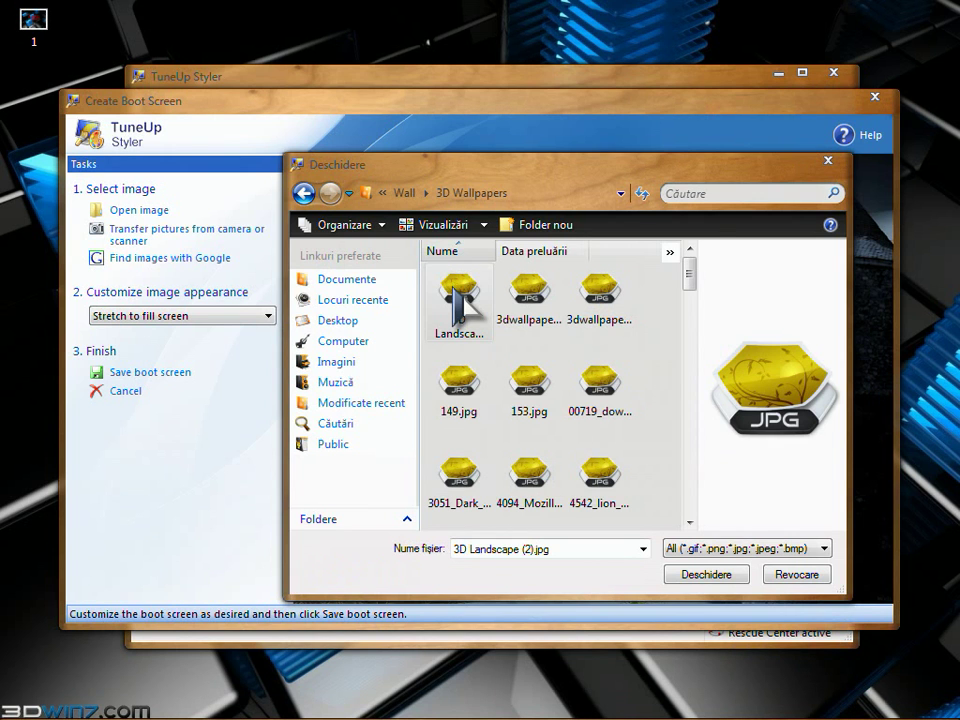
double_click(459, 305)
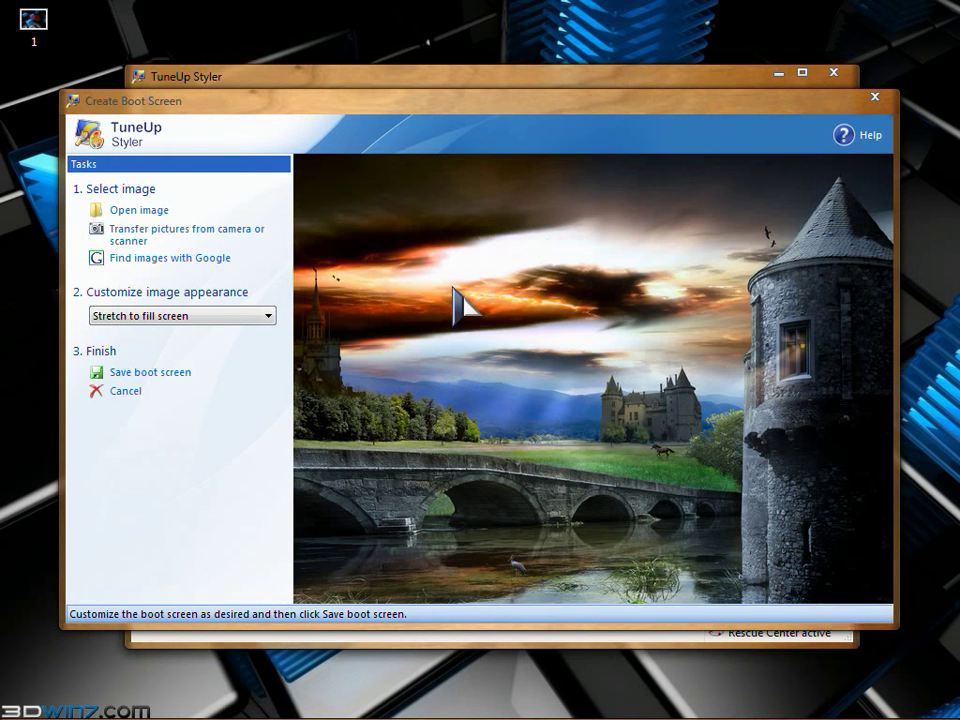
Save the boot screen under the name 22 with the author field cleared, and install it.
left_click(168, 376)
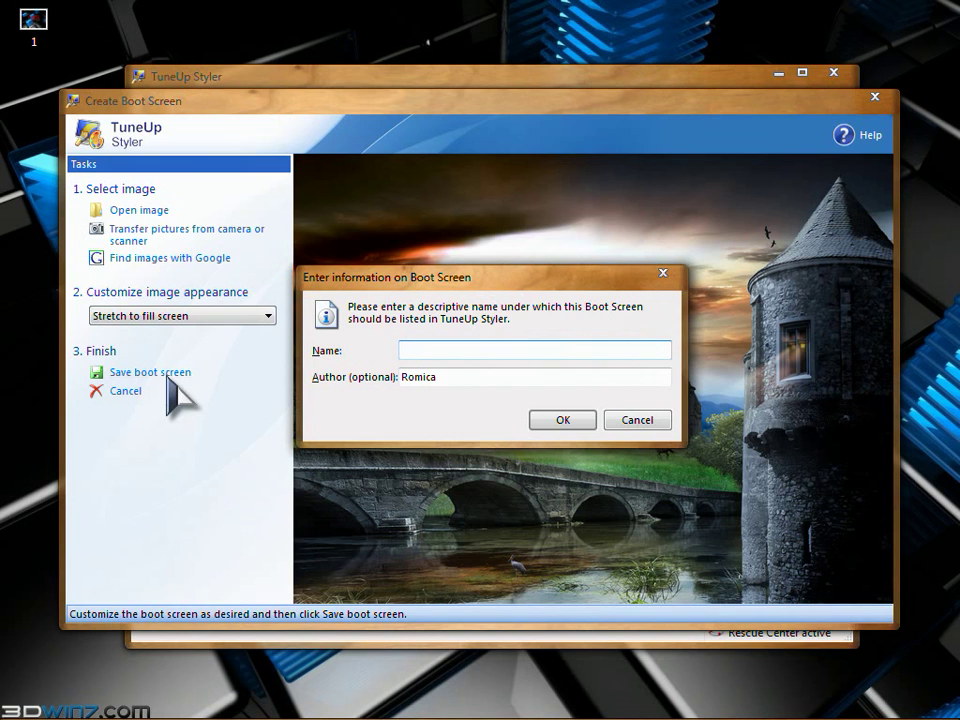
left_click_drag(438, 377, 395, 375)
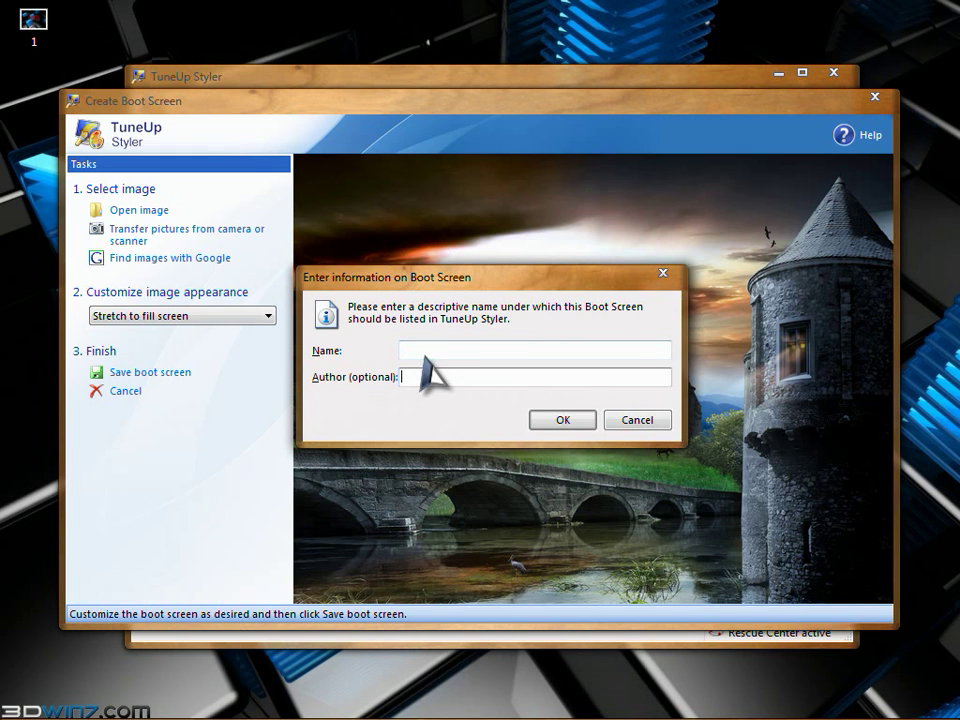
left_click(423, 346)
type("22")
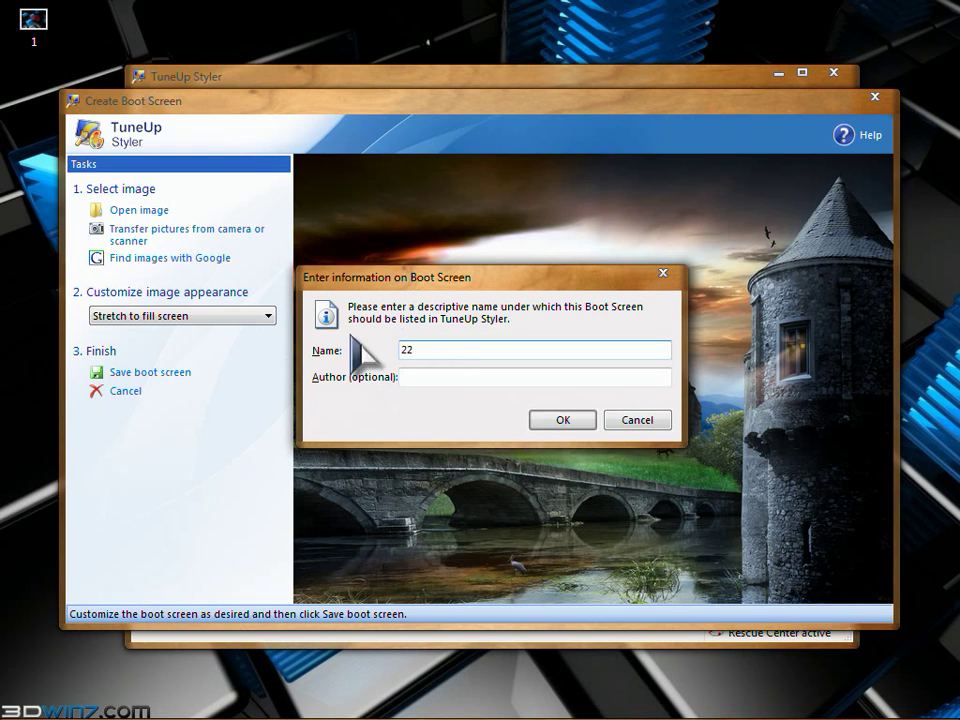
left_click(563, 420)
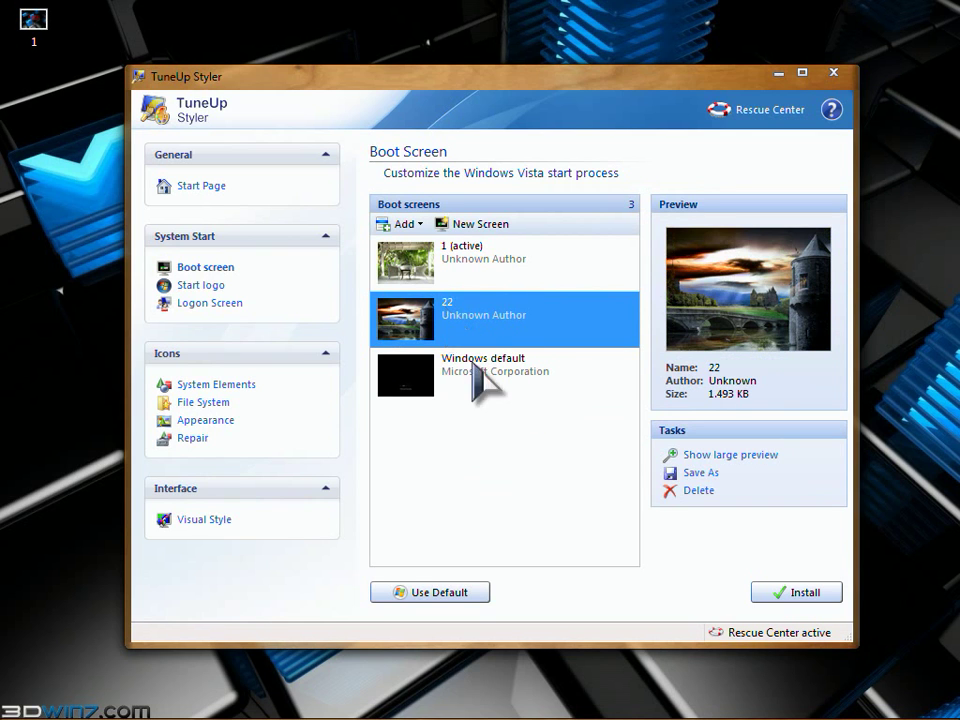
left_click(780, 600)
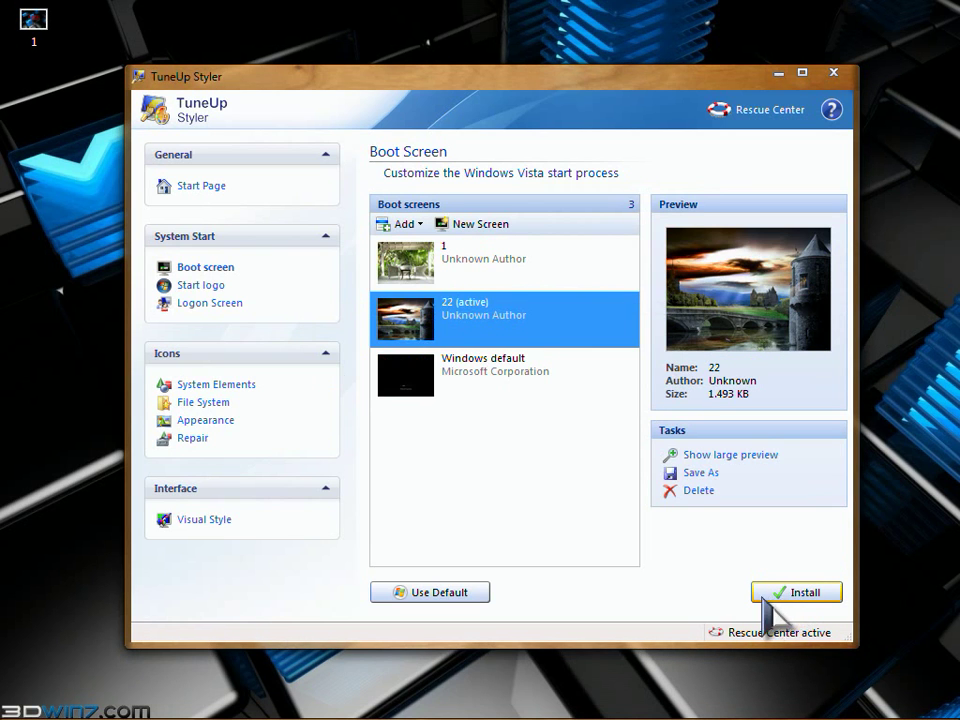
mouse_move(850, 712)
View the available start logos, preview the Windows-Standard logo and reselect logo 3.
left_click(200, 288)
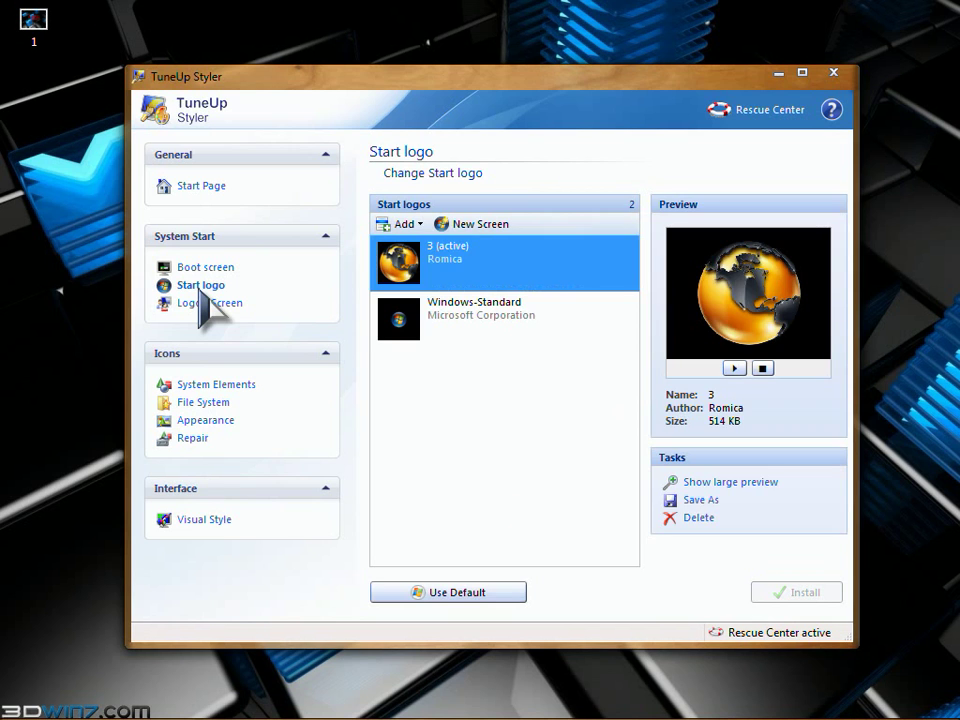
left_click(497, 338)
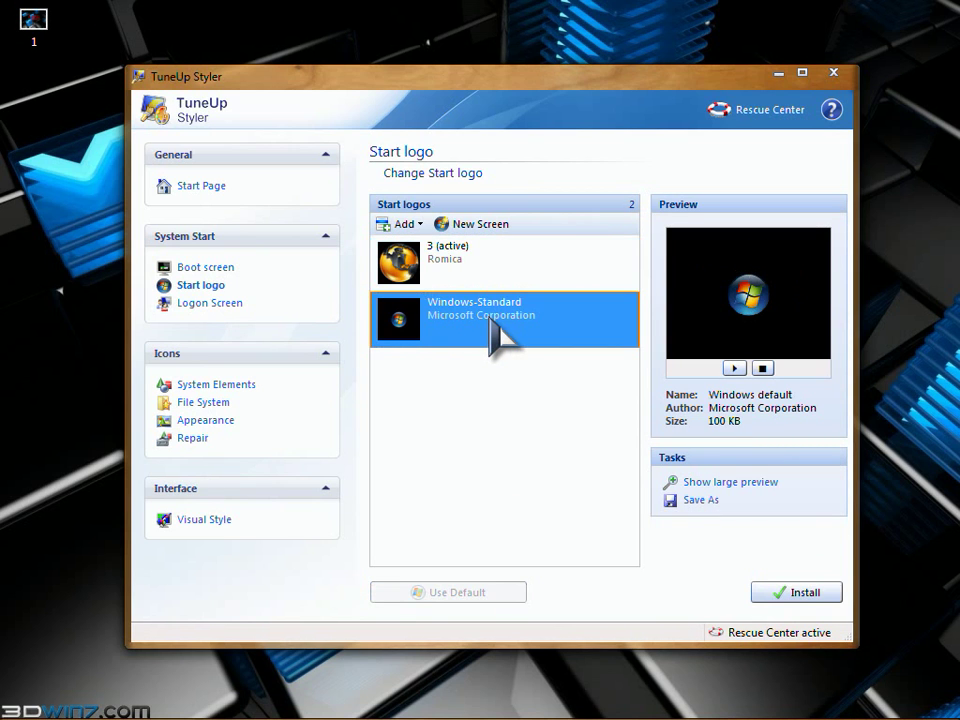
left_click(470, 265)
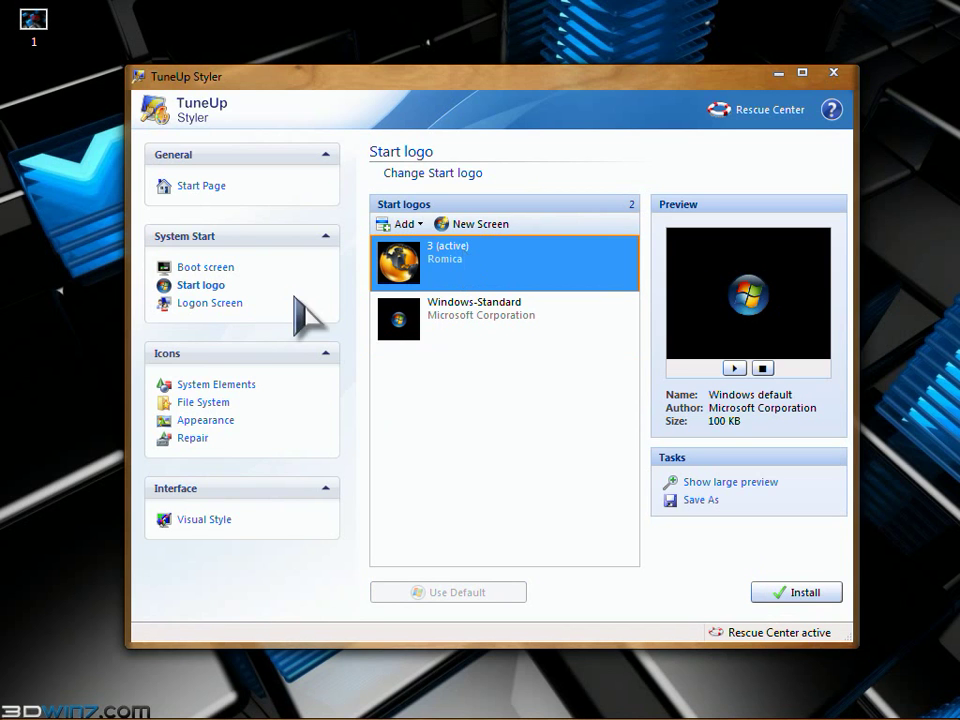
Start creating a new logon screen and open the search for a background image on the local drives.
left_click(218, 305)
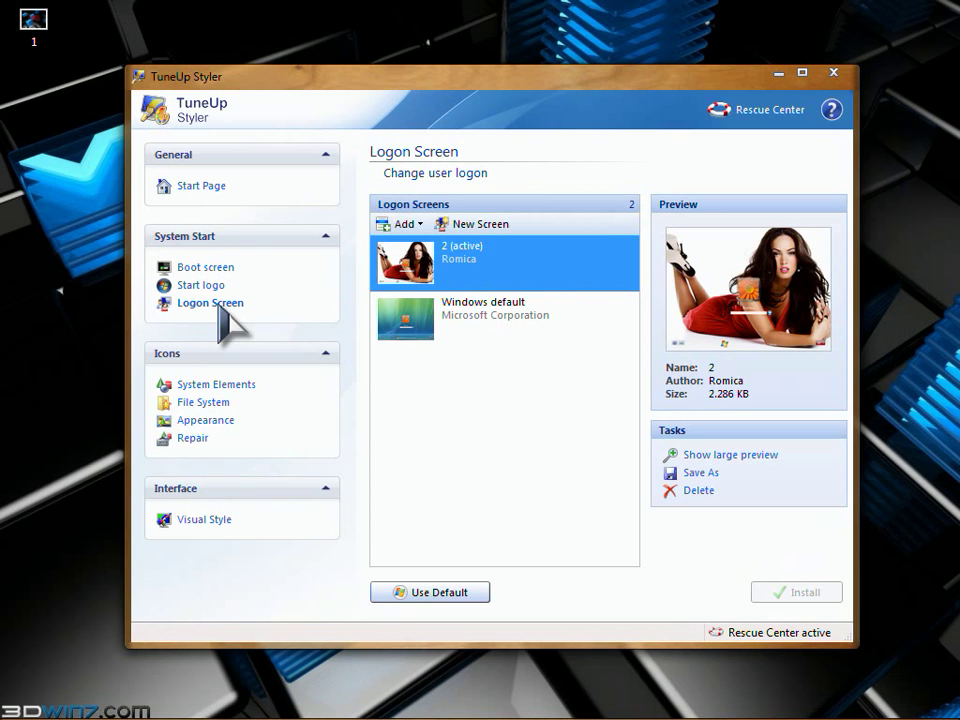
left_click(468, 226)
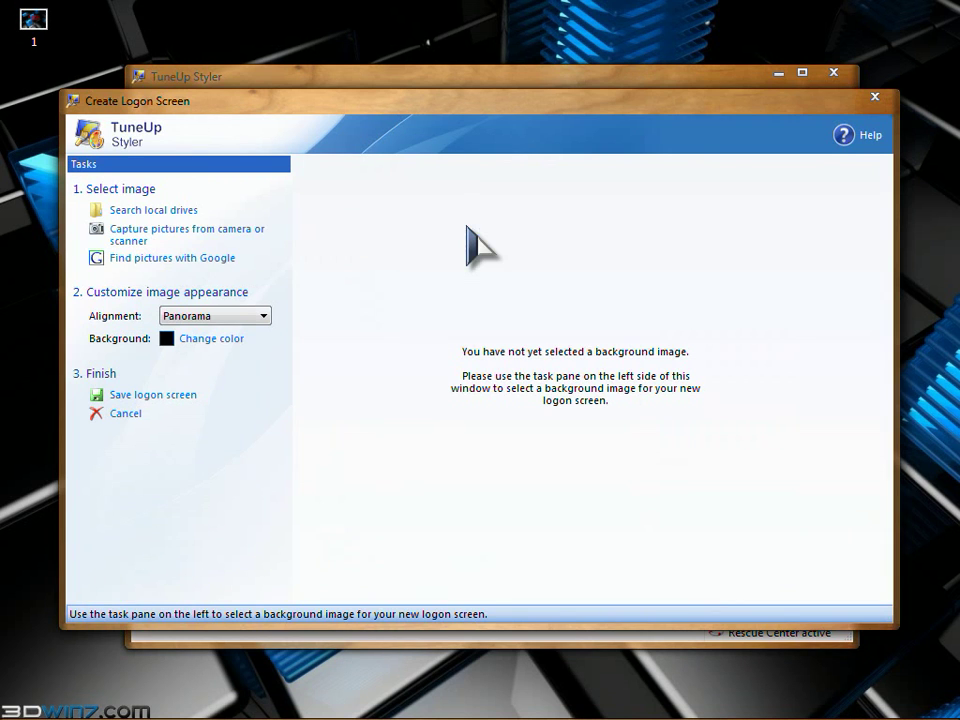
left_click(155, 210)
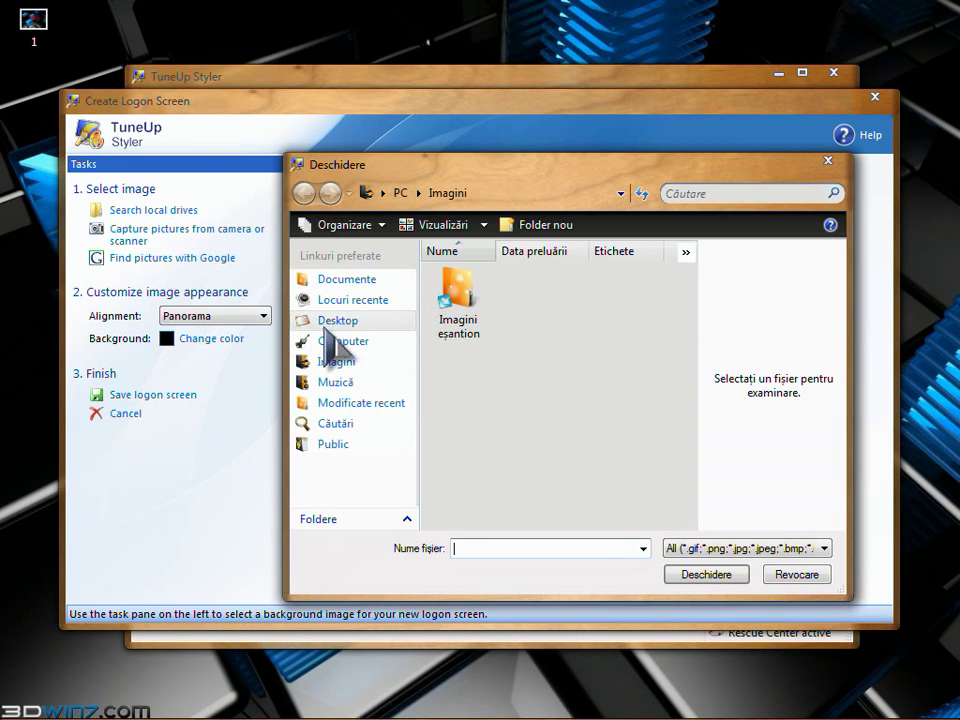
Load the first 3dwallpape... image from Wall > 3D Wallpapers on Disc local (D:) as the logon screen background.
left_click(346, 342)
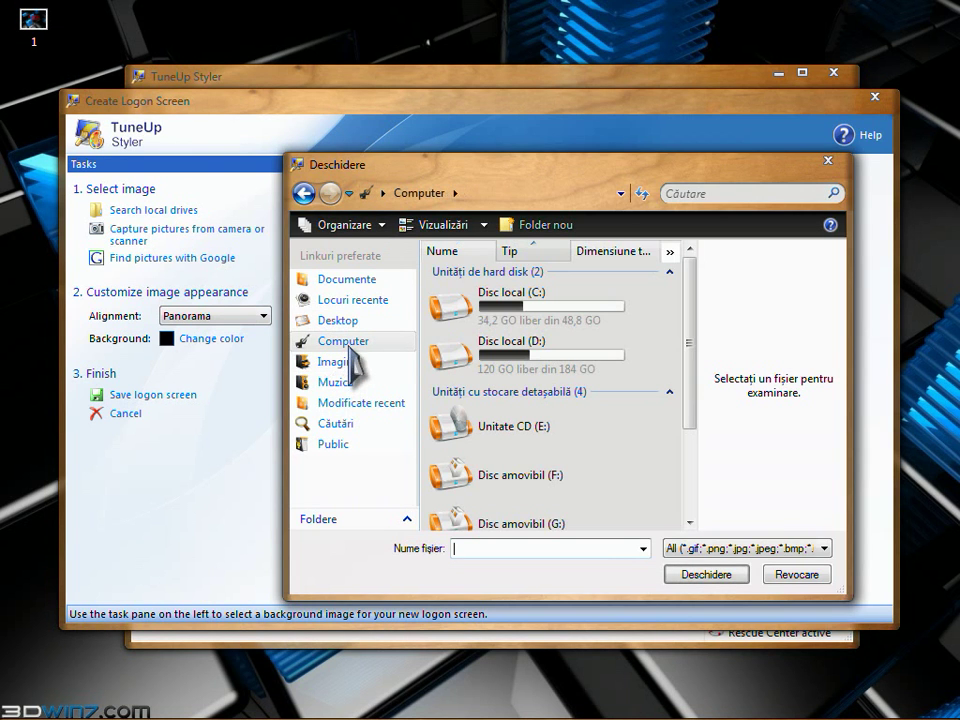
double_click(476, 366)
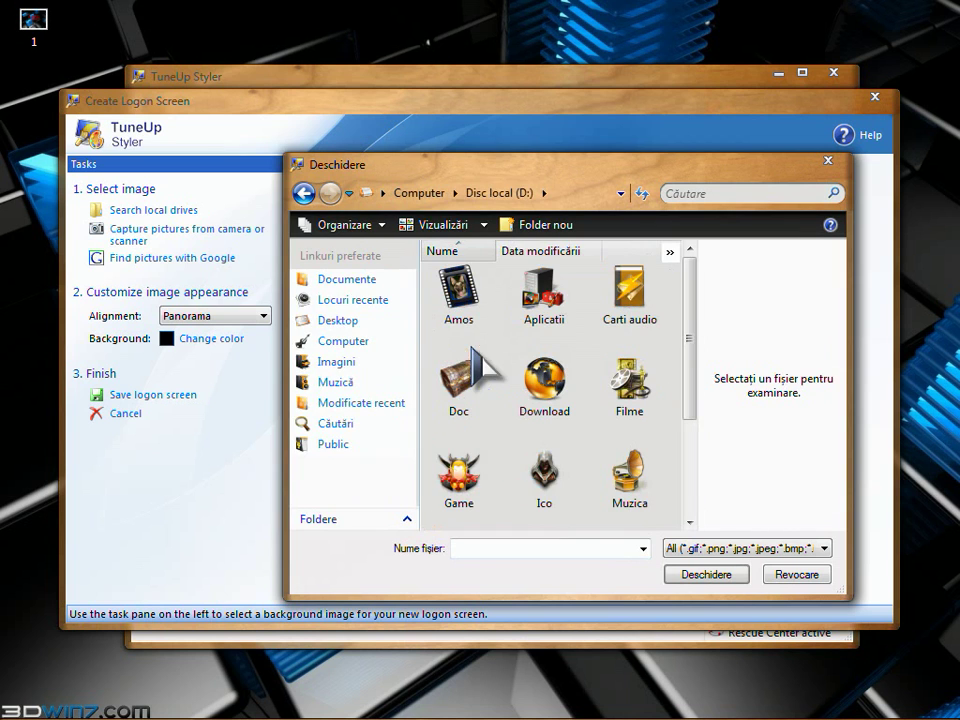
left_click_drag(690, 390, 690, 497)
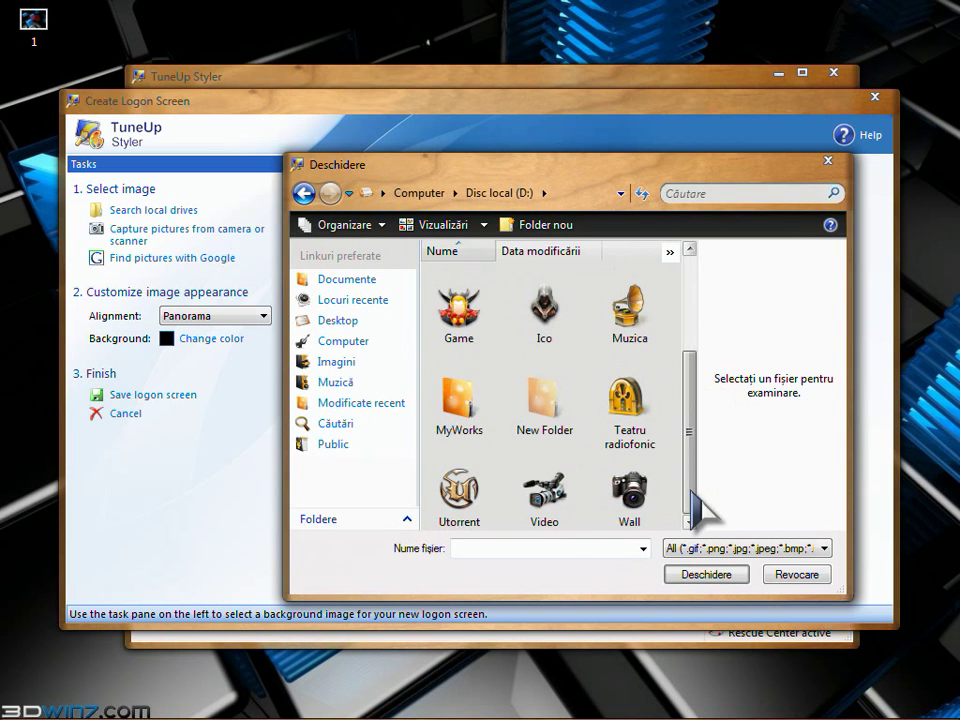
double_click(630, 500)
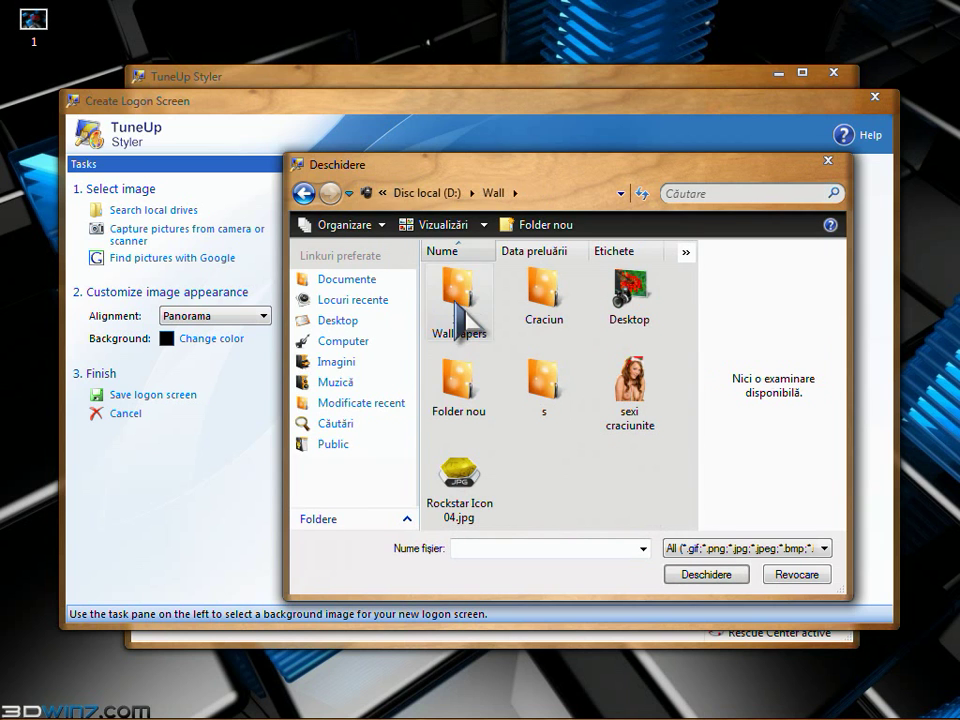
double_click(461, 318)
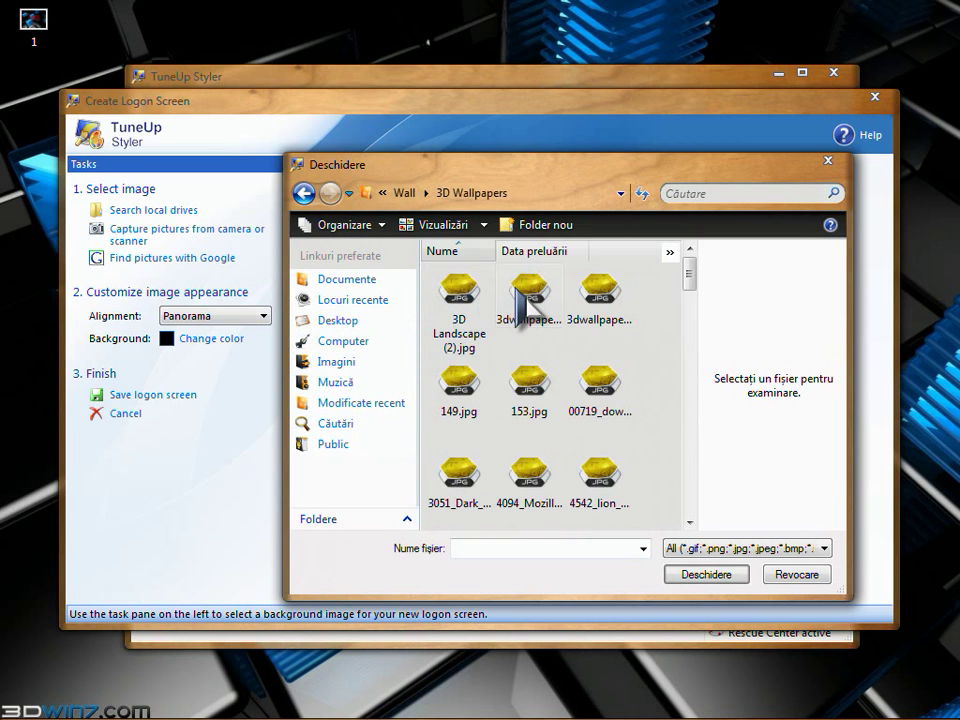
left_click(526, 298)
double_click(528, 298)
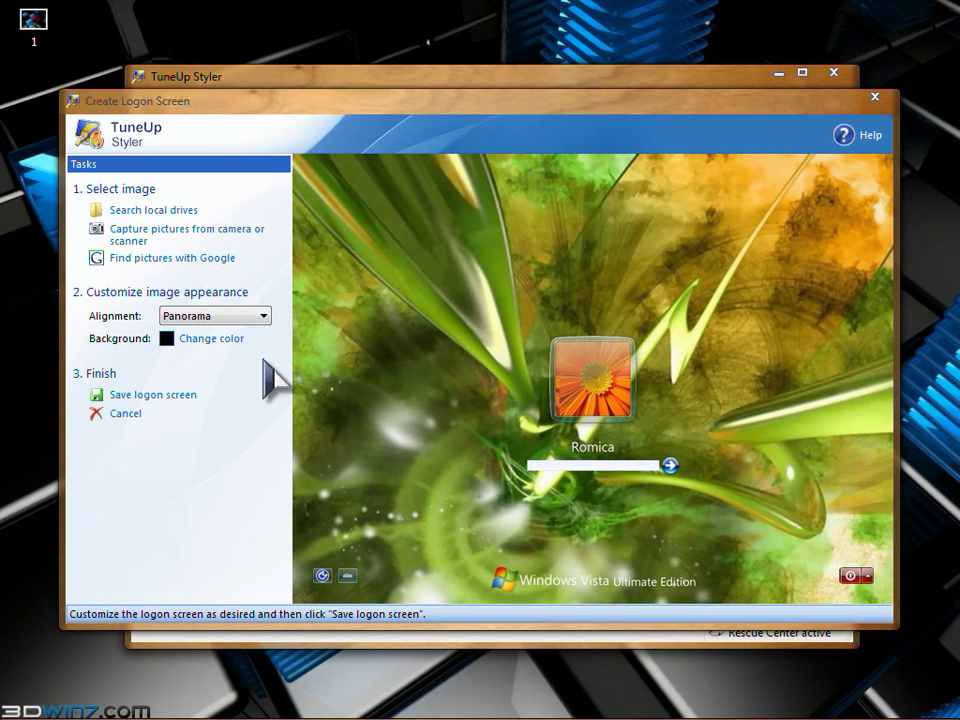
Save the new logon screen under the name 44 with no author, and install it.
left_click(145, 395)
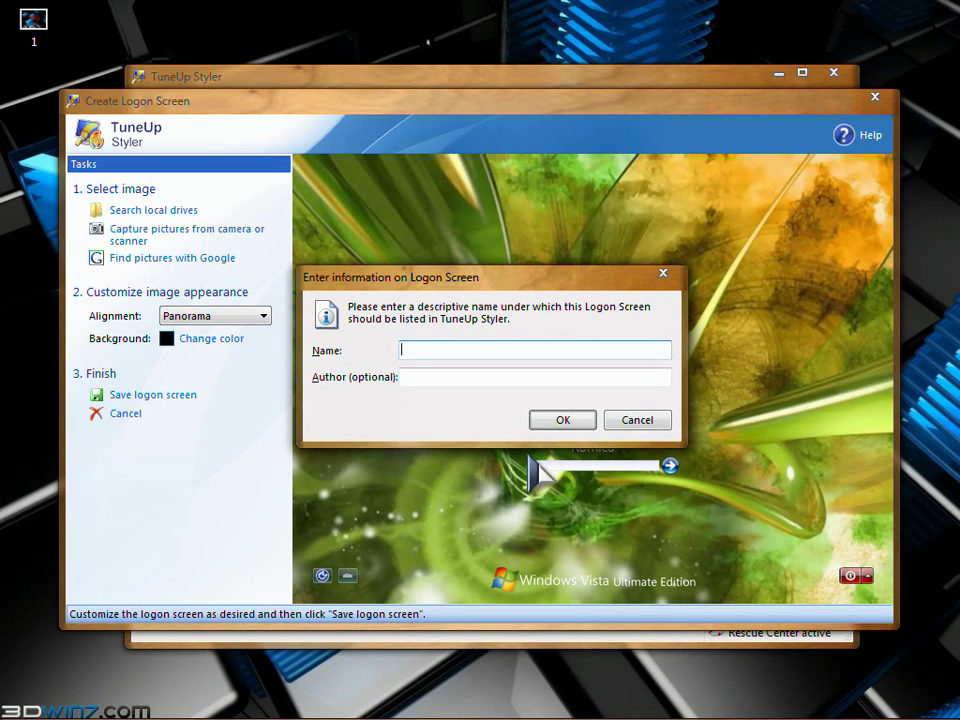
type("44")
left_click(560, 420)
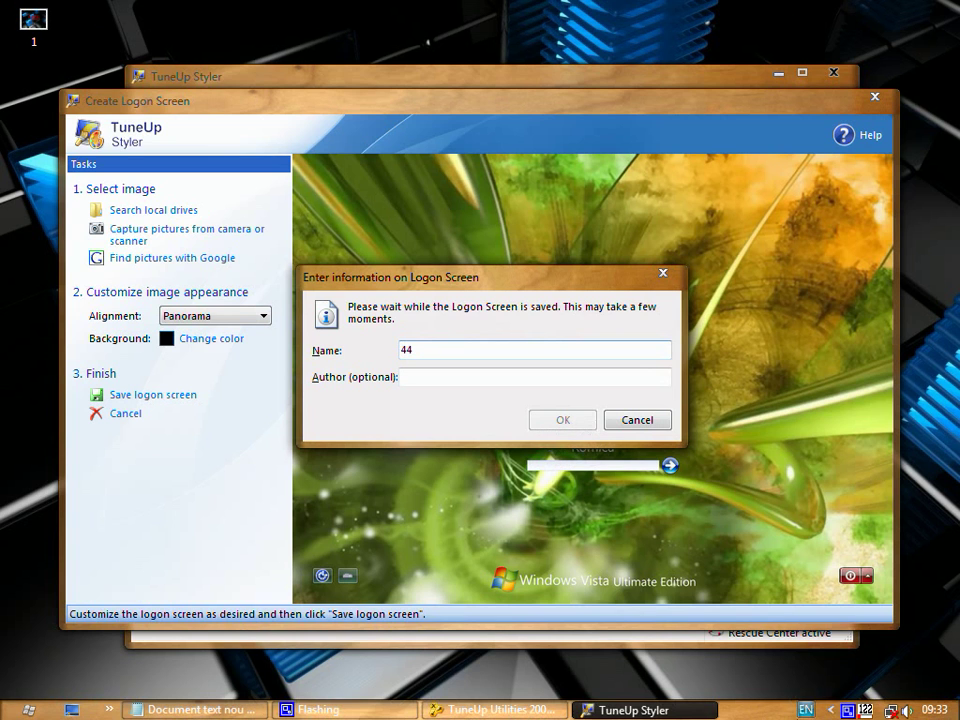
right_click(848, 710)
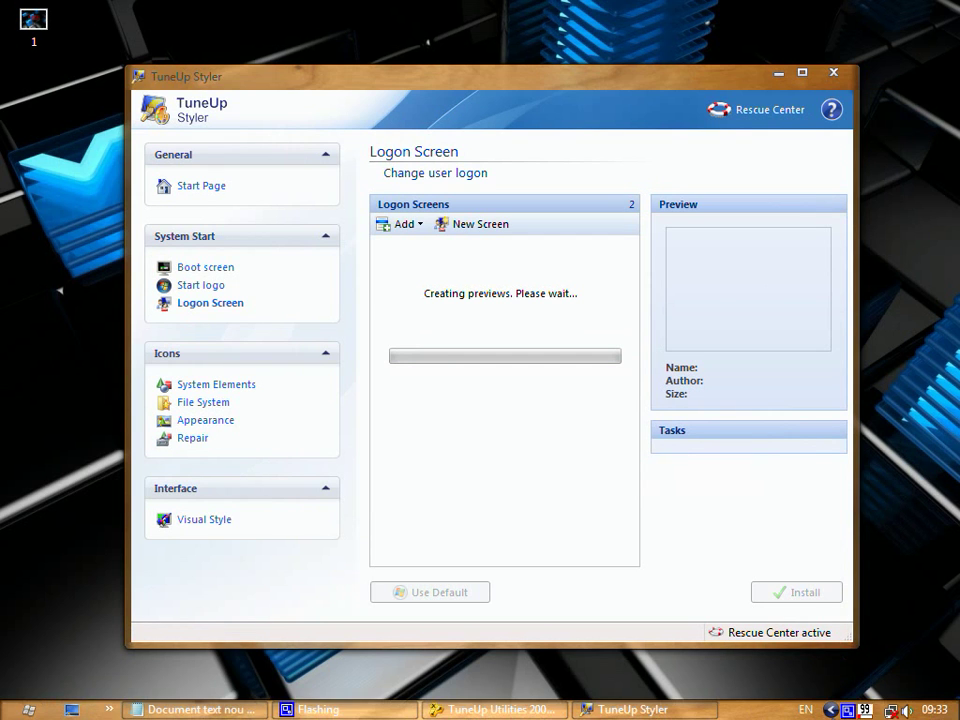
right_click(848, 710)
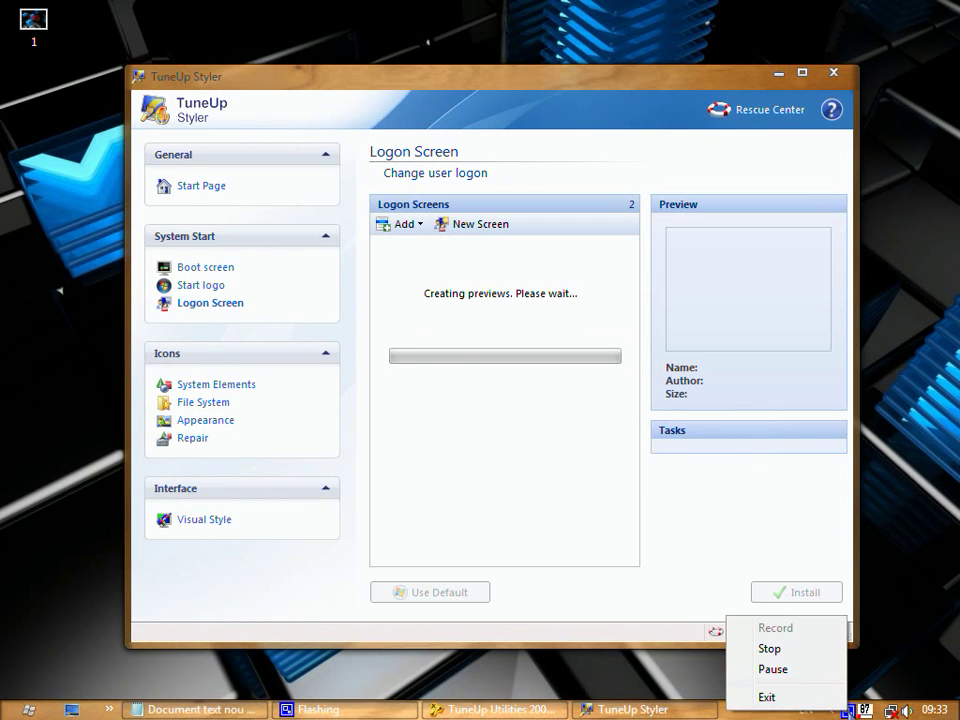
left_click(830, 669)
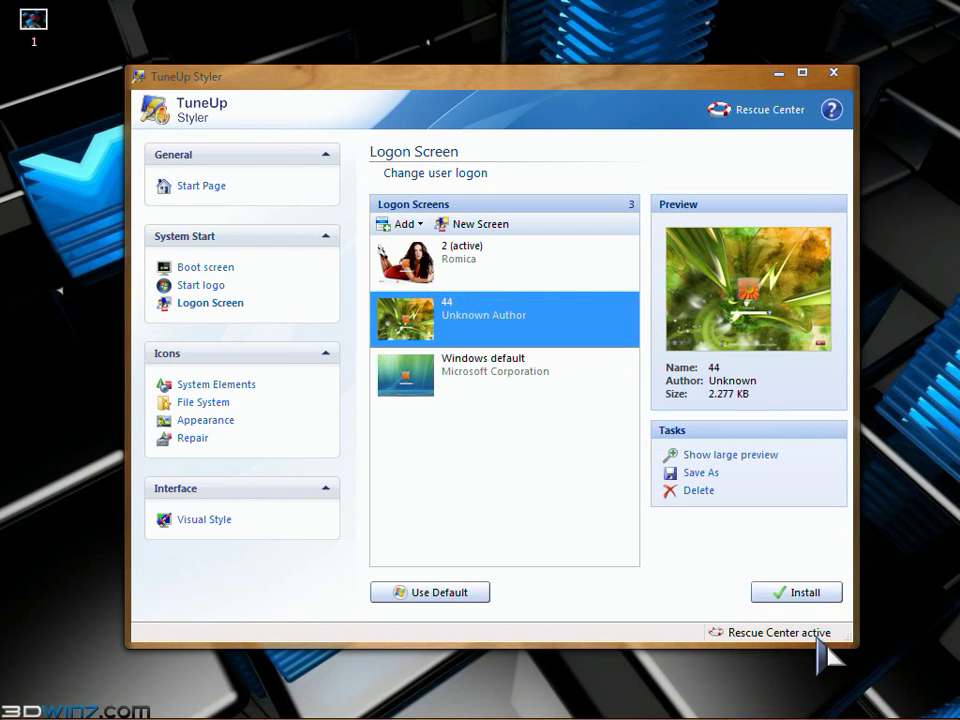
left_click(783, 595)
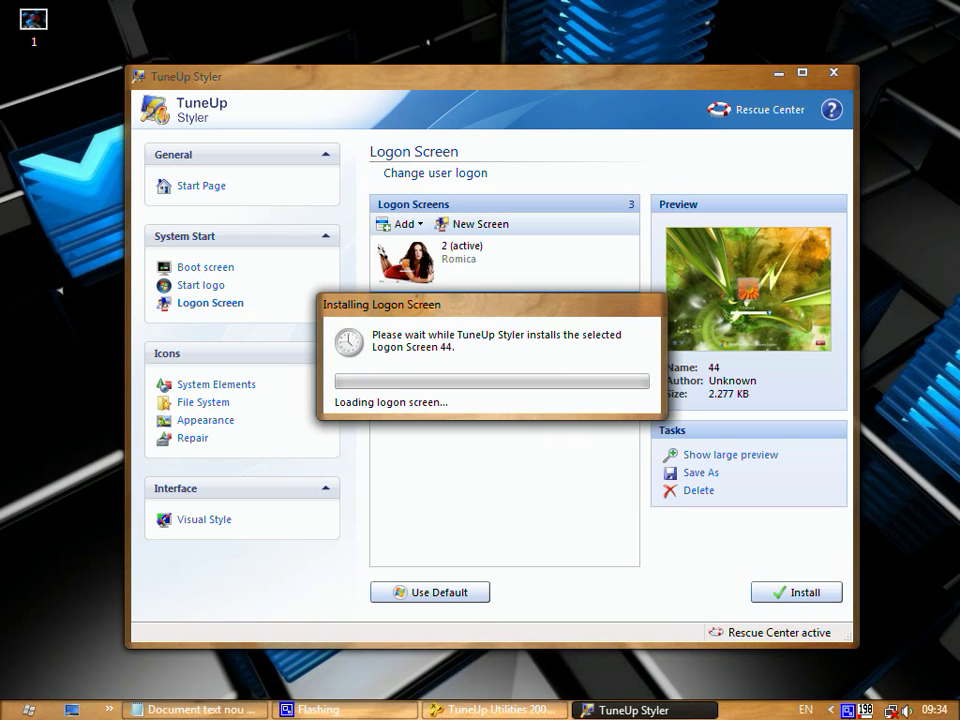
right_click(846, 708)
left_click(835, 672)
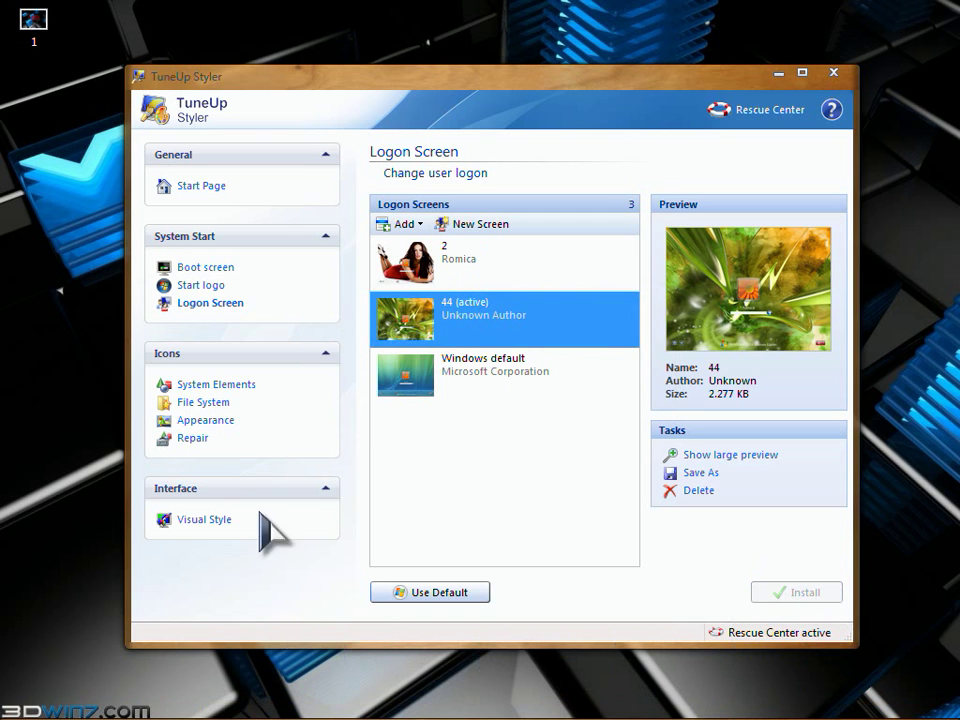
Review the system element icons in the Desktop, Start menu, Explorer and File Types categories.
left_click(216, 385)
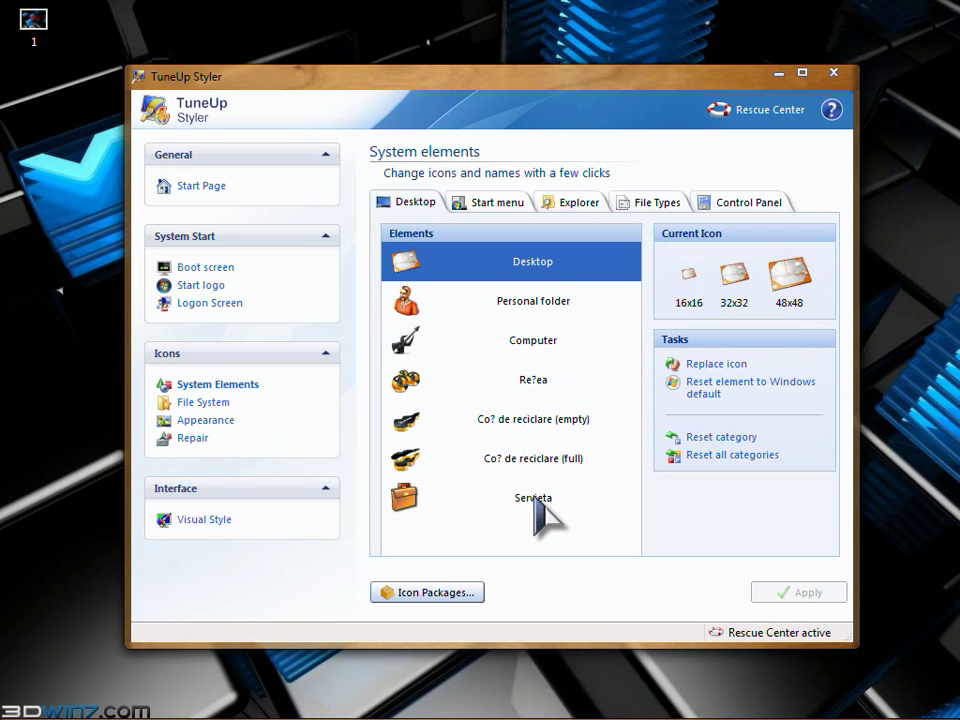
left_click(508, 200)
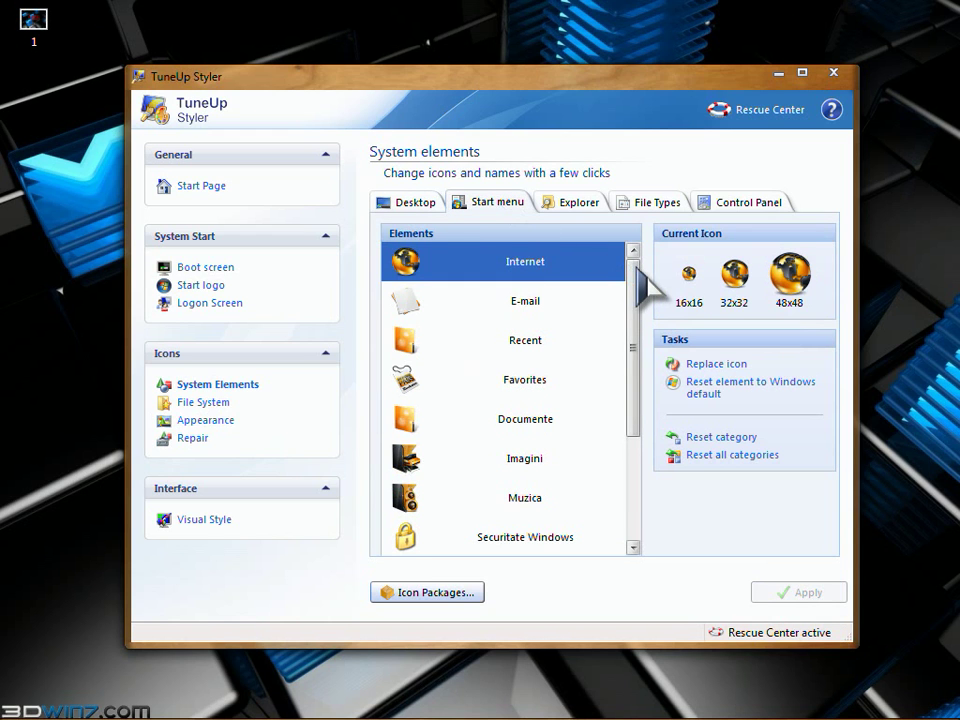
left_click_drag(637, 267, 645, 388)
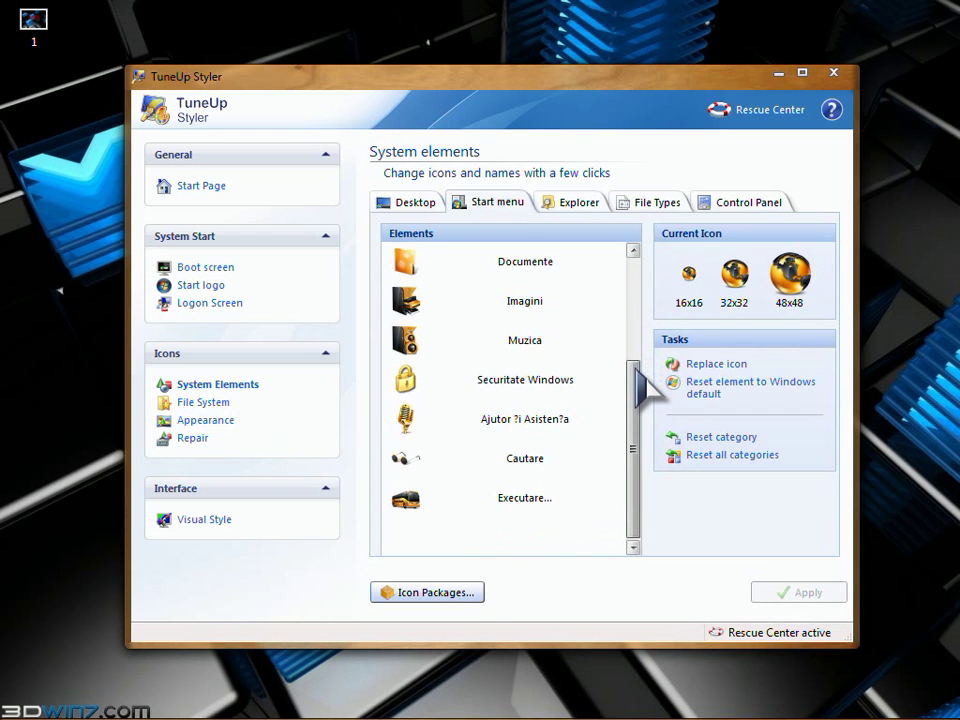
left_click(543, 421)
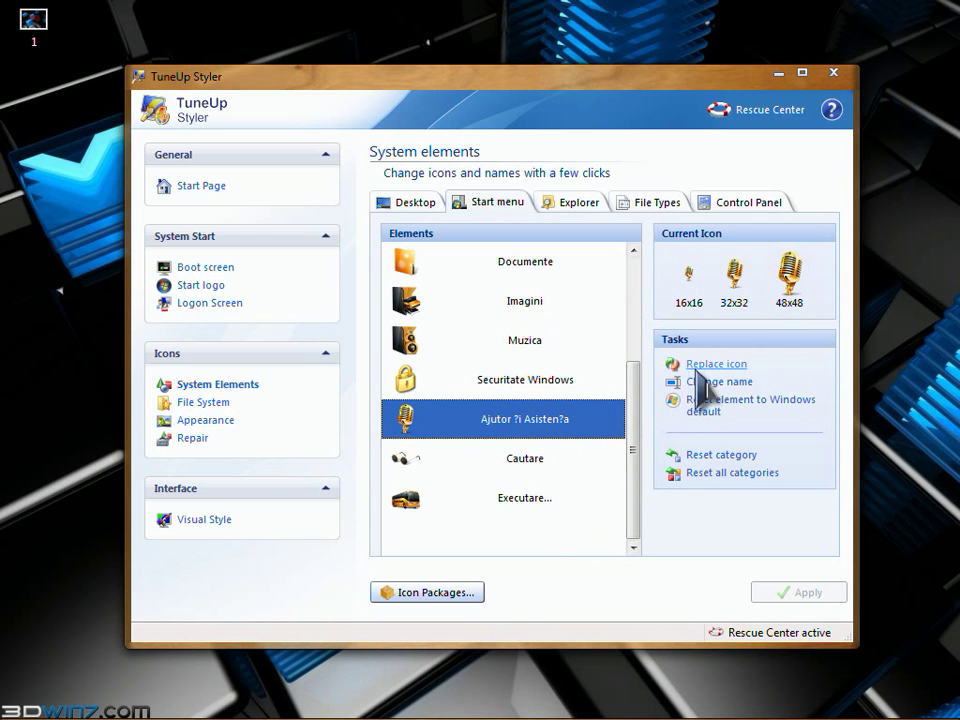
left_click(582, 204)
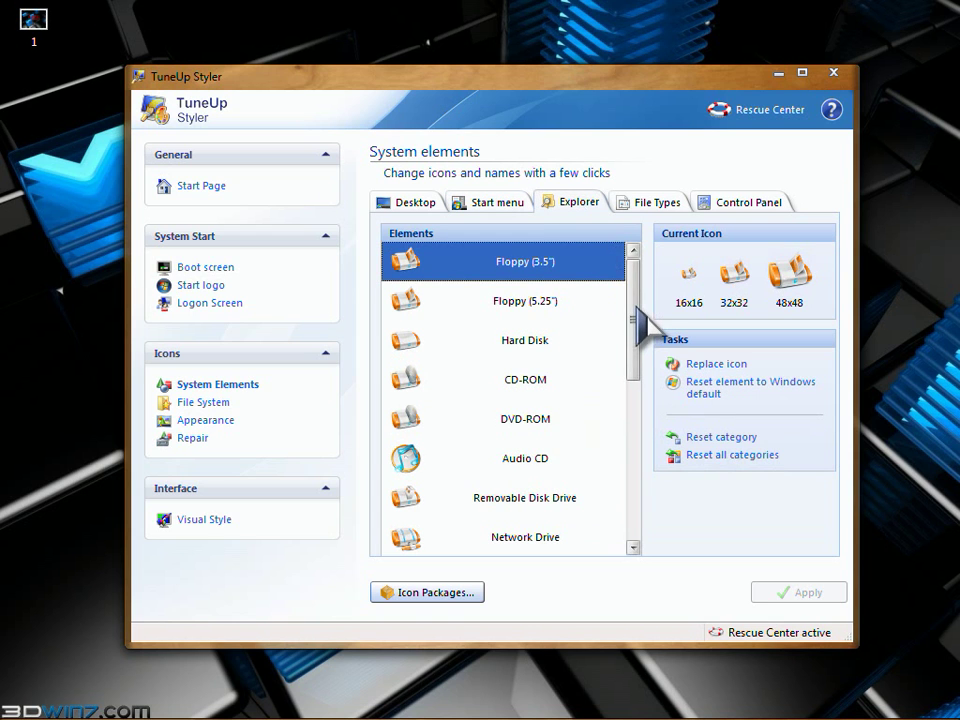
mouse_move(636, 318)
left_mouse_down()
mouse_move(637, 470)
mouse_move(635, 300)
left_mouse_up()
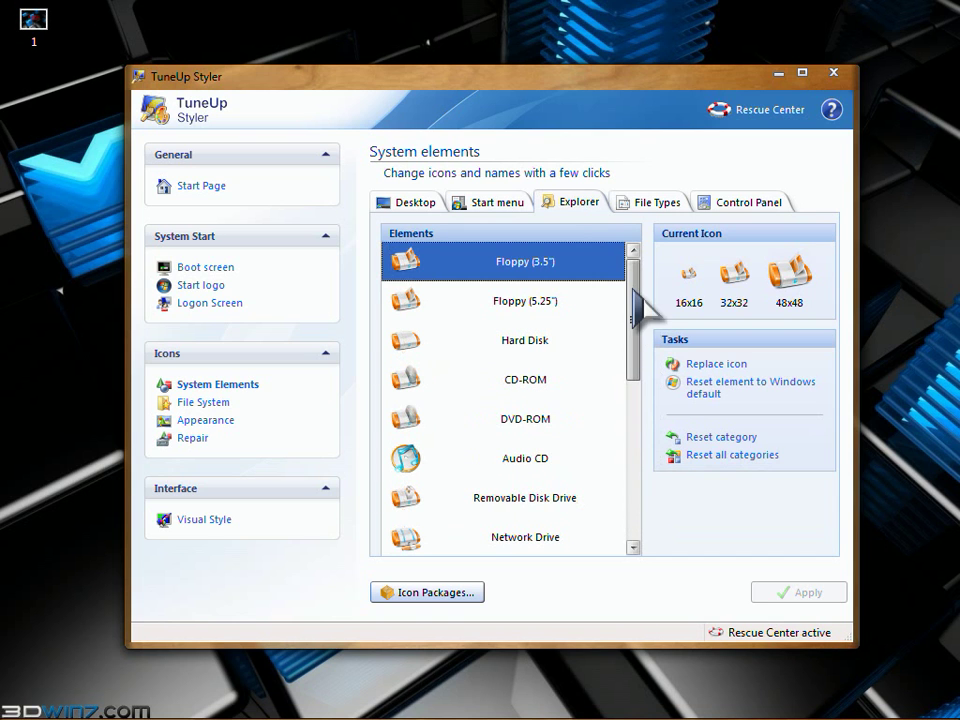
left_click(637, 206)
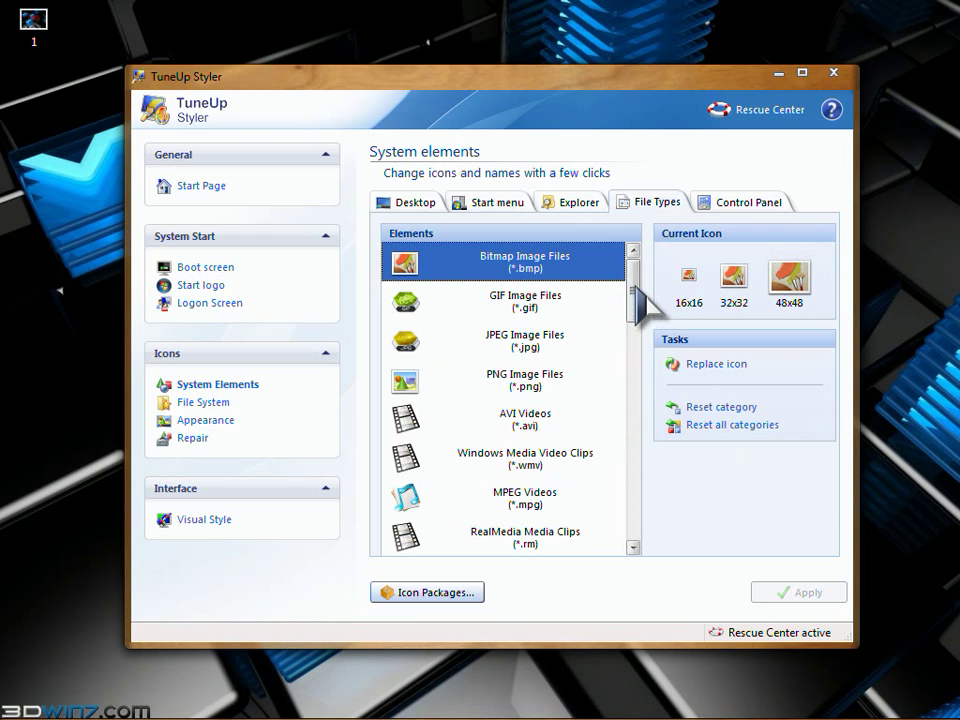
scroll(637, 290, "down", 1)
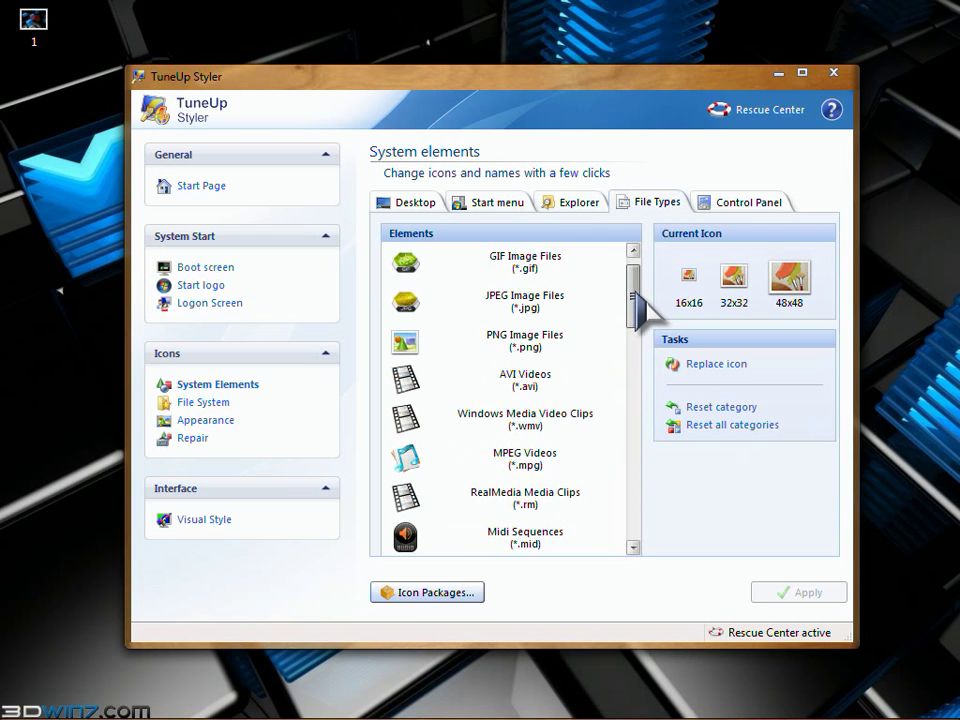
left_click_drag(640, 300, 643, 362)
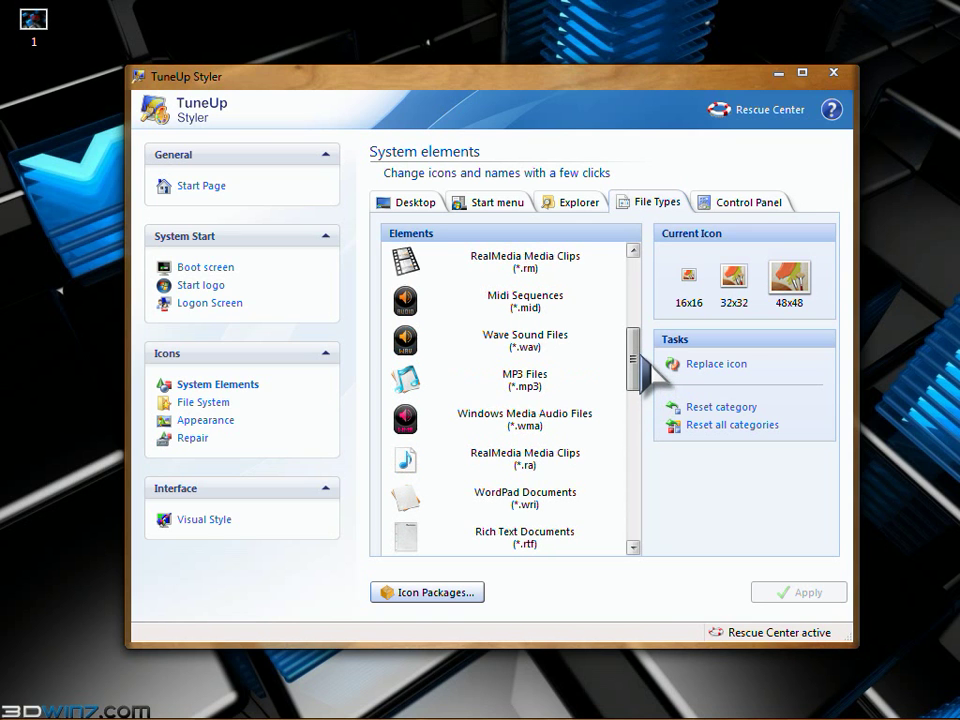
right_click(848, 711)
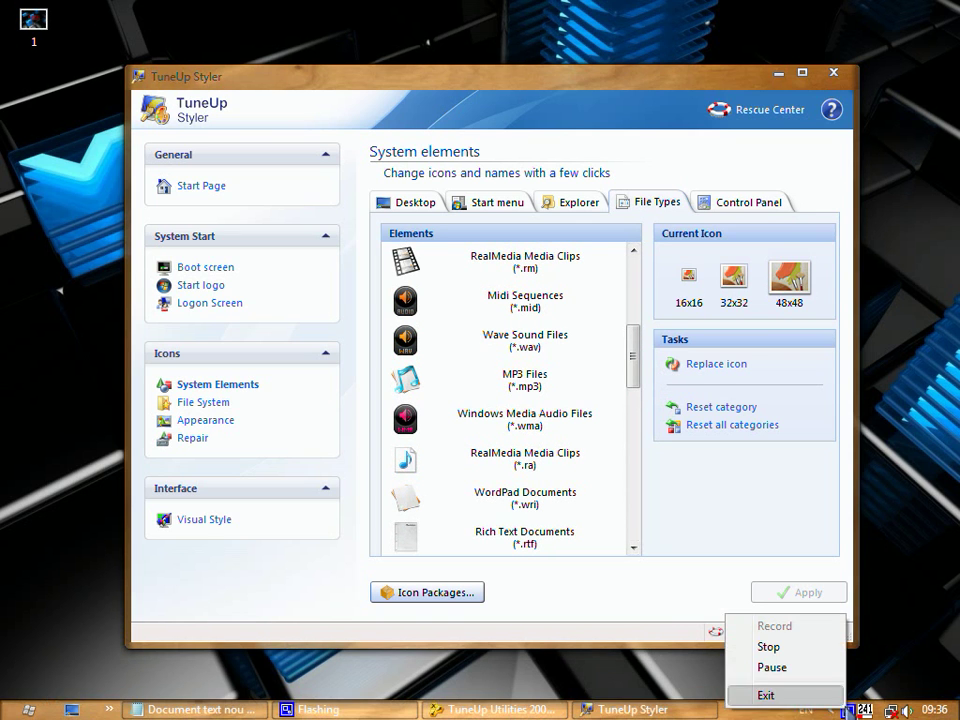
left_click(790, 667)
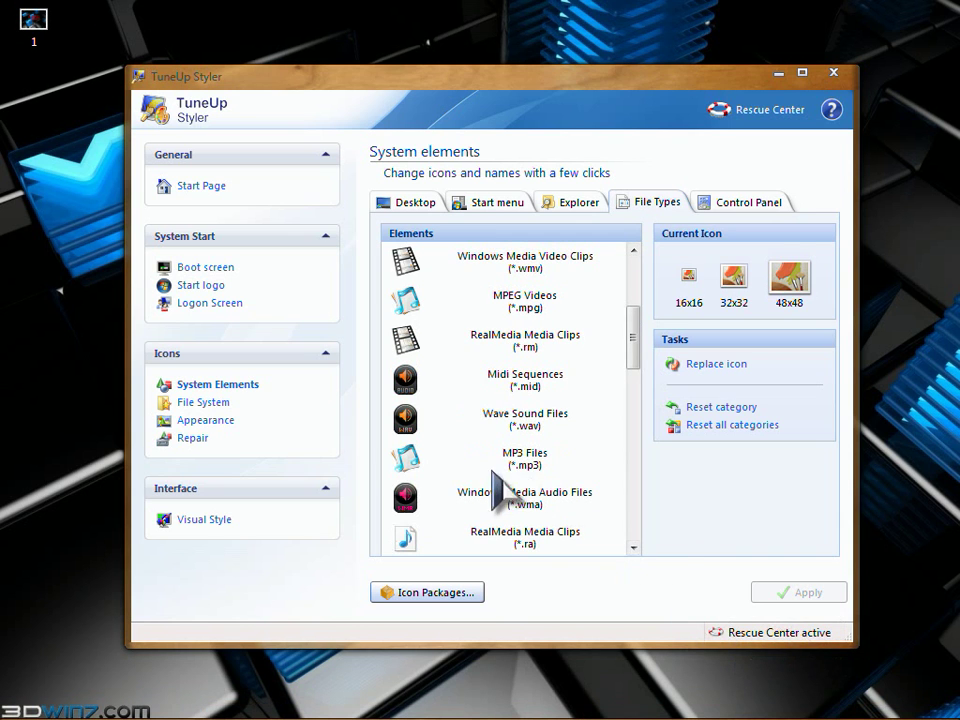
Start replacing the MP3 Files icon and browse to the Ico\D folder on Disc local (D:).
left_click(527, 460)
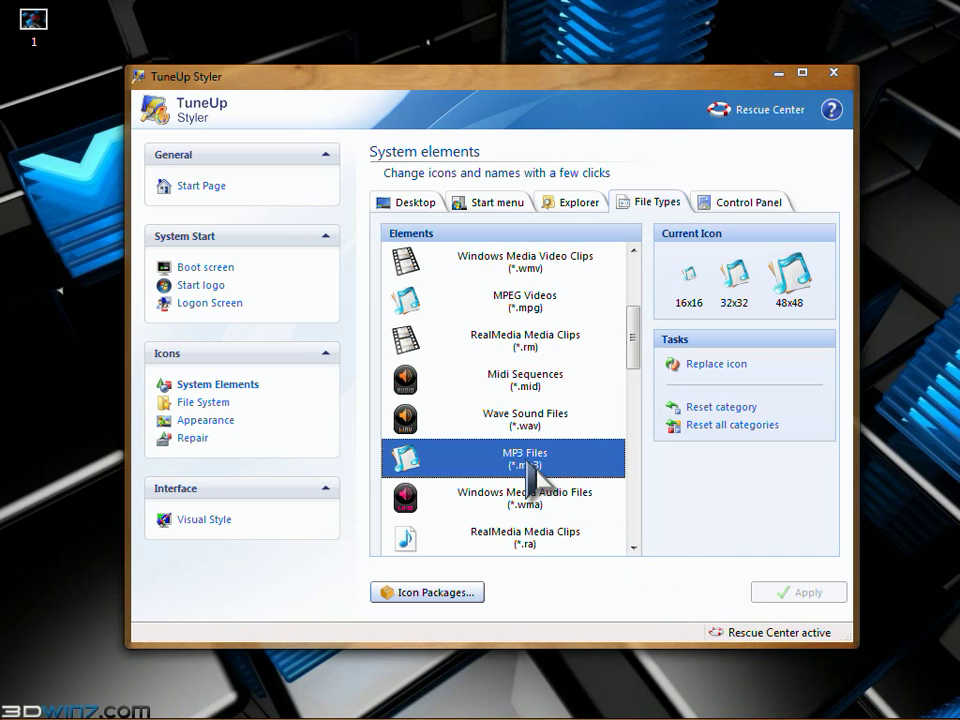
left_click(700, 364)
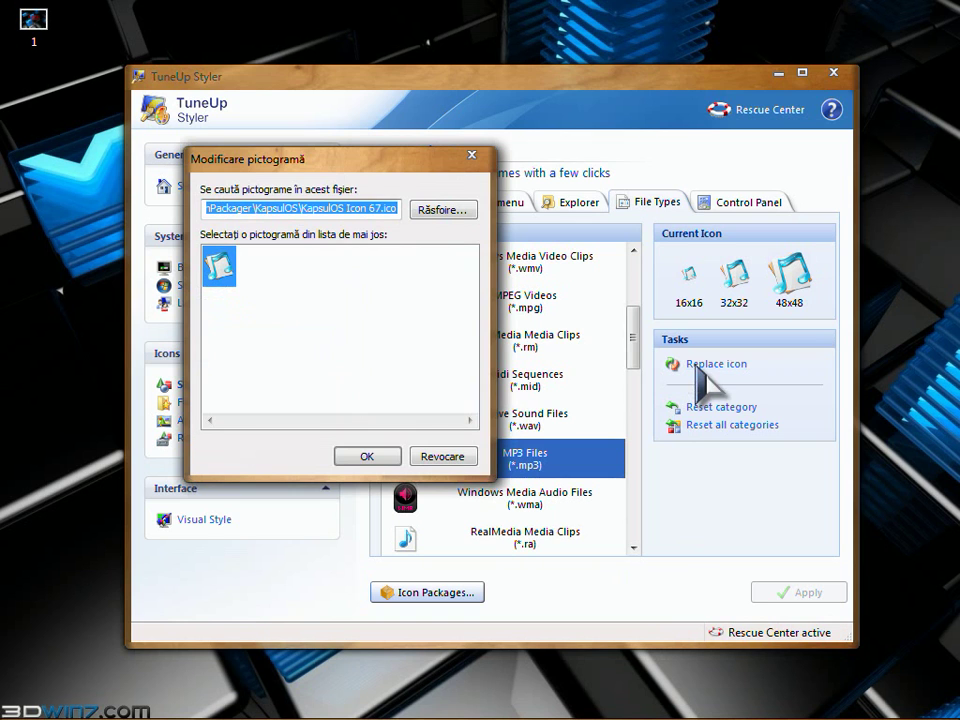
left_click(429, 212)
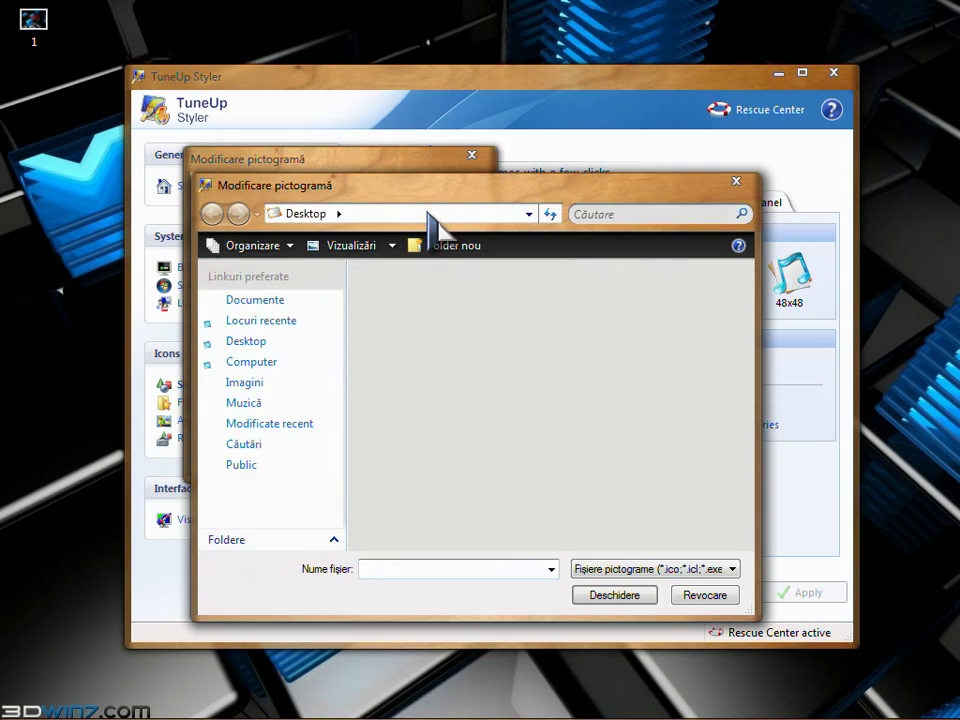
left_click(248, 364)
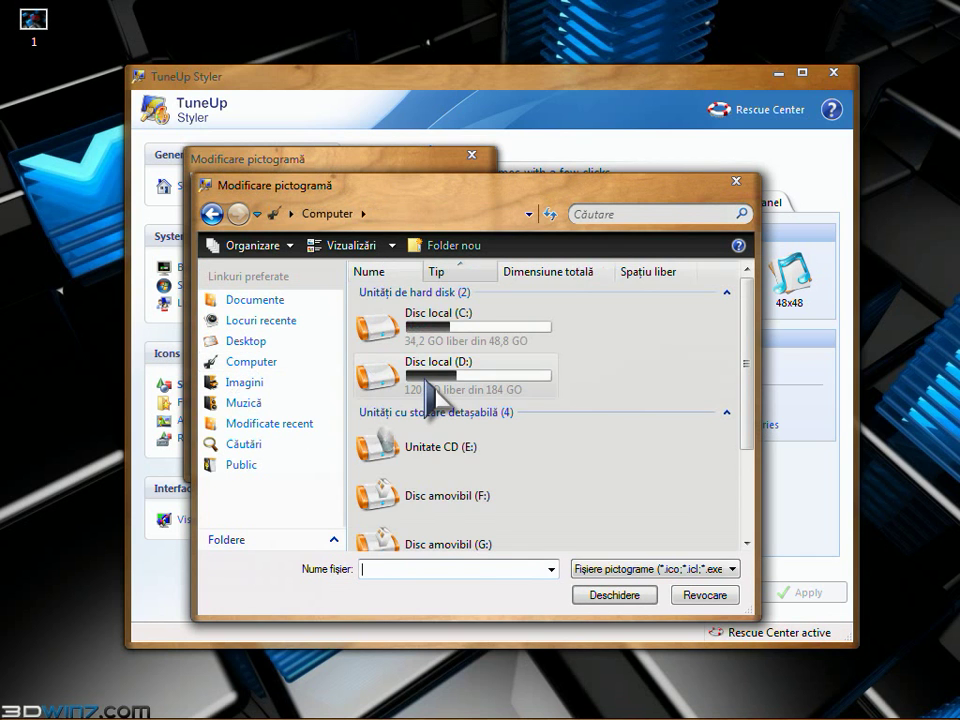
double_click(428, 381)
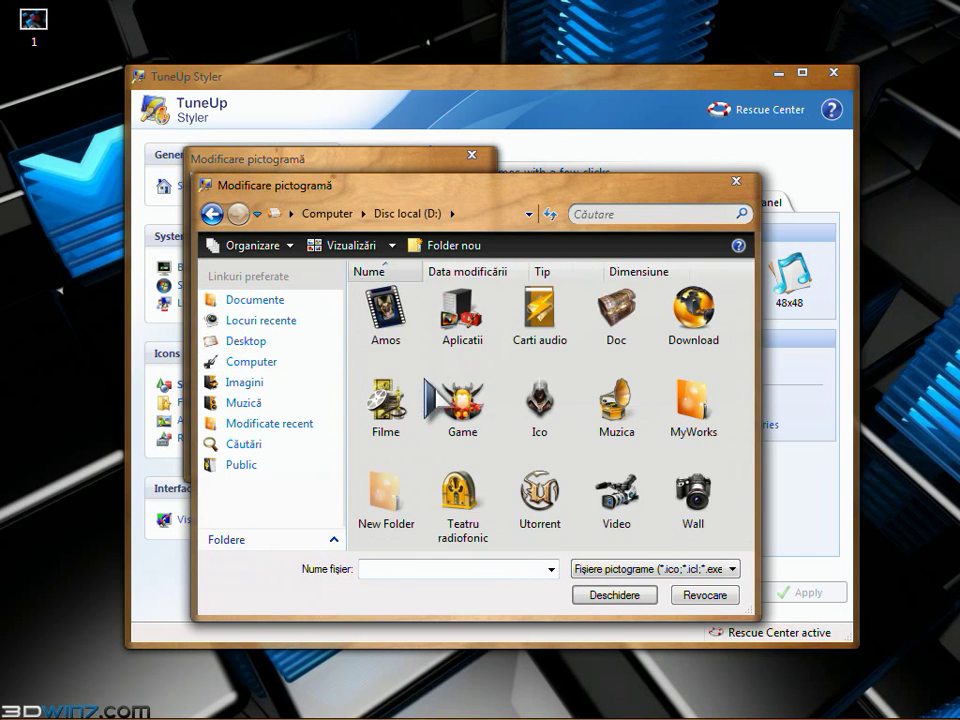
double_click(545, 410)
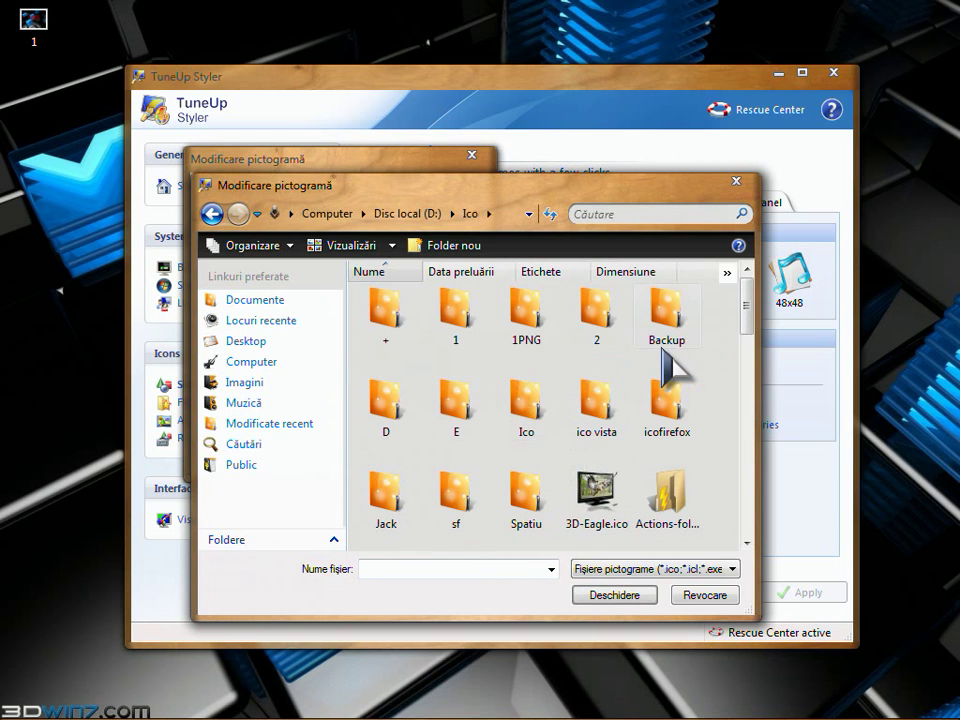
double_click(394, 415)
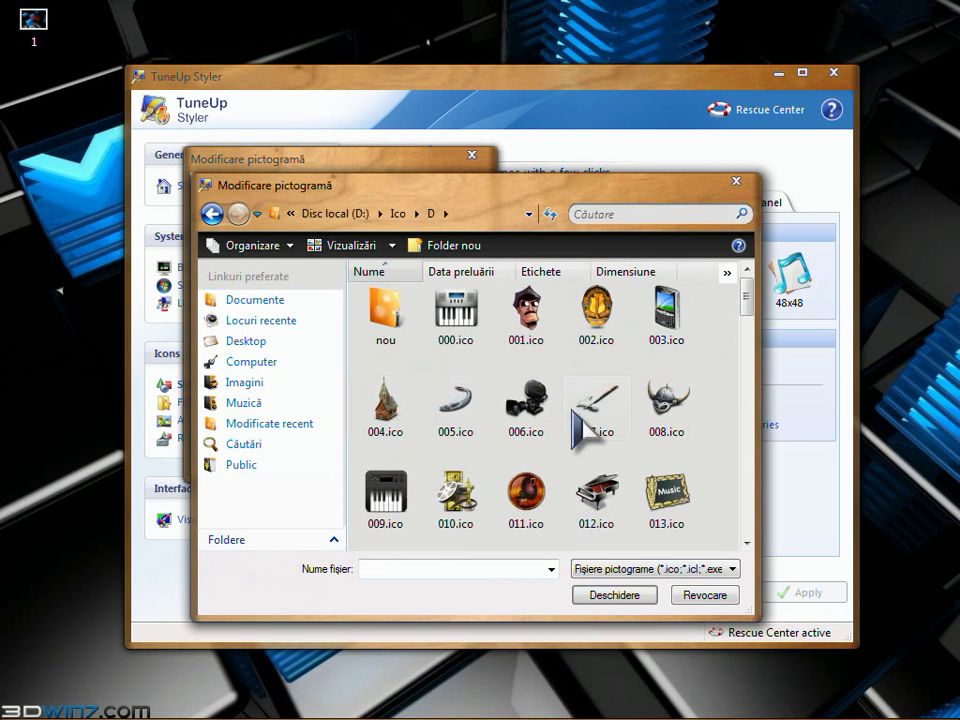
Choose mp3.ico as the new MP3 Files icon and apply the change.
scroll(750, 317, "down", 1)
left_click_drag(751, 312, 751, 403)
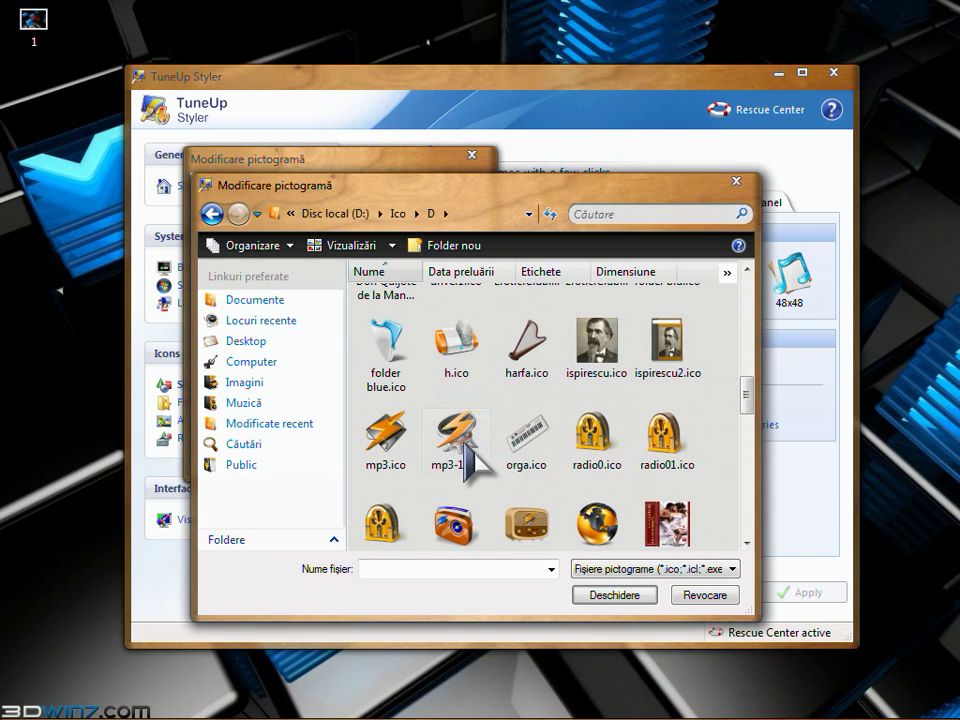
double_click(400, 440)
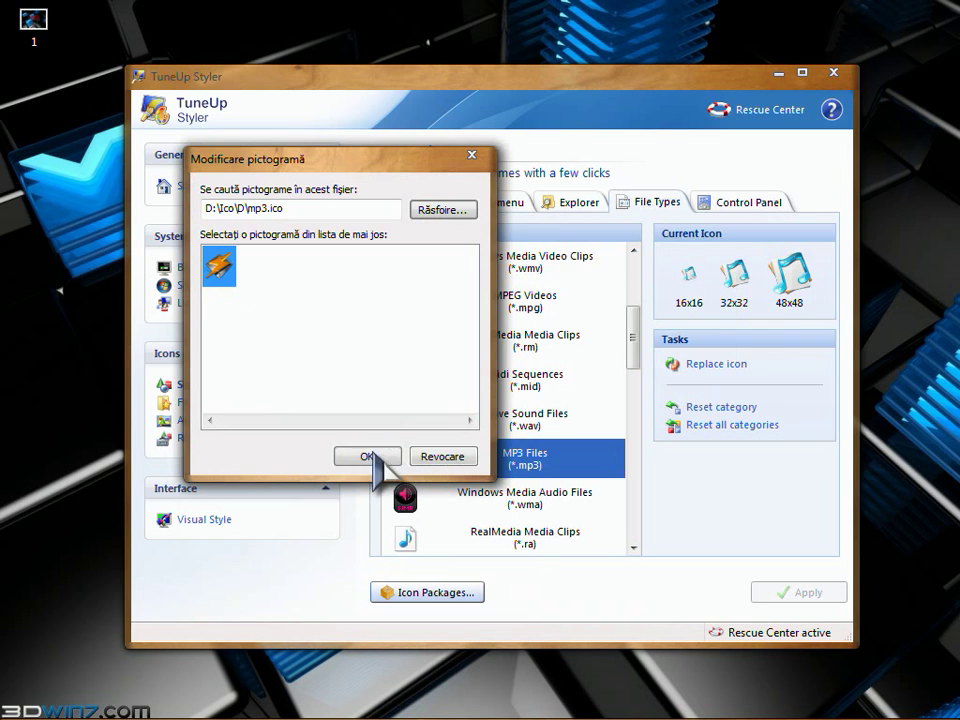
left_click(368, 456)
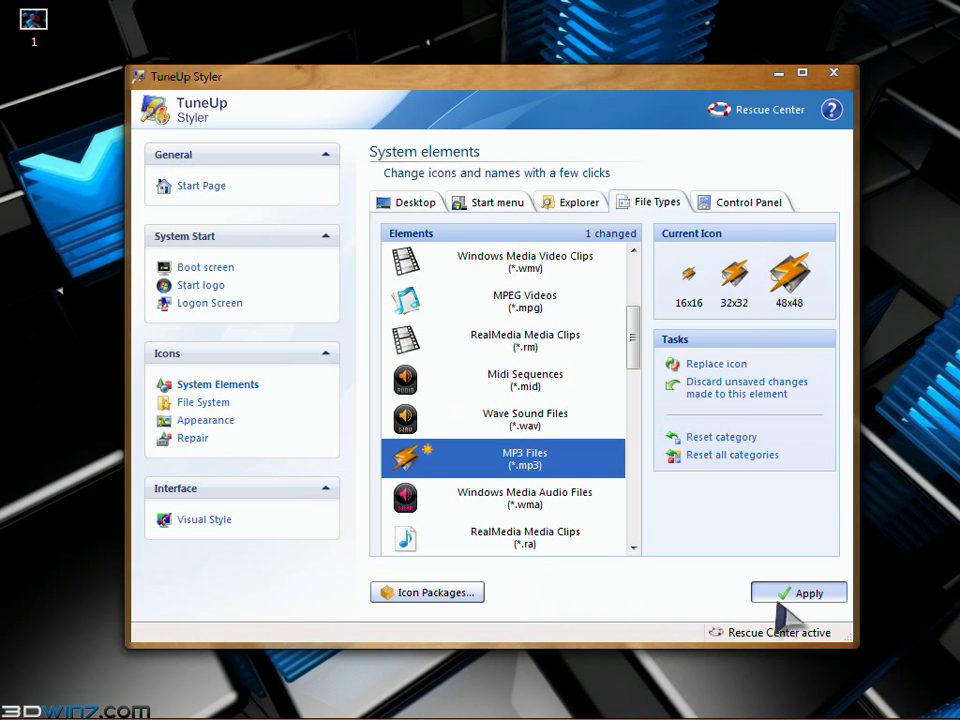
left_click(785, 605)
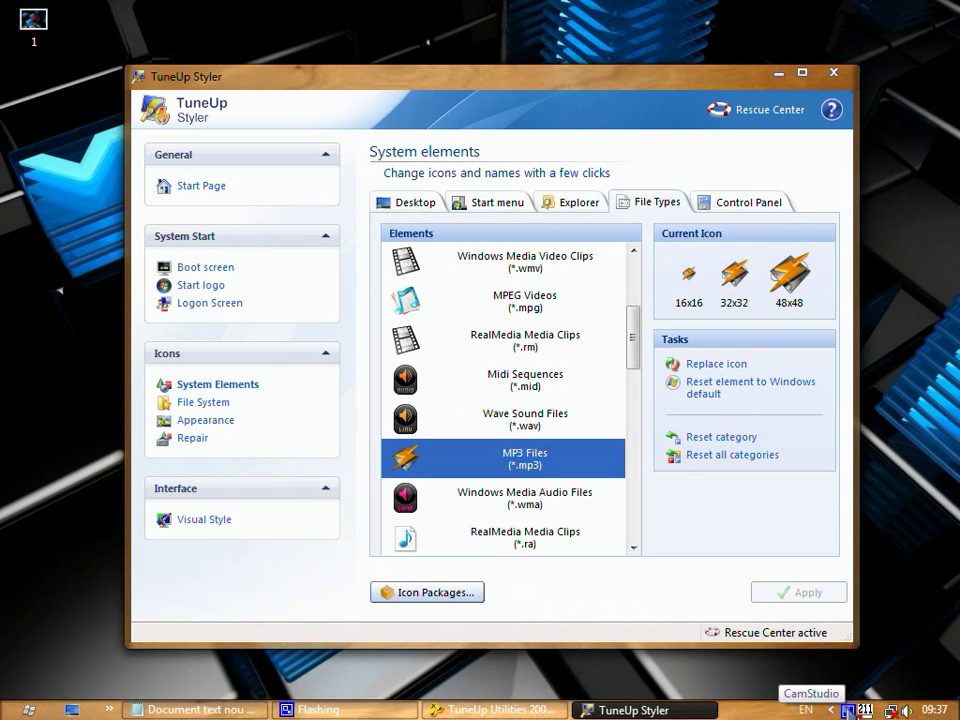
right_click(846, 708)
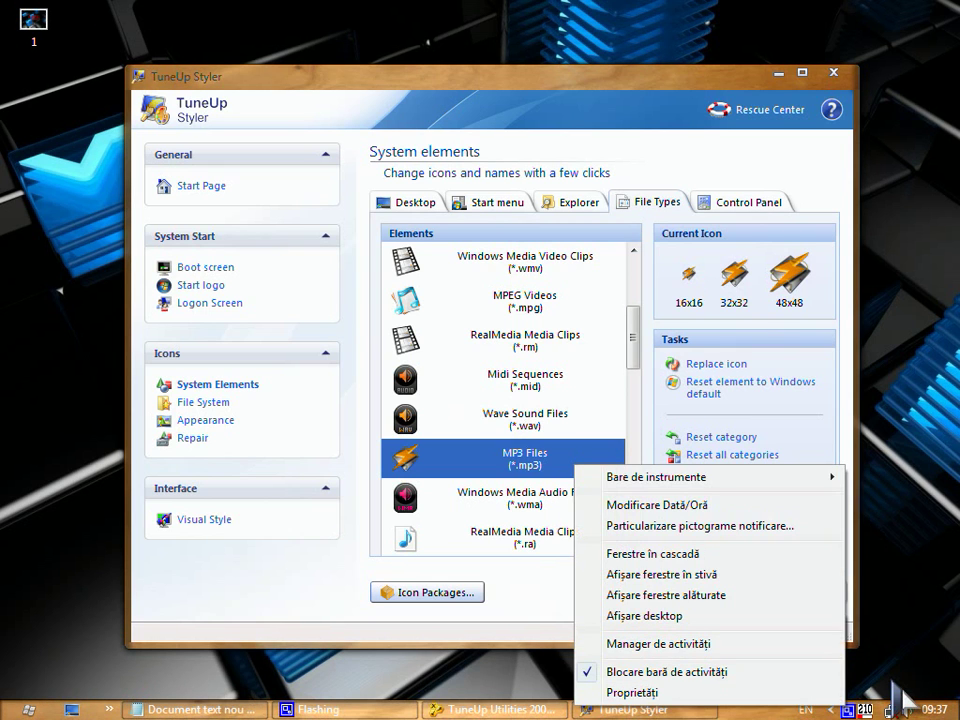
right_click(848, 710)
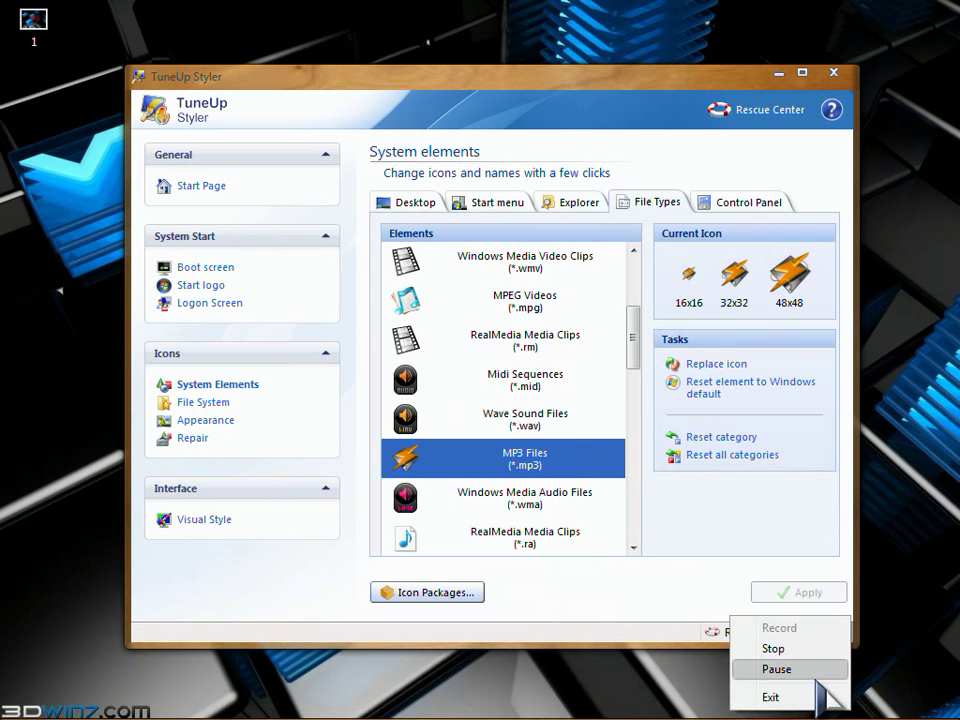
left_click(820, 681)
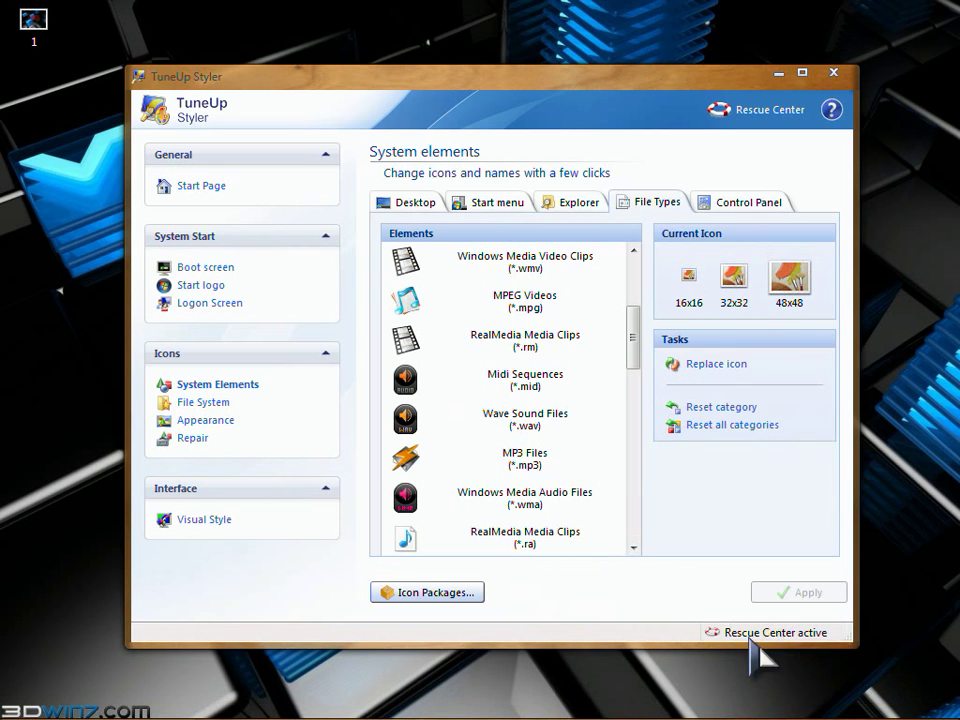
Show the File System icon settings, view the folder icons of Disc local (C:) in Explorer and return to TuneUp Styler.
left_click(204, 403)
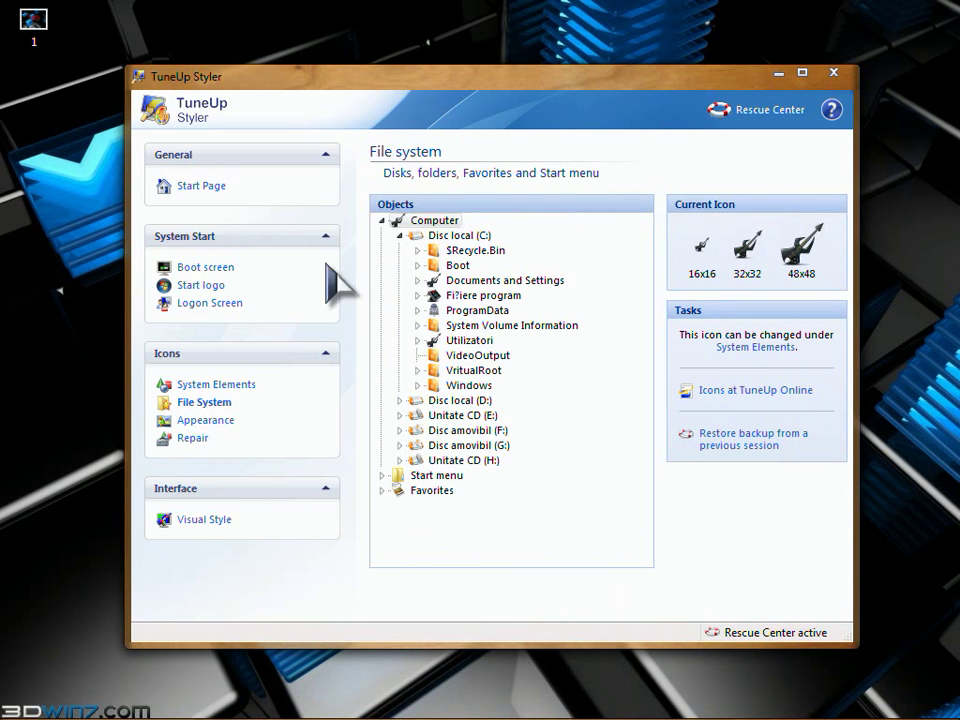
left_click(400, 235)
left_click(400, 235)
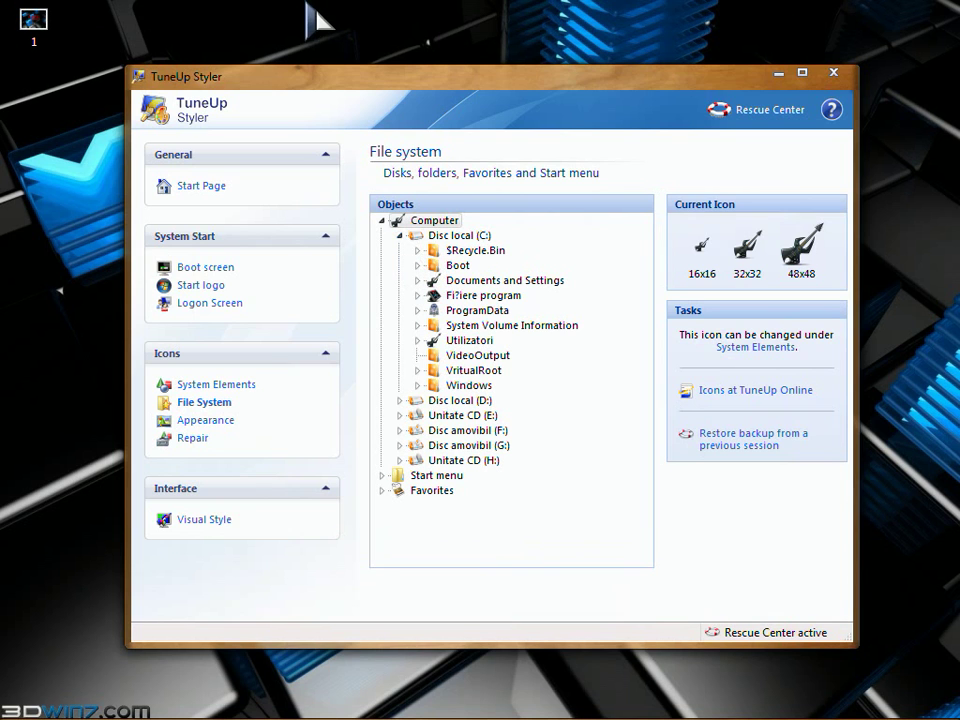
mouse_move(264, 36)
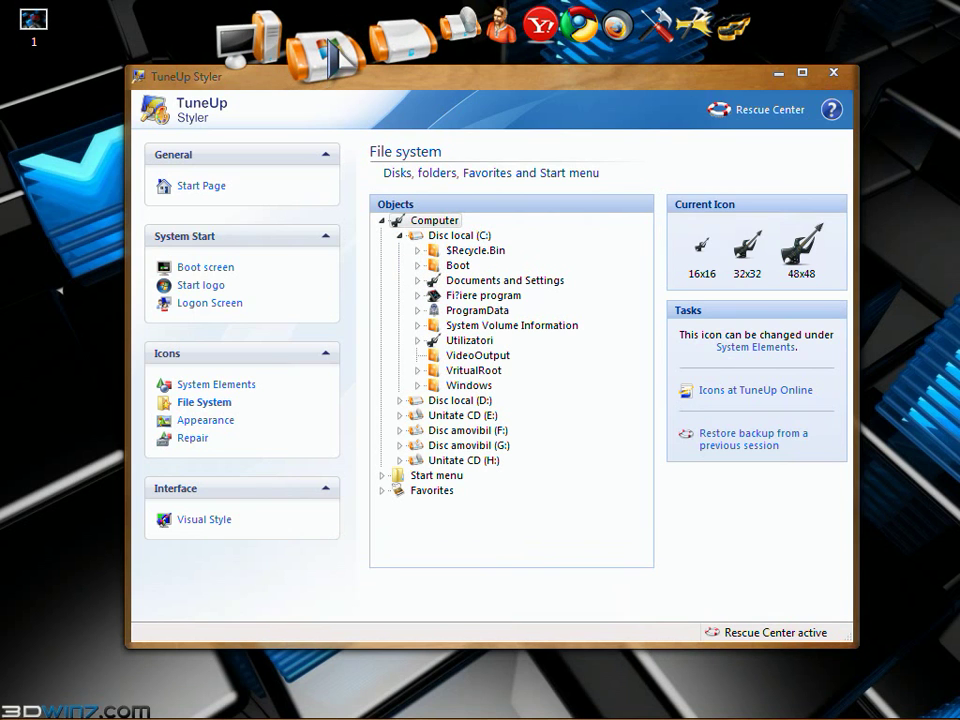
left_click(341, 57)
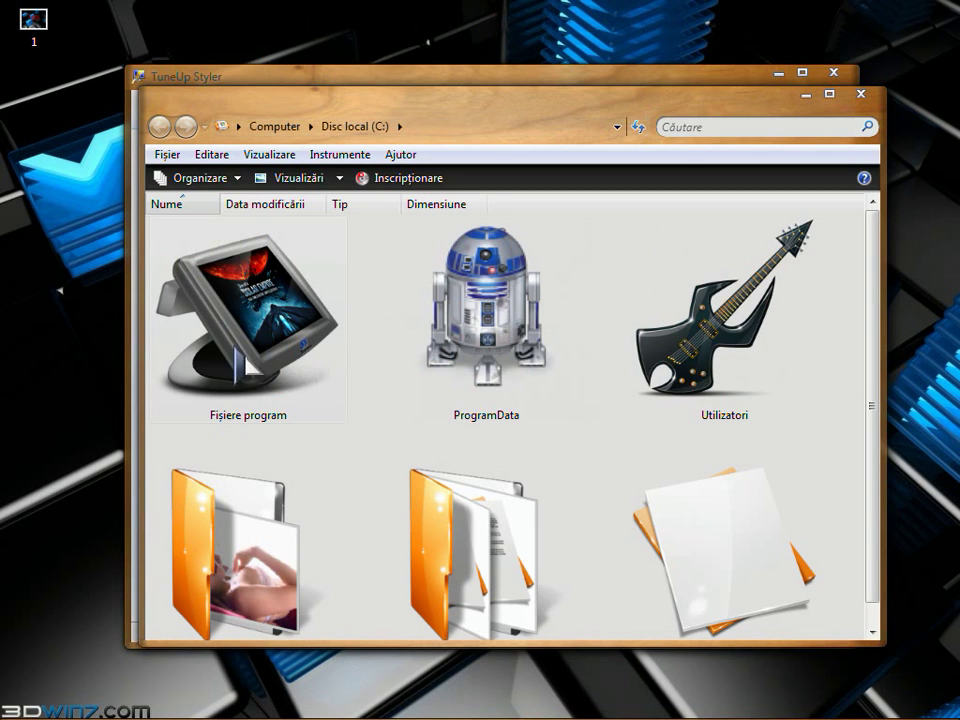
mouse_move(288, 345)
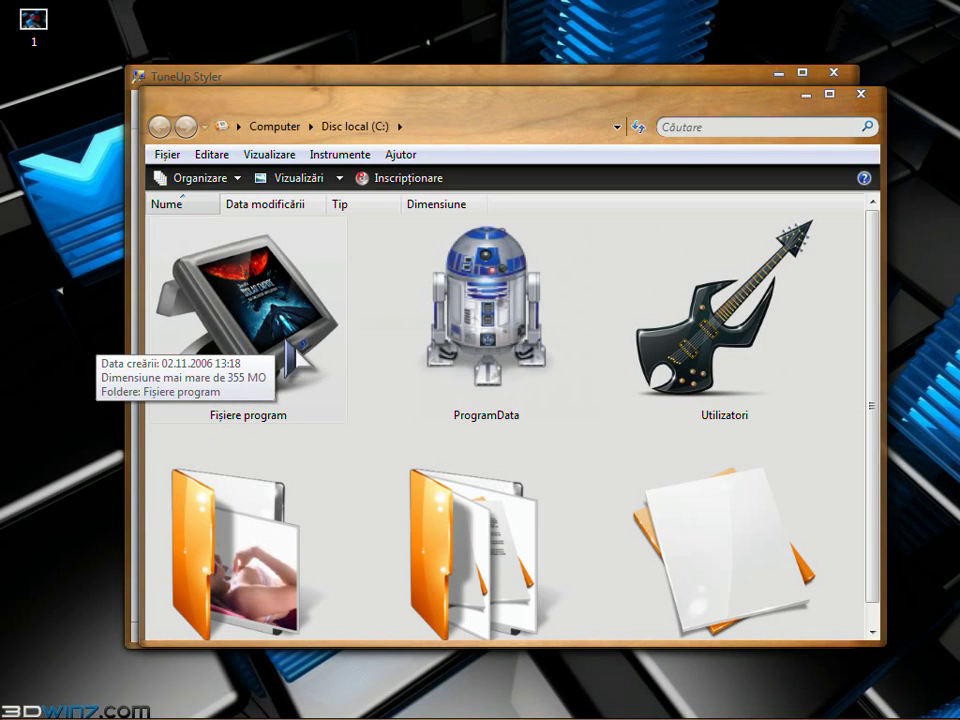
left_click(463, 77)
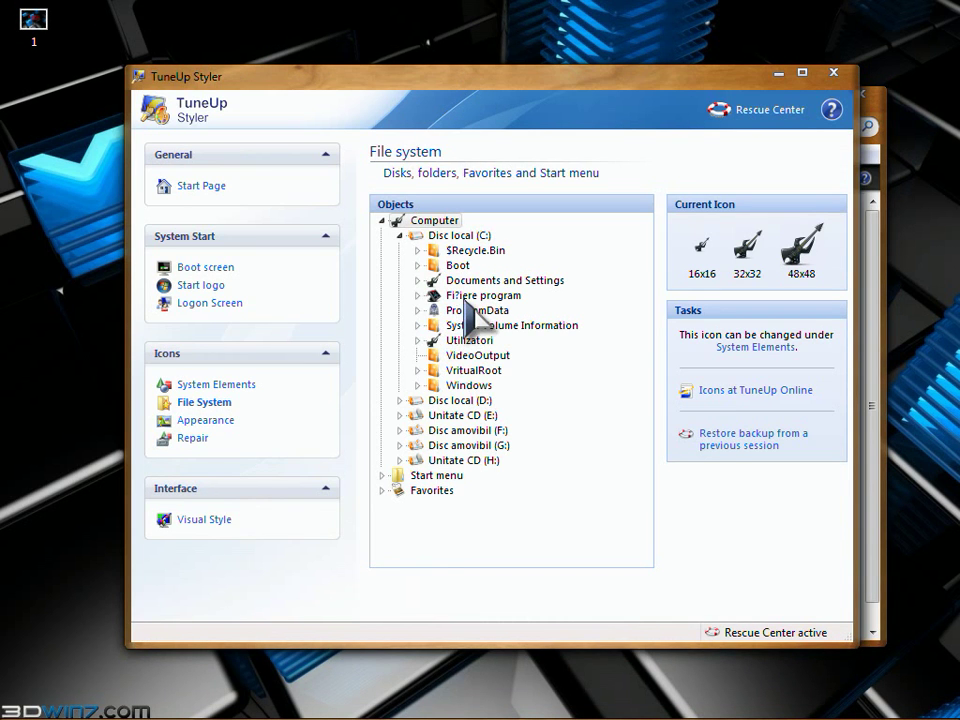
Replace the Fișiere program folder icon on Disc local (C:) with Untitled - 50.ico from D:\Ico\D, check it in Explorer and close Explorer.
left_click(464, 297)
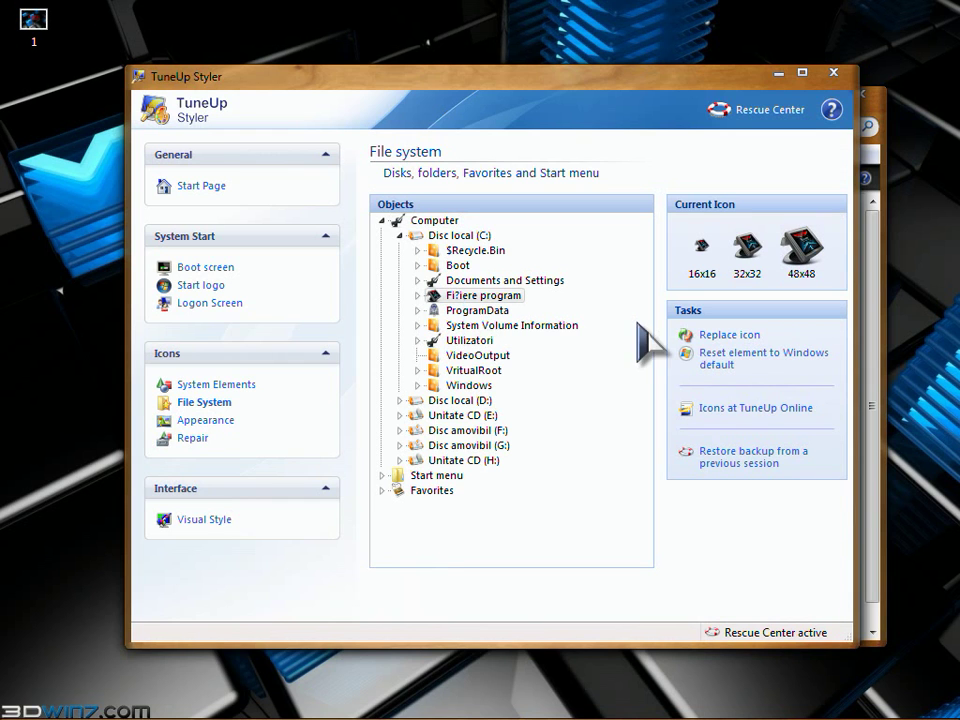
left_click(712, 336)
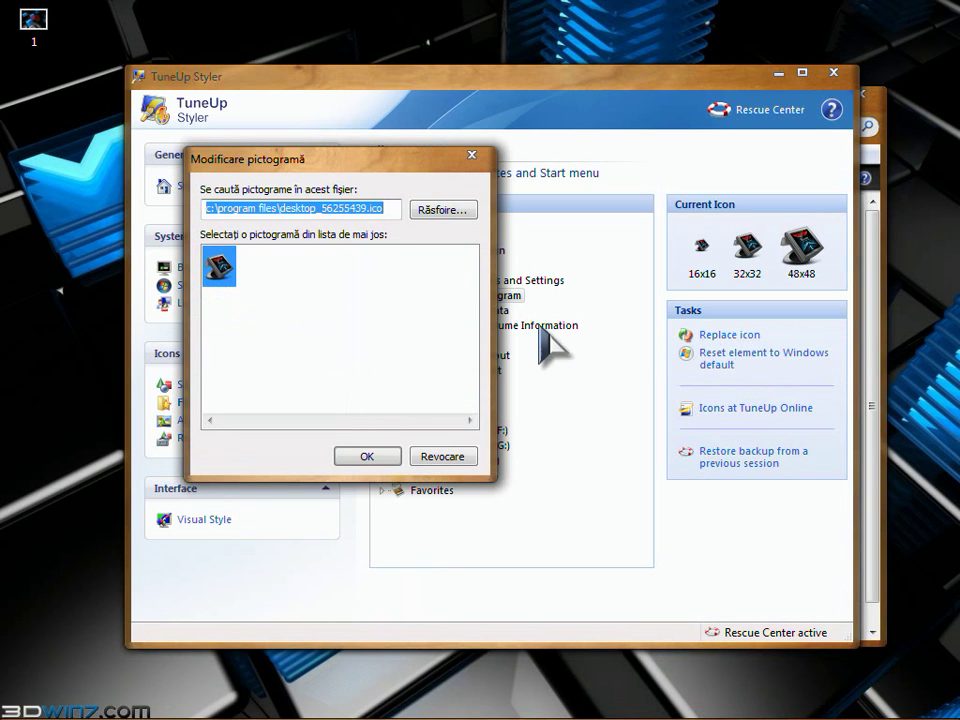
left_click(458, 210)
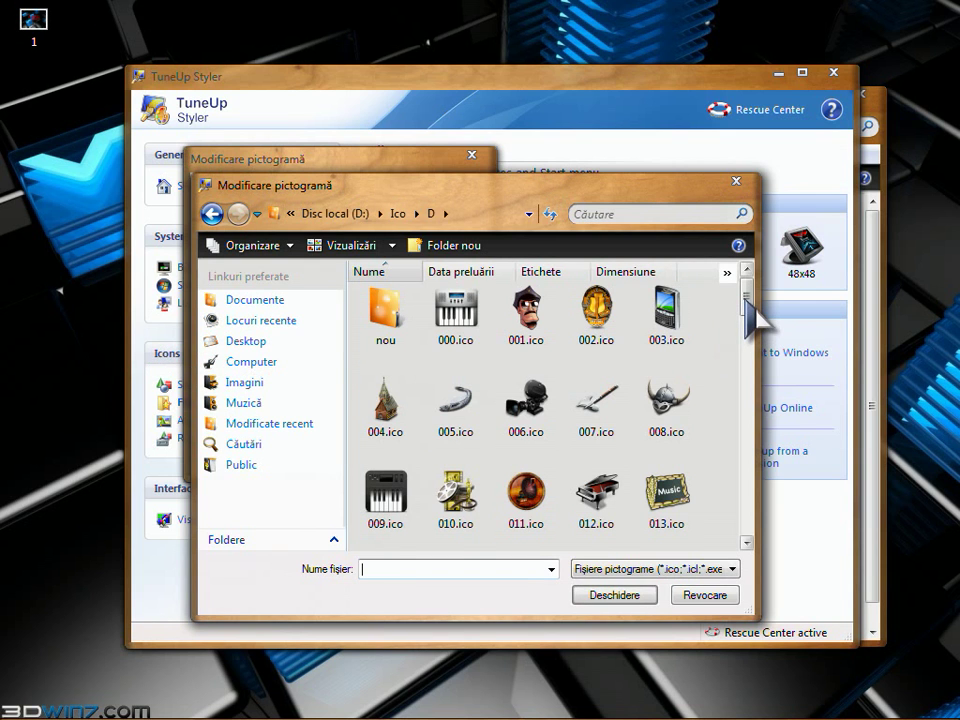
left_click_drag(746, 302, 746, 507)
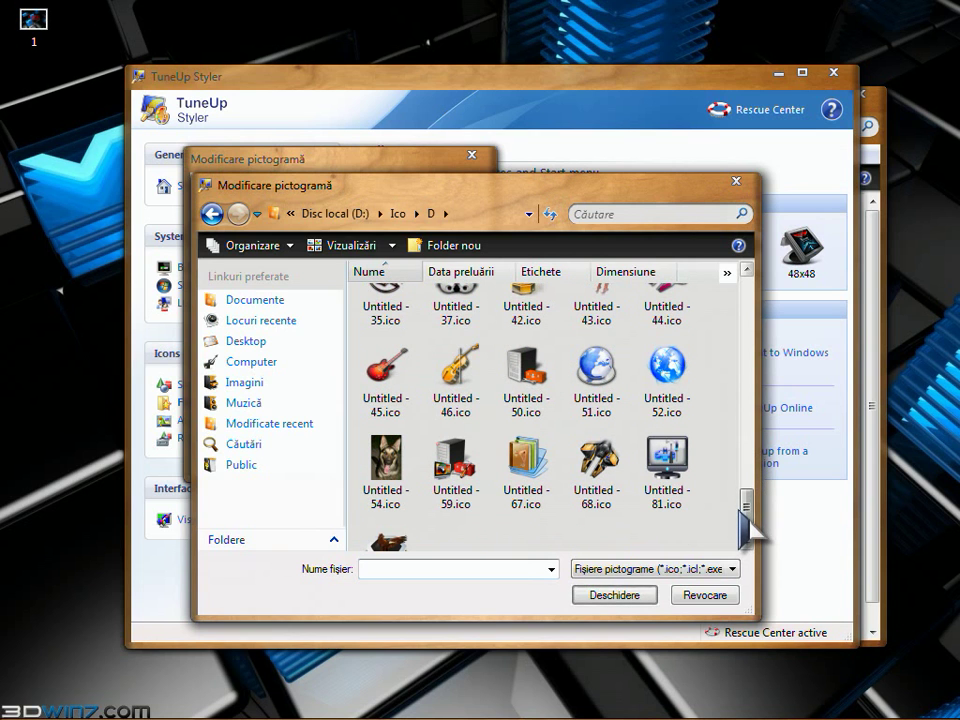
left_click(527, 384)
double_click(527, 384)
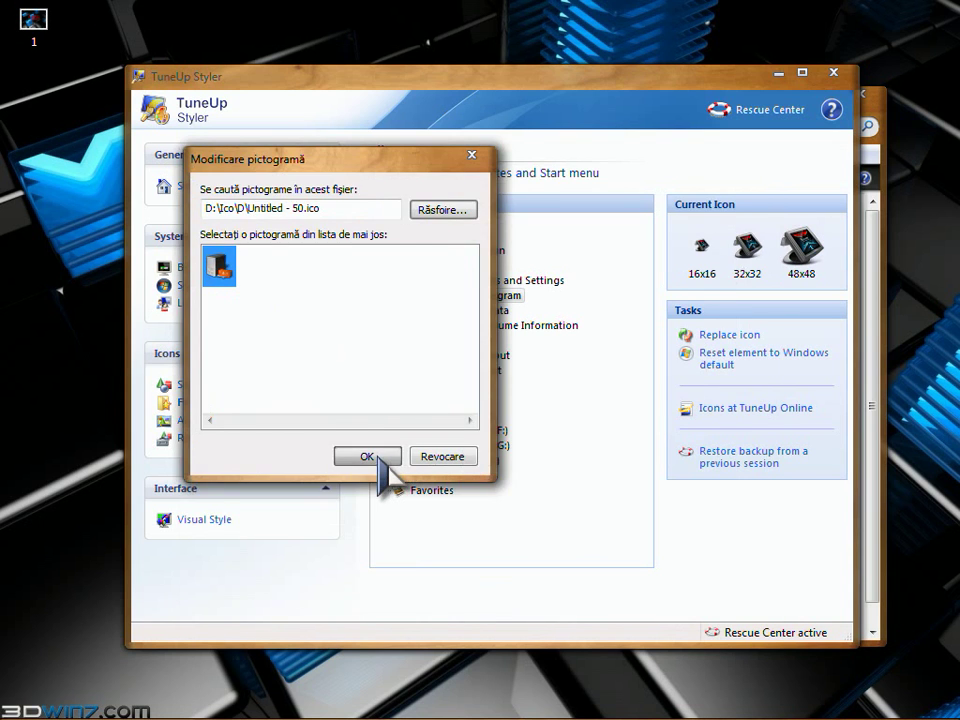
left_click(377, 459)
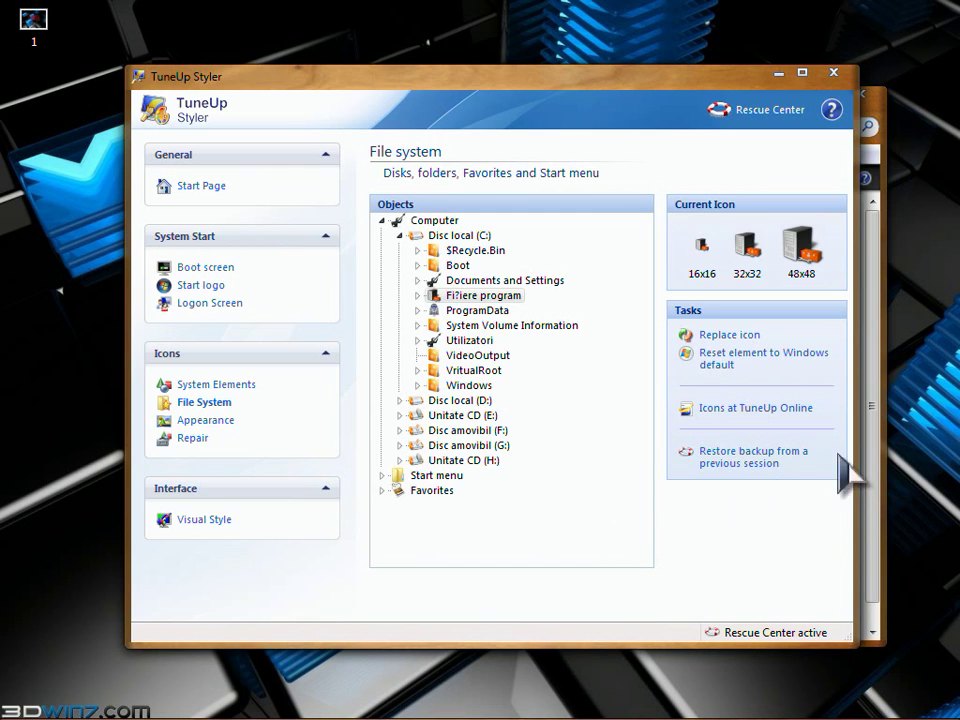
left_click(872, 456)
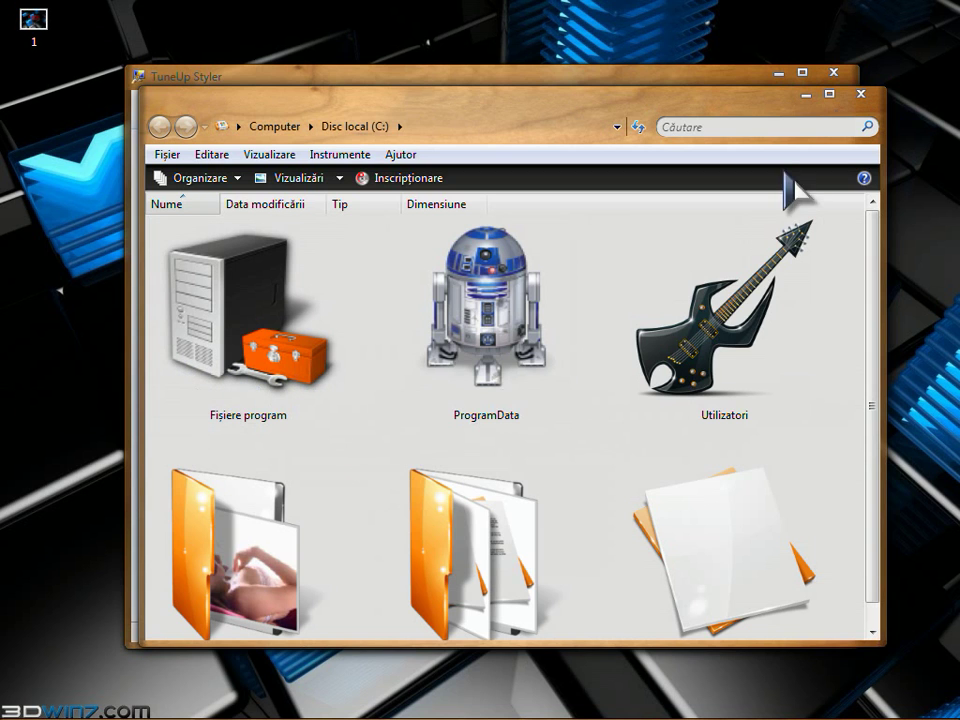
left_click(861, 96)
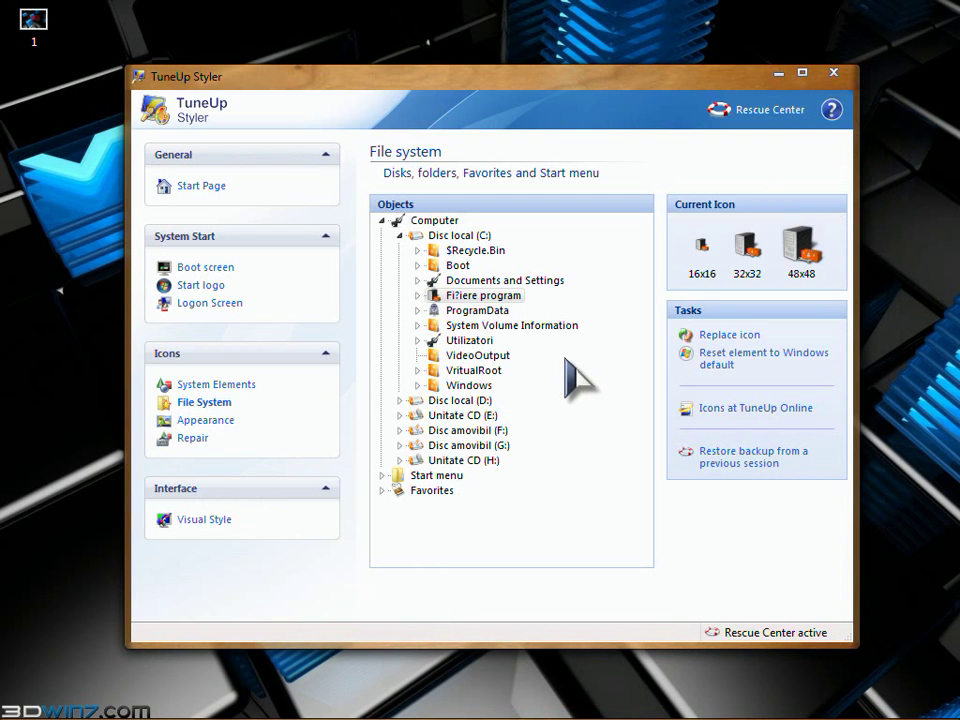
mouse_move(760, 716)
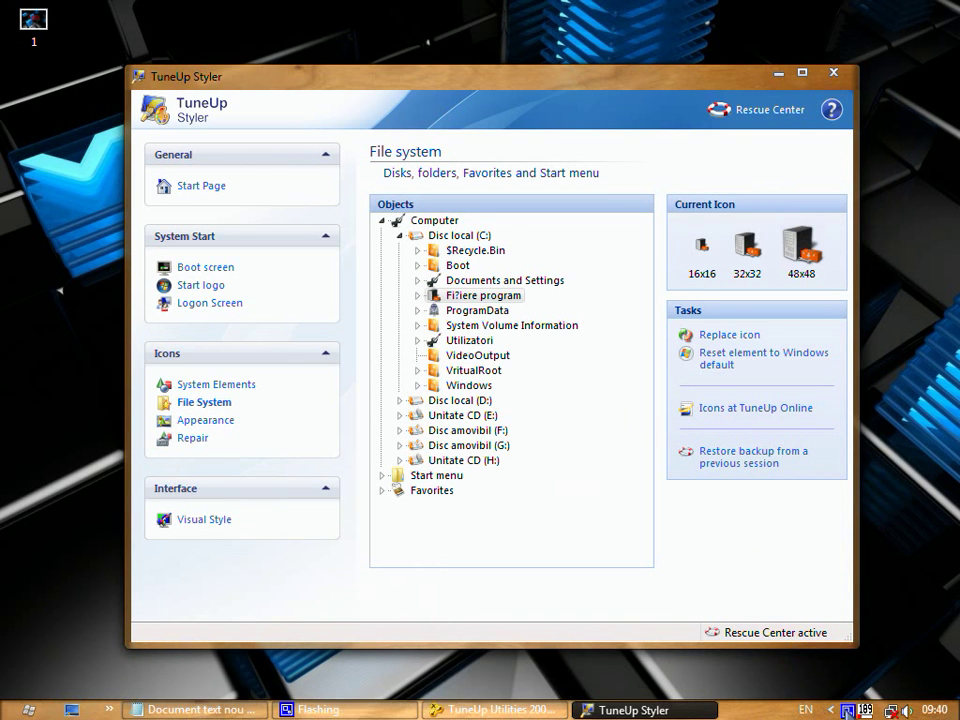
right_click(846, 711)
left_click(768, 669)
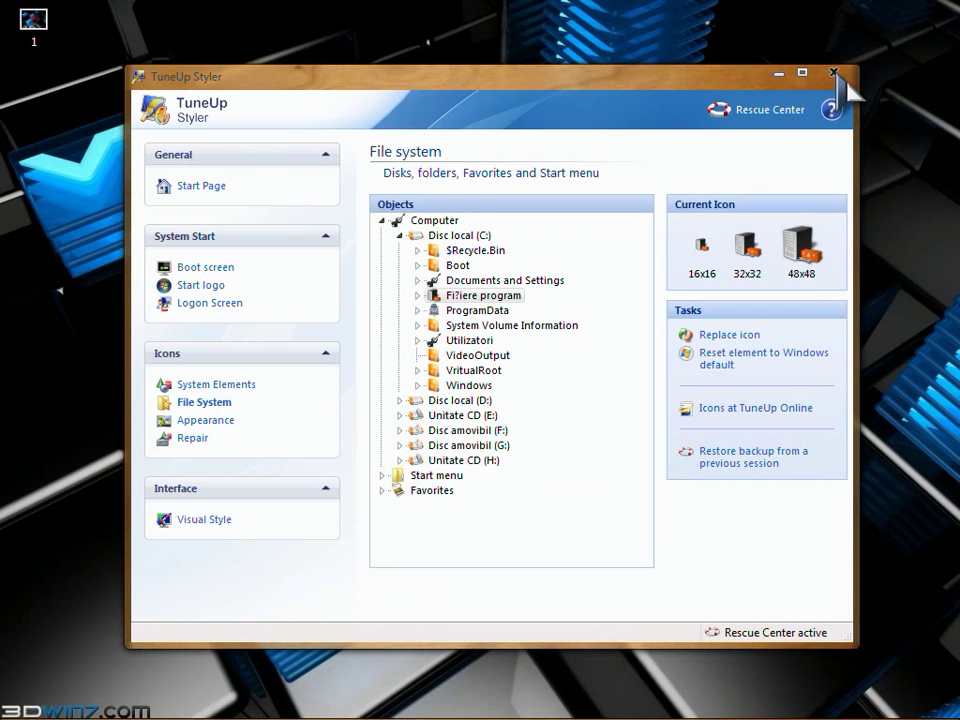
Review the icon Appearance and Repair options, close TuneUp Styler and show the Additional tools category.
left_click(210, 421)
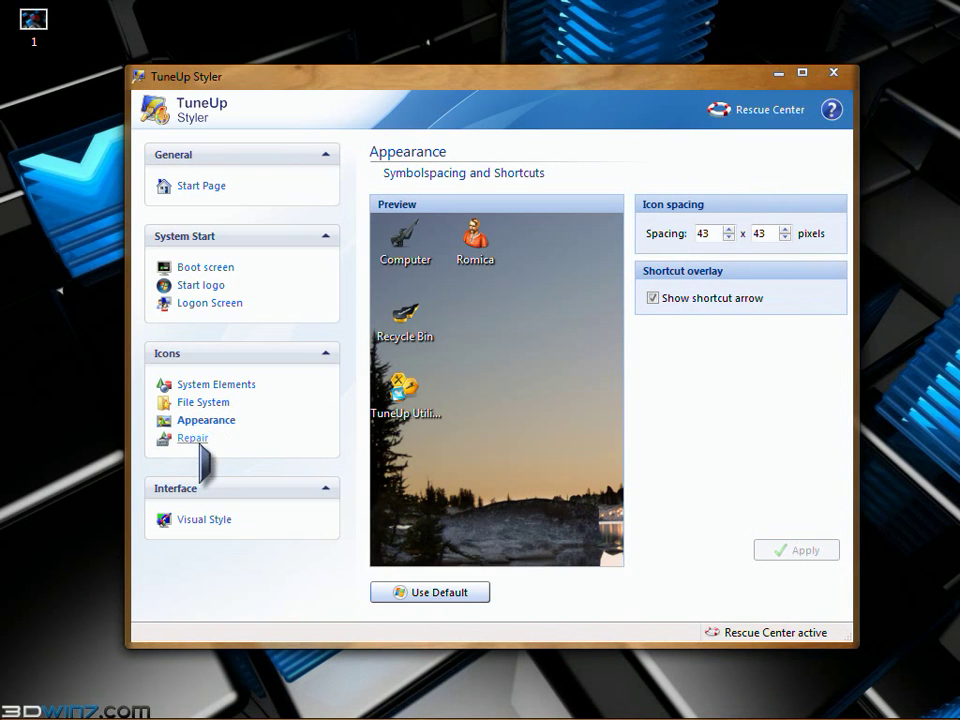
left_click(199, 442)
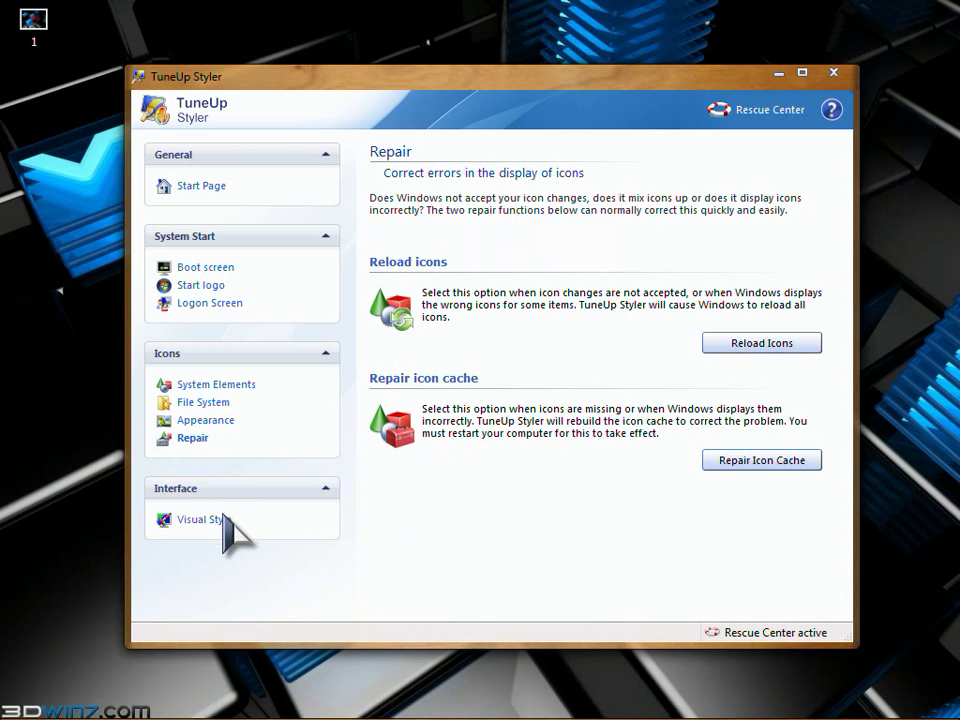
left_click(838, 74)
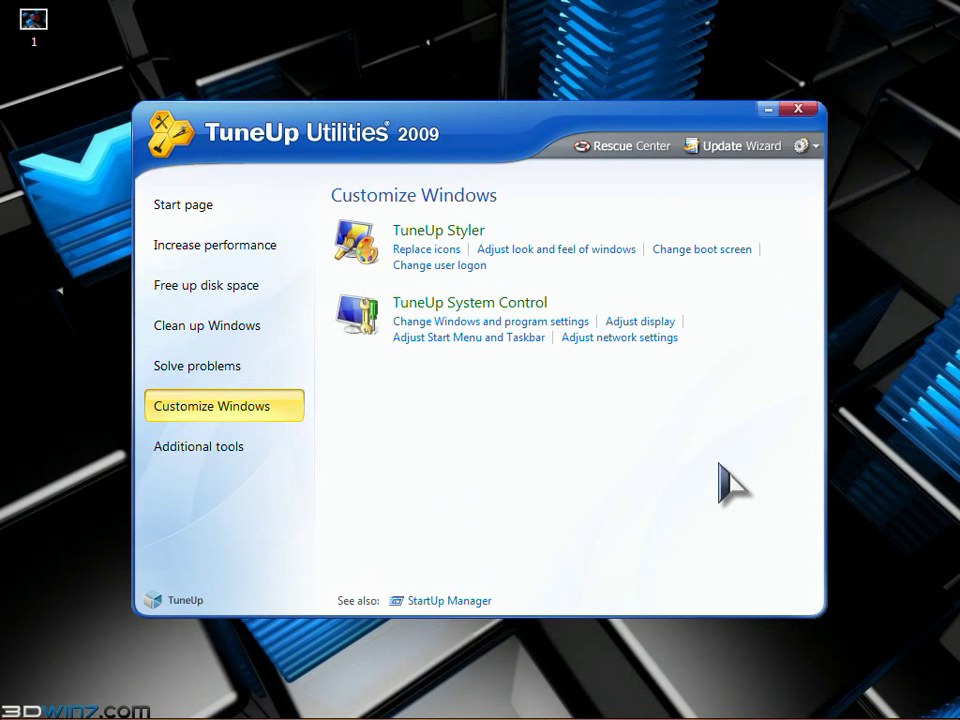
left_click(240, 457)
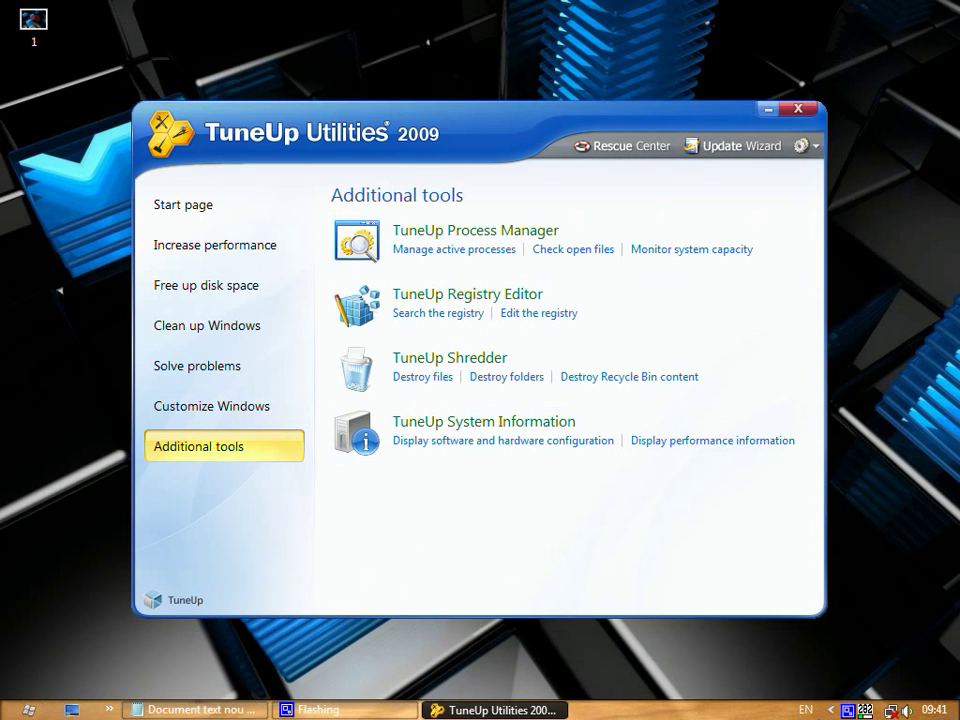
right_click(848, 710)
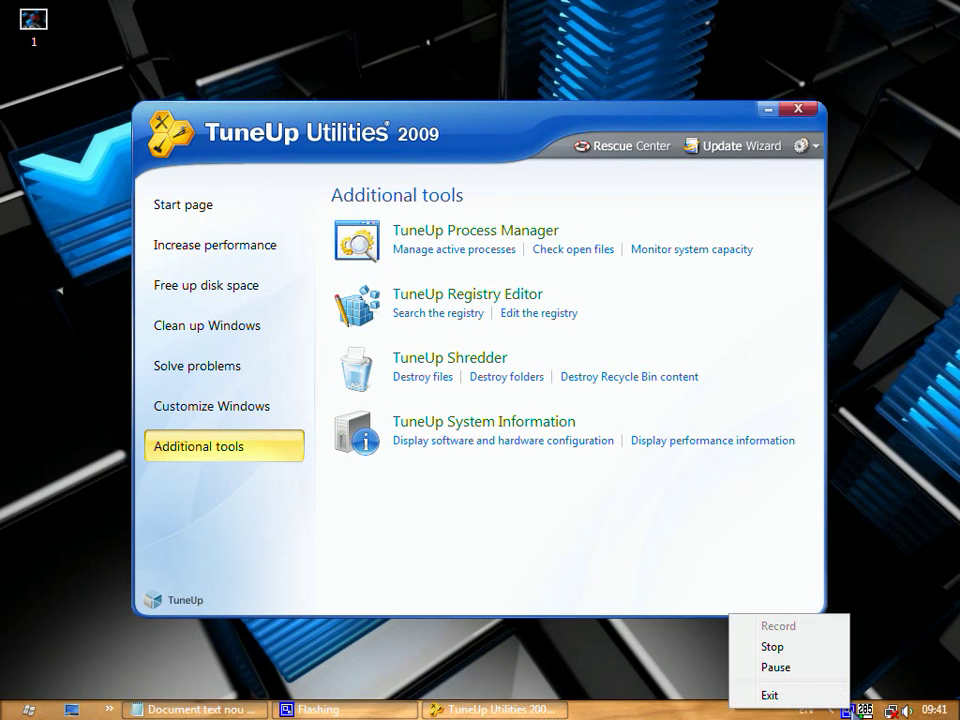
left_click(776, 667)
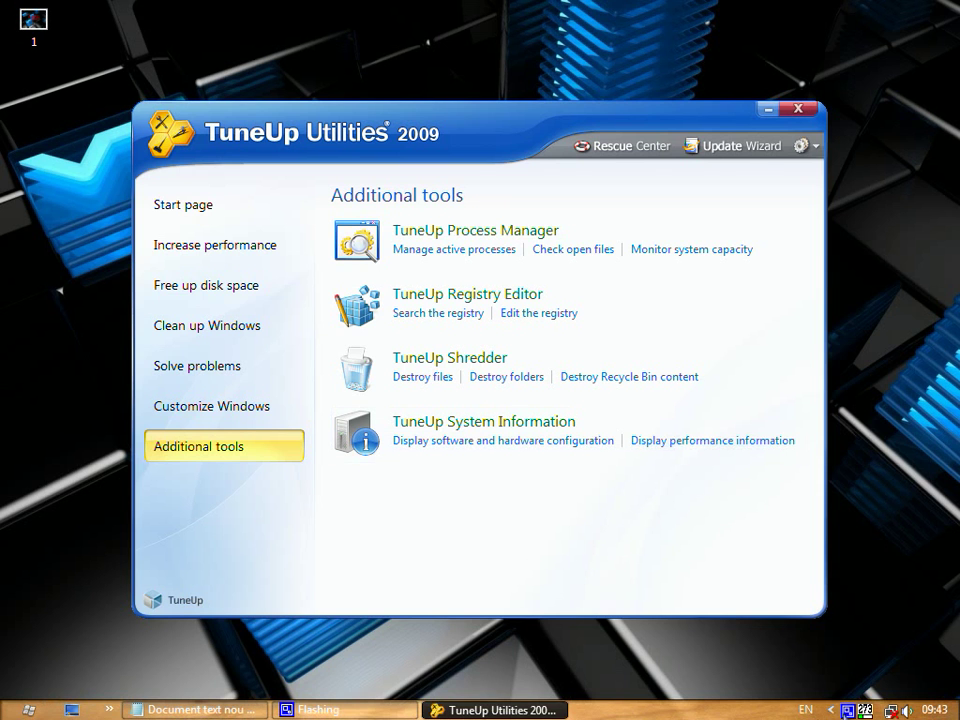
right_click(845, 709)
left_click(818, 675)
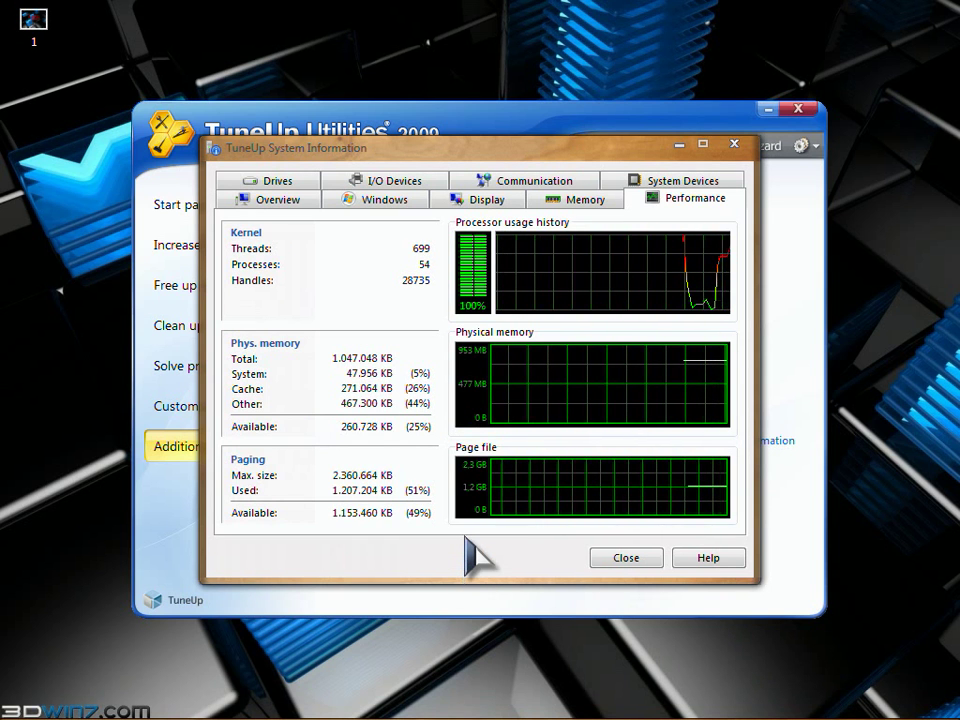
Review the drive, I/O device, communication, system device and performance details in TuneUp System Information and close it.
left_click(280, 183)
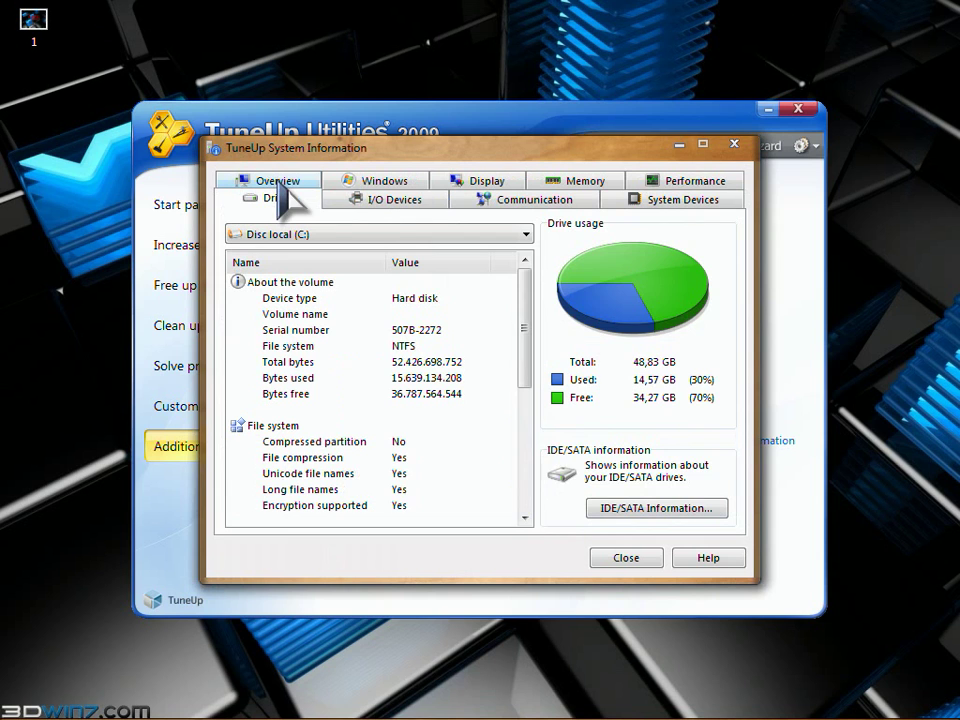
left_click(373, 209)
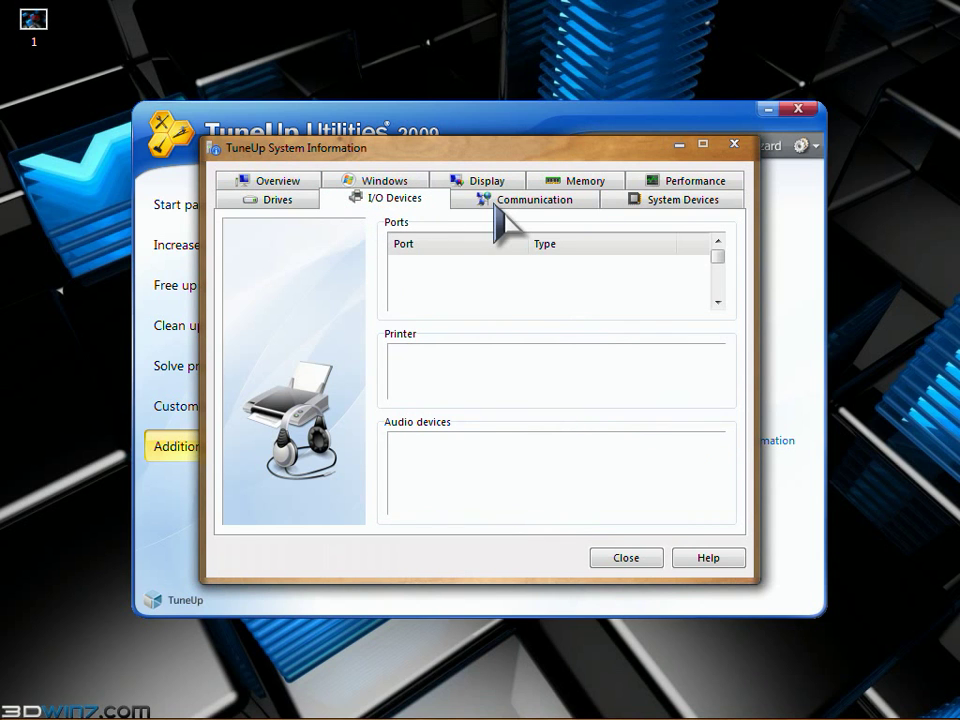
scroll(718, 497, "down", 1)
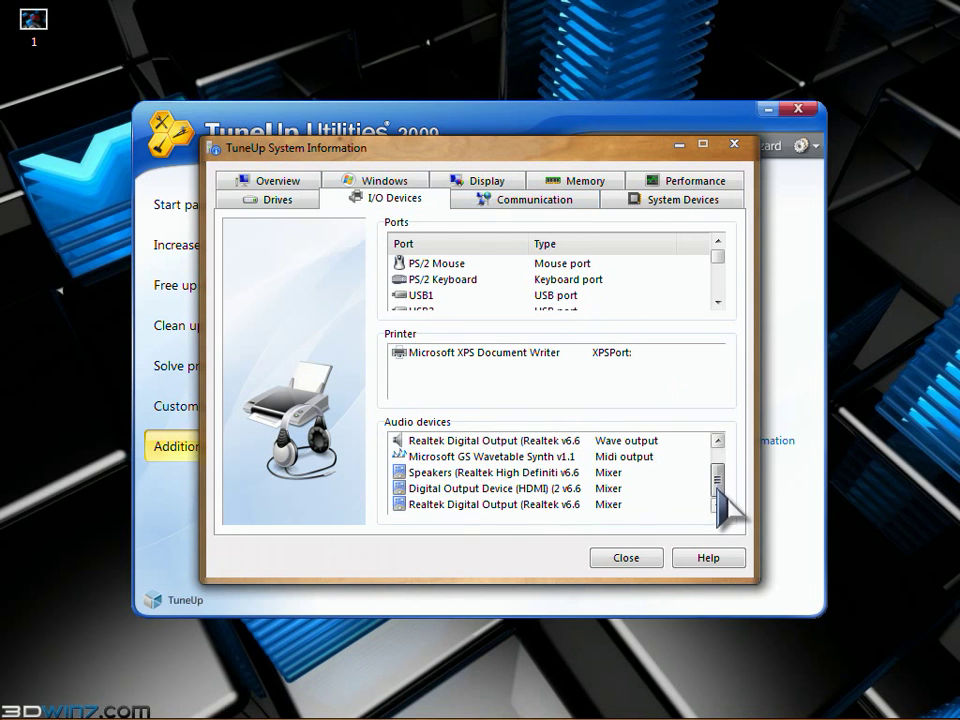
scroll(718, 495, "up", 2)
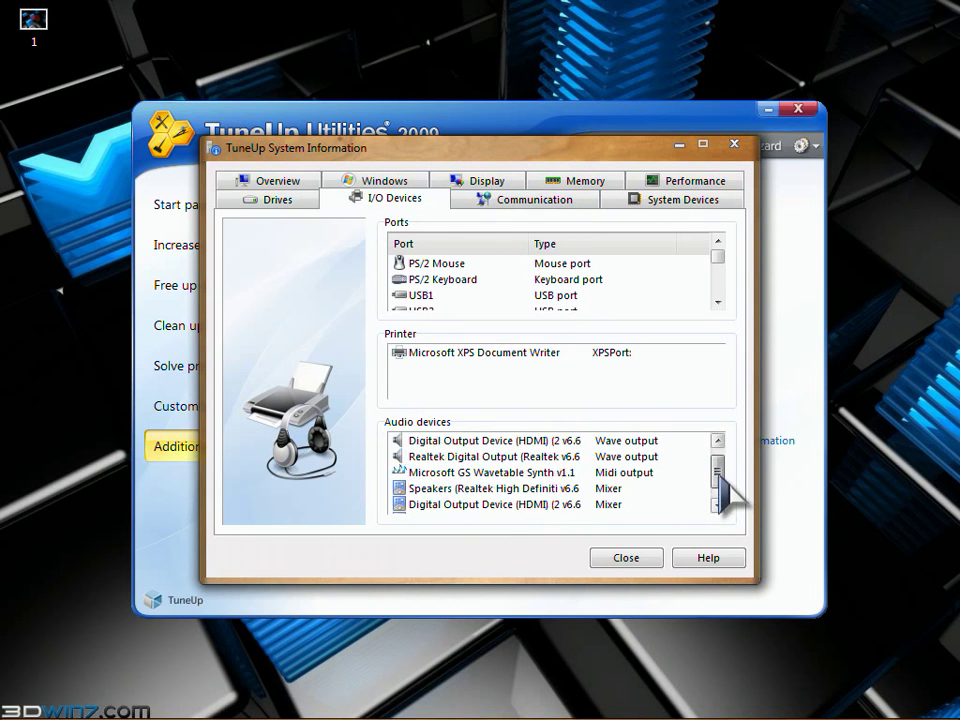
left_click(579, 199)
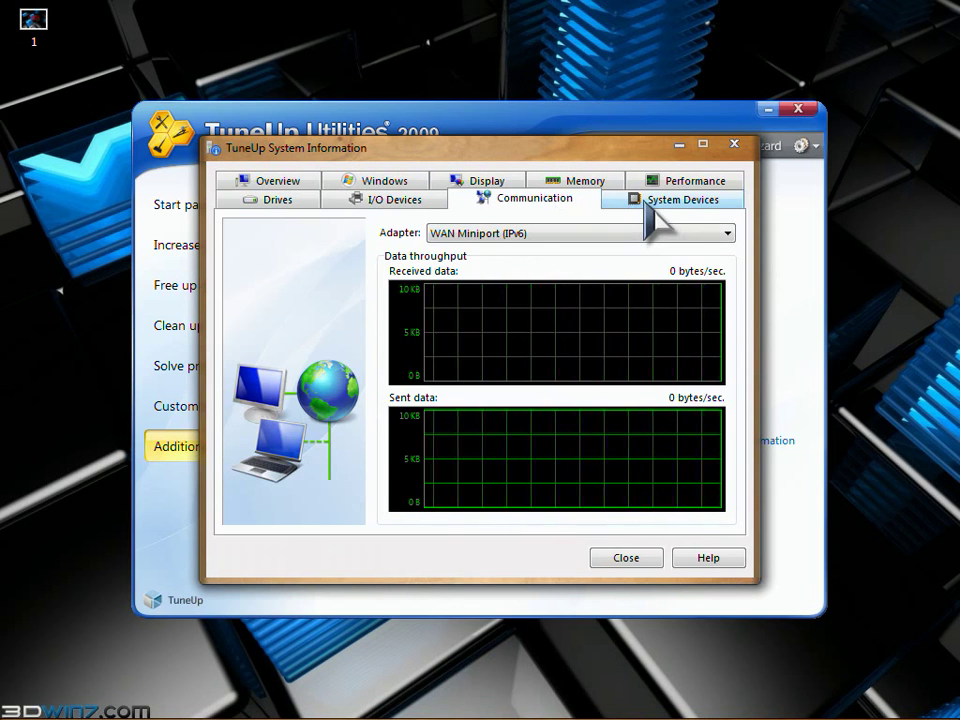
left_click(647, 208)
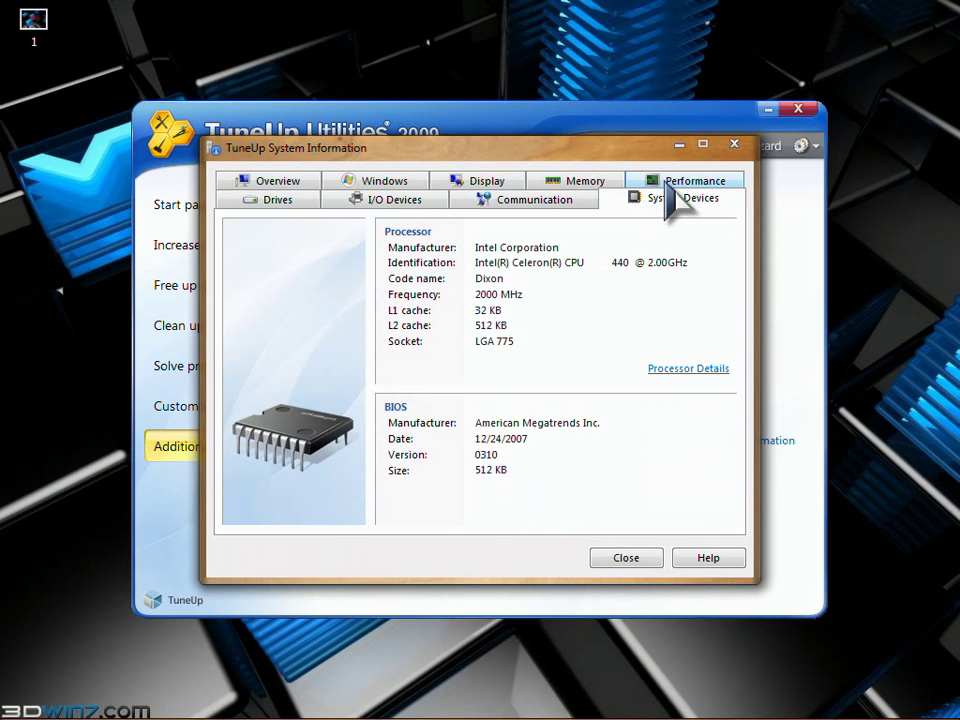
left_click(666, 188)
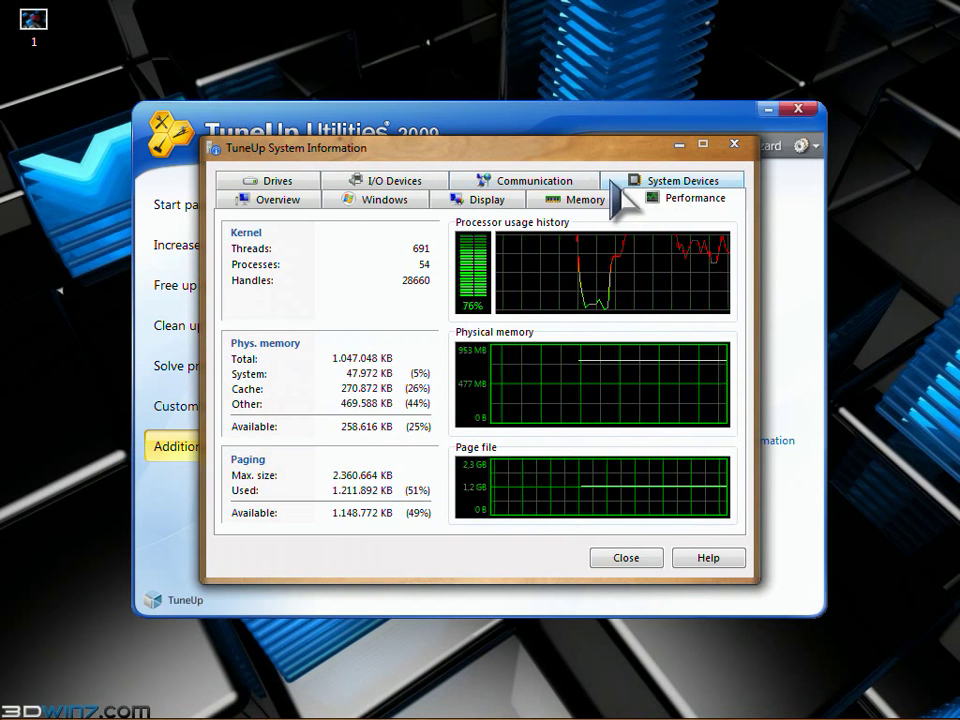
mouse_move(835, 660)
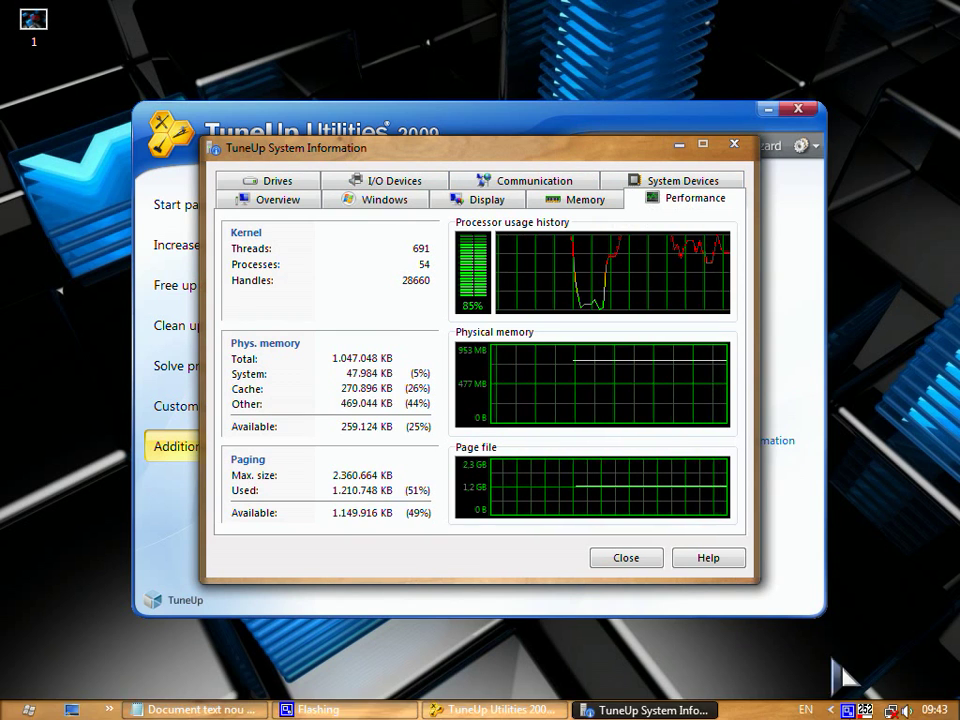
left_click(735, 144)
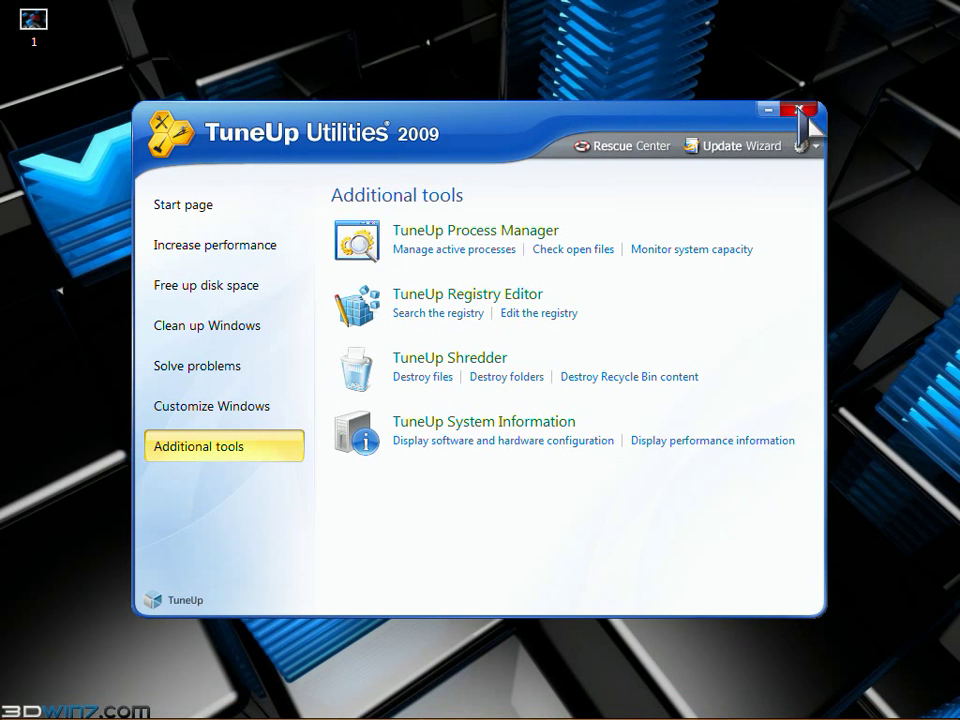